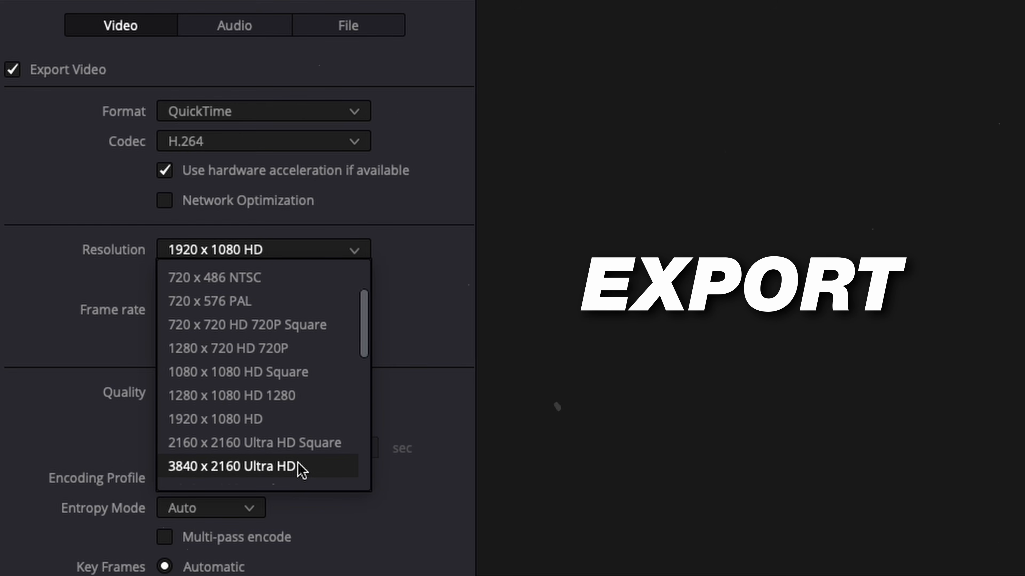
Step: Set the export resolution to 3840 x 2160 Ultra HD
{"action": "left_click", "coordinate": [301, 468]}
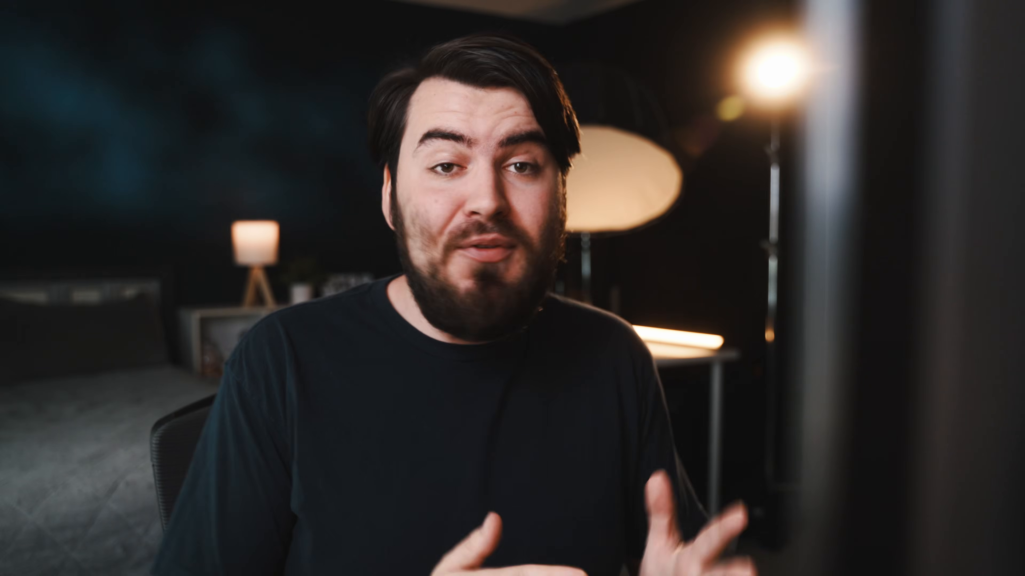
Step: Copy all files in the Previous 30 Days group from the CLIP folder into the PB&J folder
{"action": "left_click_drag", "start_coordinate": [203, 182], "coordinate": [415, 369]}
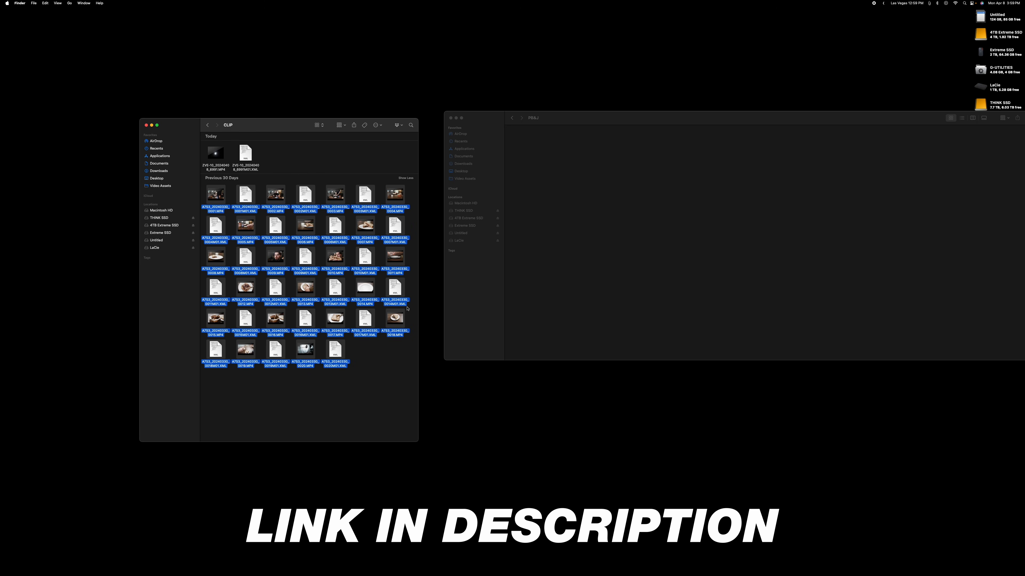
{"action": "left_click_drag", "start_coordinate": [400, 316], "coordinate": [713, 276]}
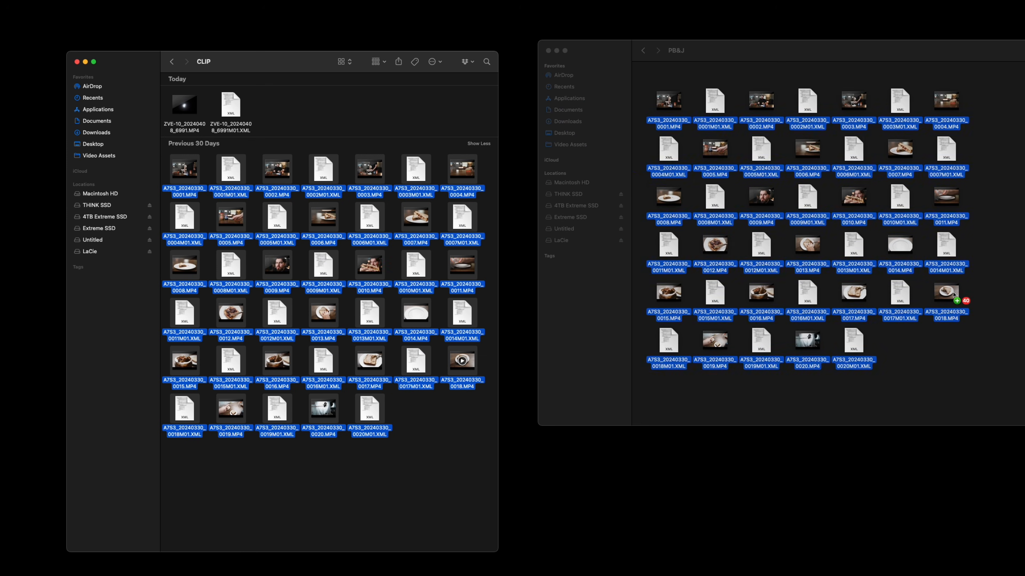
{"action": "left_click_drag", "start_coordinate": [953, 295], "coordinate": [952, 292]}
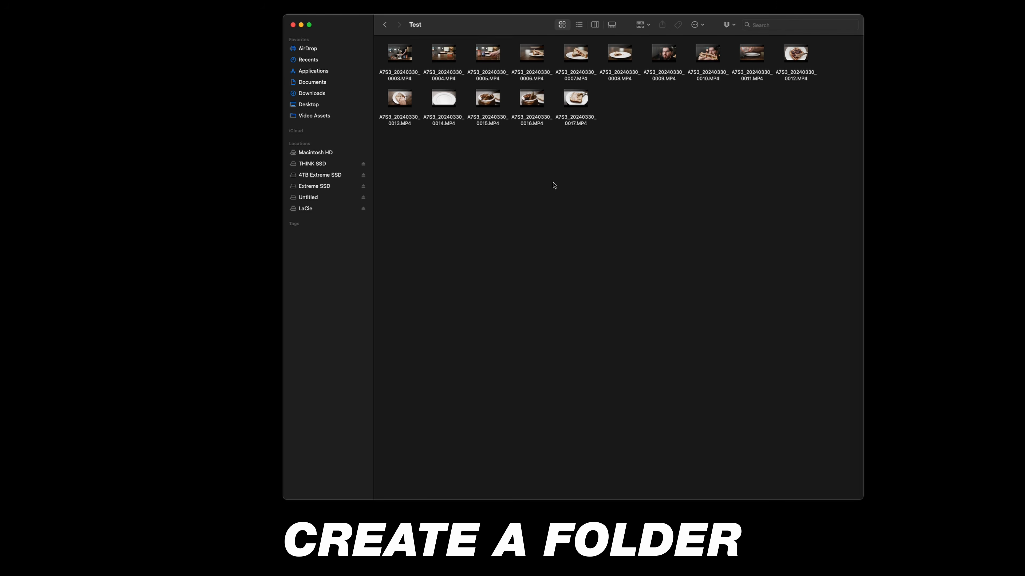
Step: Create a folder named PB&J inside the Test folder and move all the MP4 clips into it
{"action": "right_click", "coordinate": [526, 180]}
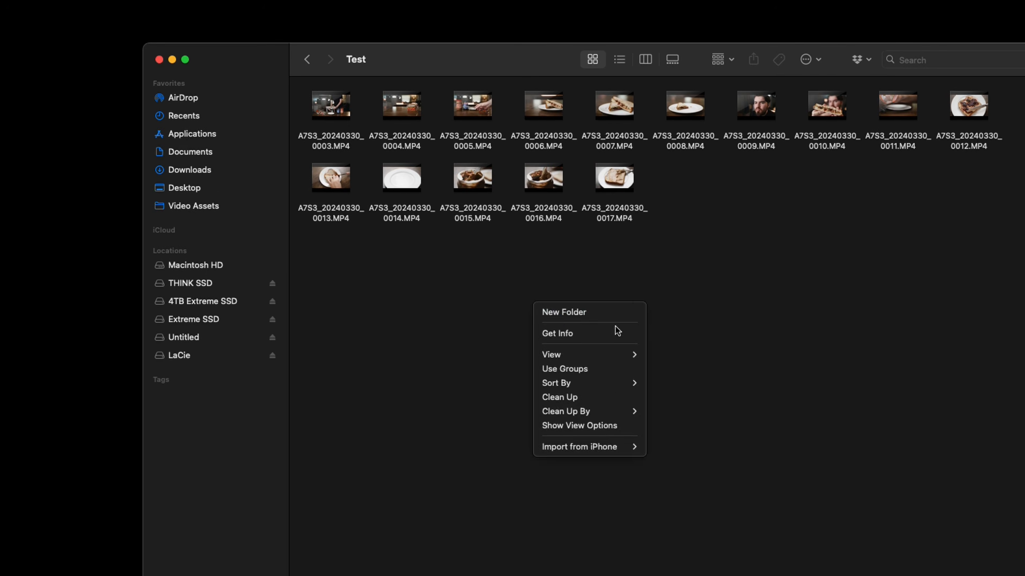
{"action": "left_click", "coordinate": [538, 185]}
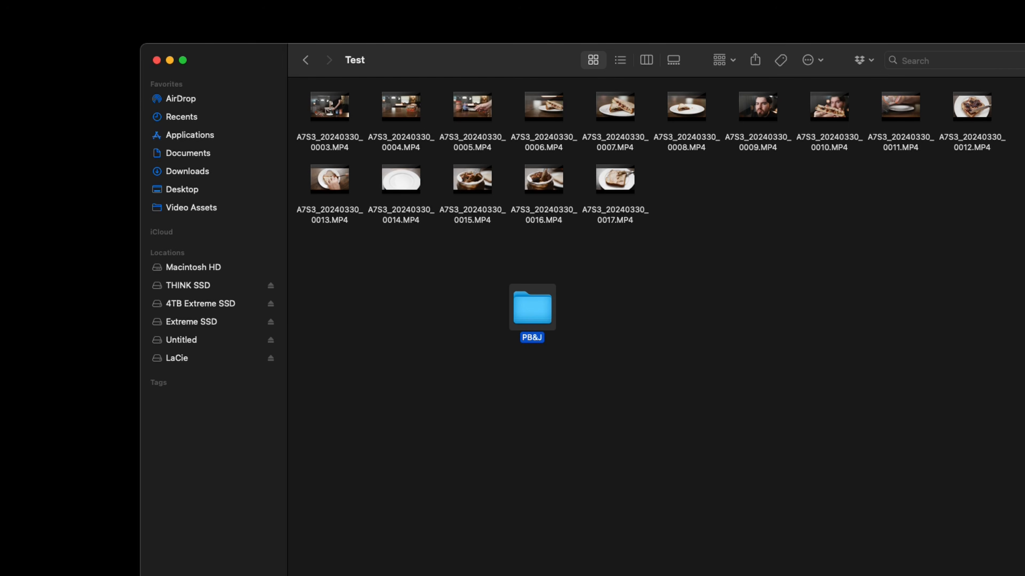
{"action": "left_click_drag", "start_coordinate": [1015, 248], "coordinate": [299, 85]}
{"action": "left_click_drag", "start_coordinate": [329, 117], "coordinate": [539, 309]}
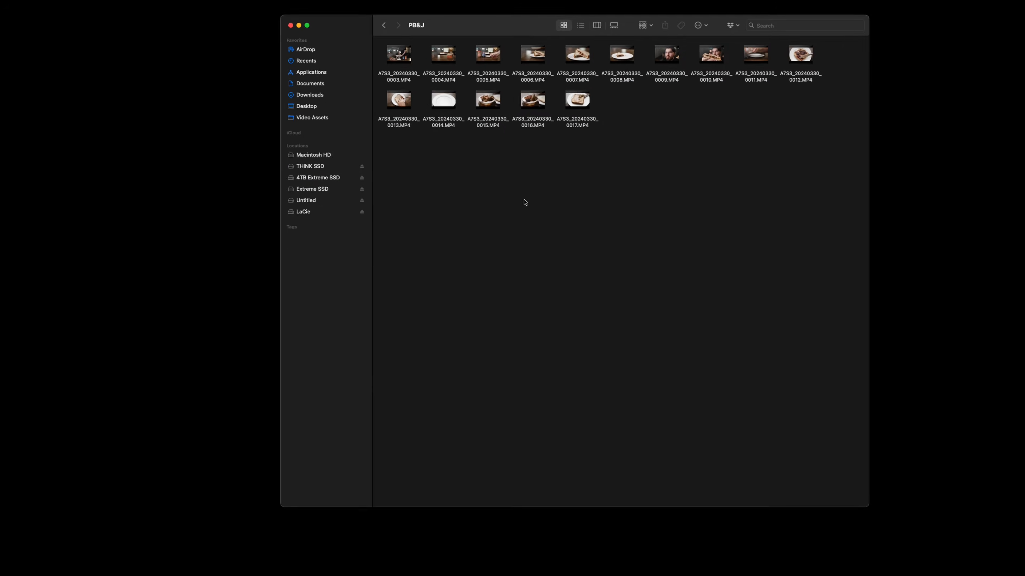
Step: Create an A-roll folder inside PB&J and move A7S3_20240330_0003.MP4 into it after previewing the clip
{"action": "right_click", "coordinate": [603, 385]}
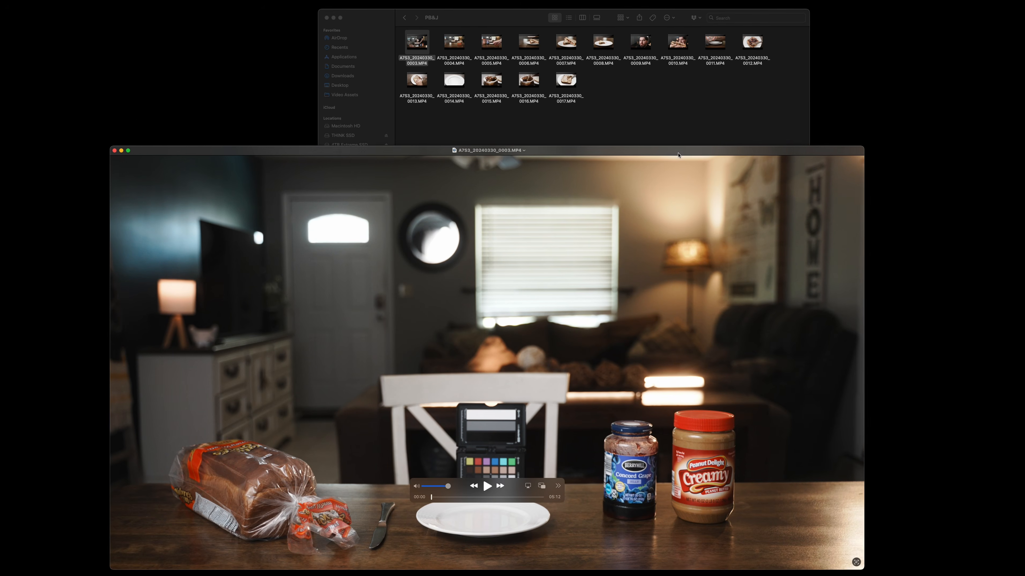
{"action": "left_click_drag", "start_coordinate": [577, 468], "coordinate": [602, 440]}
{"action": "left_click_drag", "start_coordinate": [470, 475], "coordinate": [515, 479]}
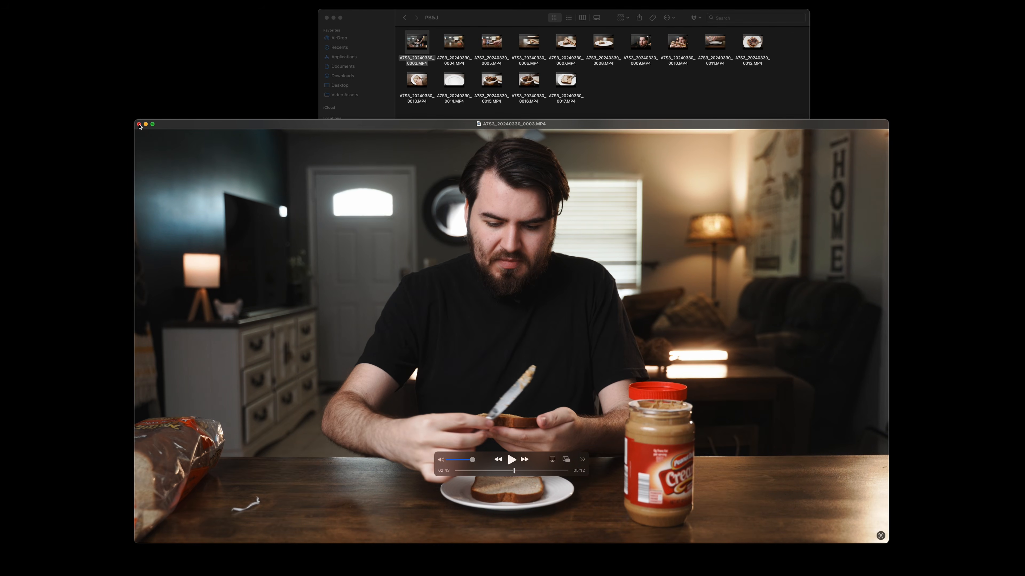
{"action": "left_click", "coordinate": [139, 124]}
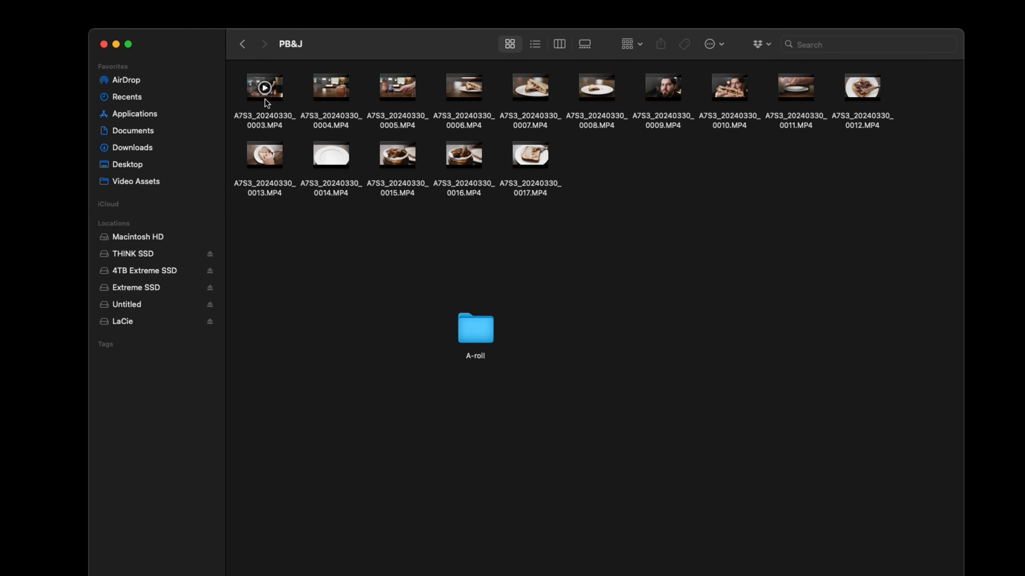
{"action": "left_click_drag", "start_coordinate": [416, 42], "coordinate": [494, 102]}
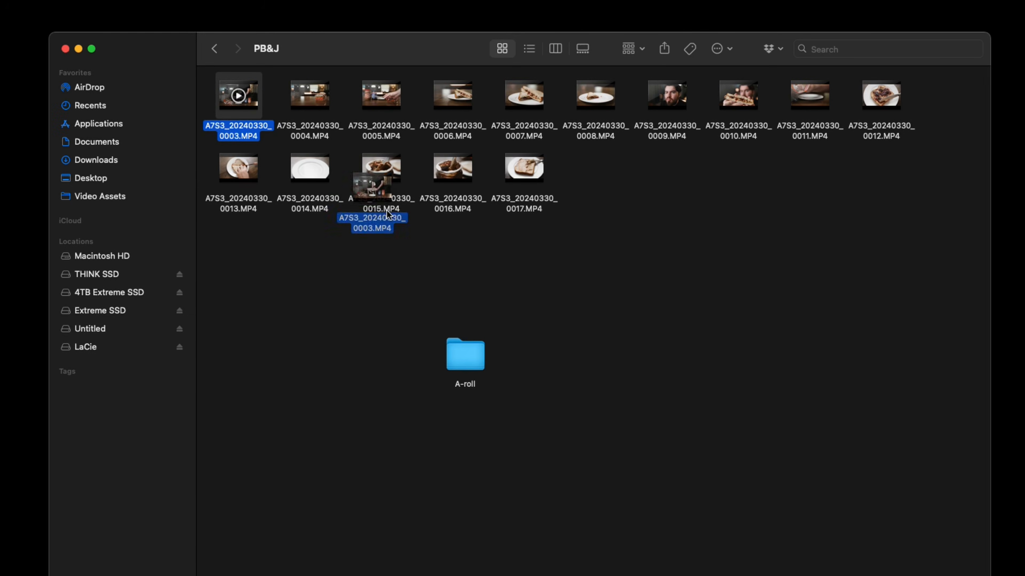
{"action": "left_click_drag", "start_coordinate": [454, 352], "coordinate": [458, 354]}
Step: Create a B-Roll folder inside PB&J and move all the remaining clips into it
{"action": "right_click", "coordinate": [598, 313]}
{"action": "left_click", "coordinate": [627, 321]}
{"action": "type", "text": "B-Roll"}
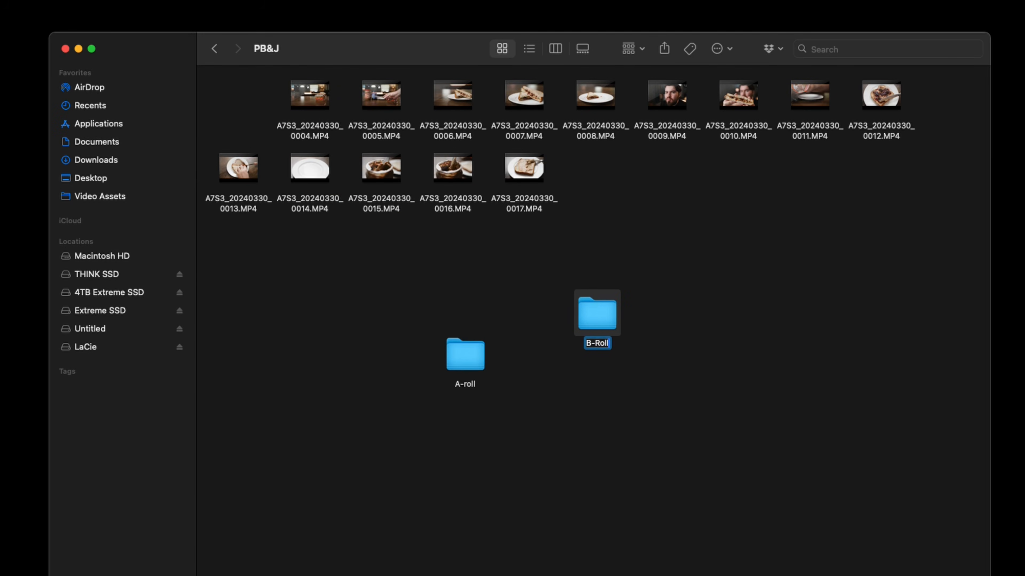
{"action": "left_click_drag", "start_coordinate": [921, 199], "coordinate": [250, 115]}
{"action": "left_click_drag", "start_coordinate": [314, 100], "coordinate": [596, 313]}
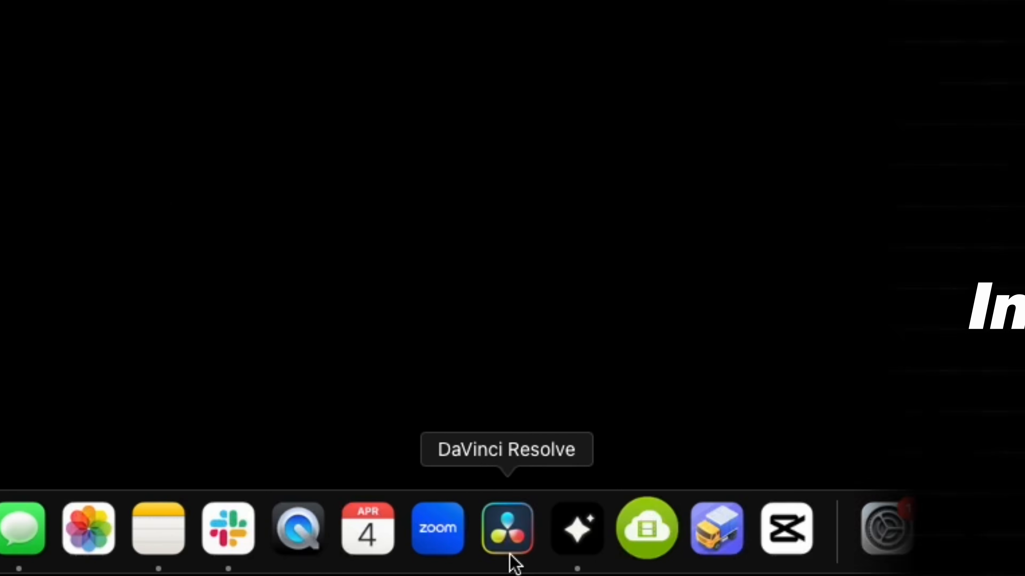
Step: In DaVinci Resolve, create a project named PBJ Tutorial and open its Media page
{"action": "left_click", "coordinate": [508, 554]}
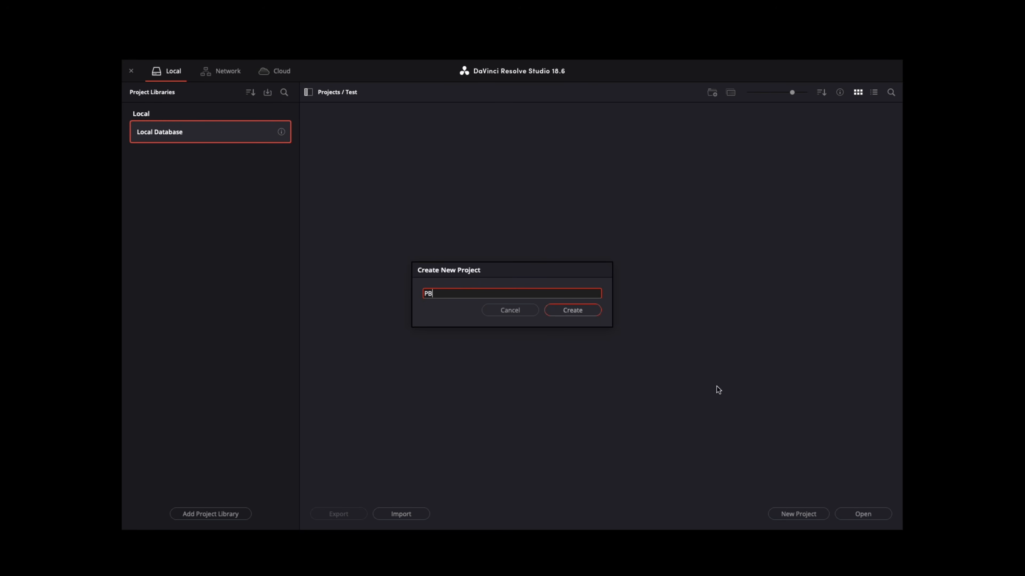
{"action": "type", "text": "utorial"}
{"action": "left_click", "coordinate": [560, 313]}
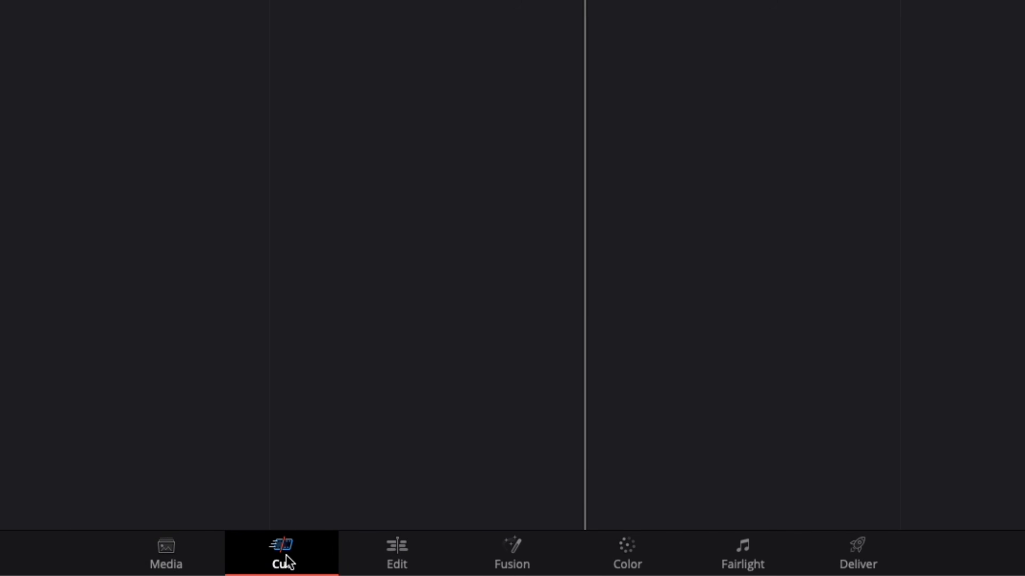
{"action": "left_click", "coordinate": [175, 563]}
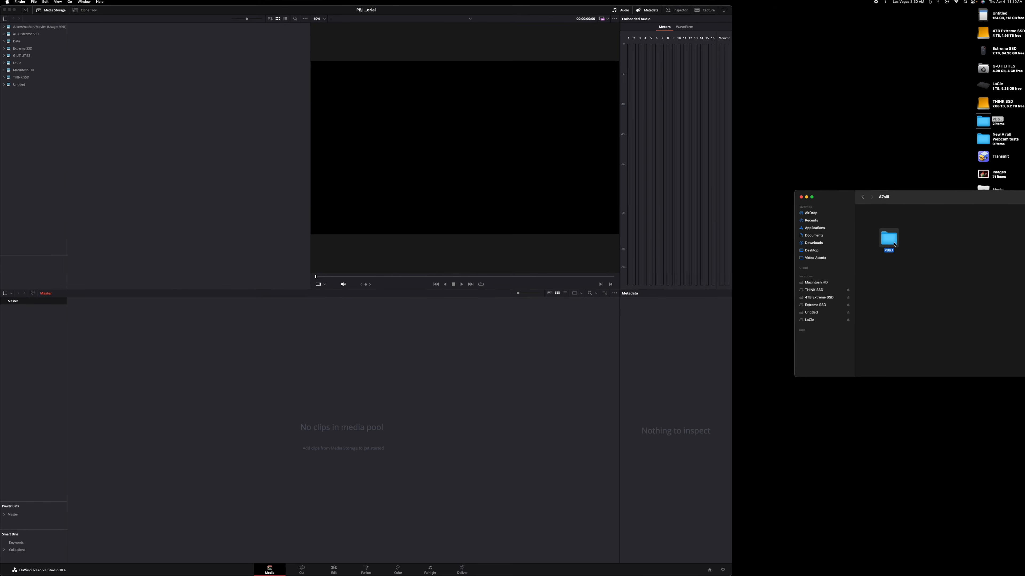
Step: Try importing the PB&J folder's clips directly into the media pool, and undo the import
{"action": "left_click_drag", "start_coordinate": [972, 210], "coordinate": [367, 394]}
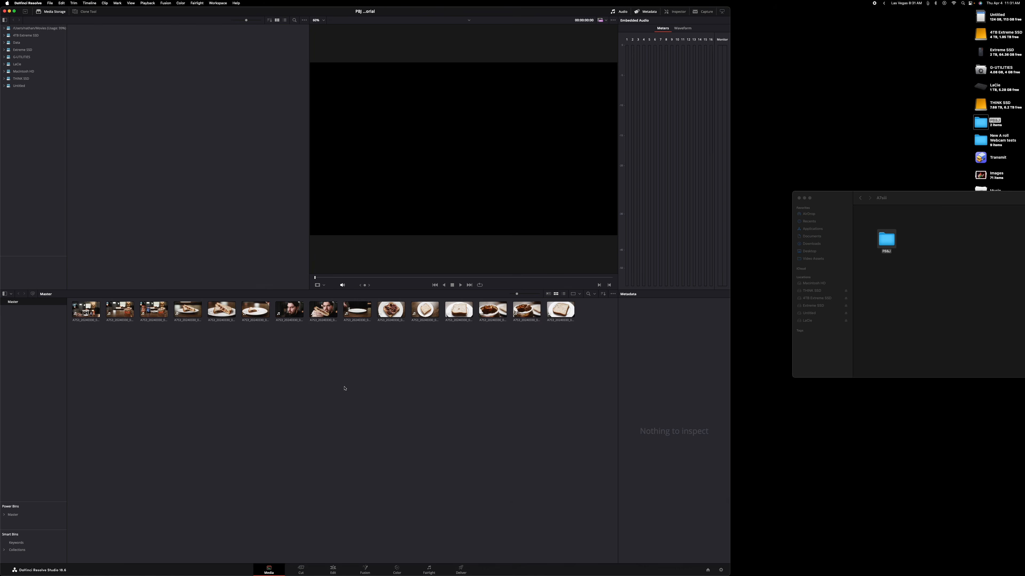
{"action": "key", "text": "super+z"}
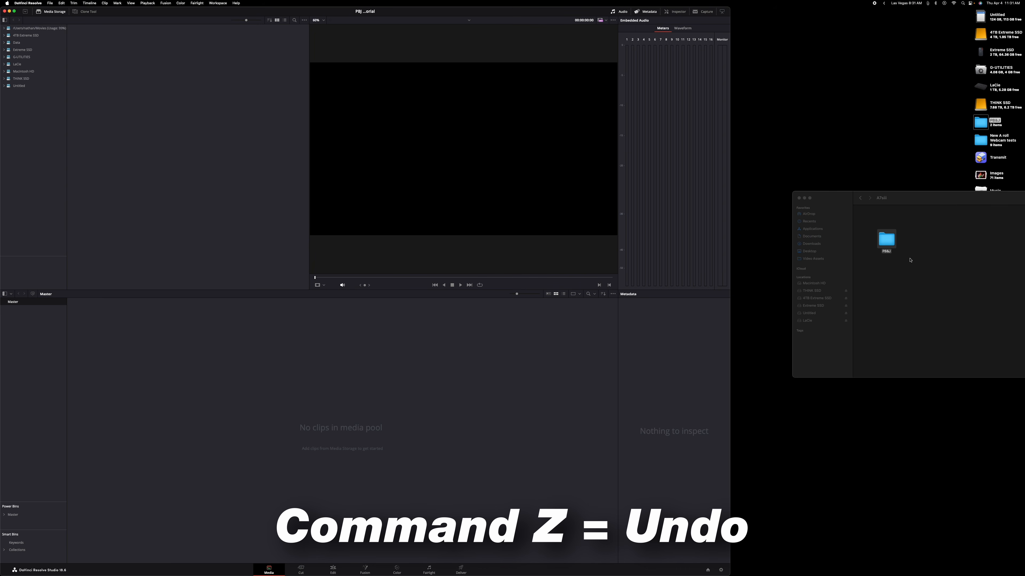
Step: Import the PB&J folder into the Master bin with its subfolders as bins, and check the A-roll and B-Roll bins
{"action": "left_click_drag", "start_coordinate": [886, 240], "coordinate": [277, 452]}
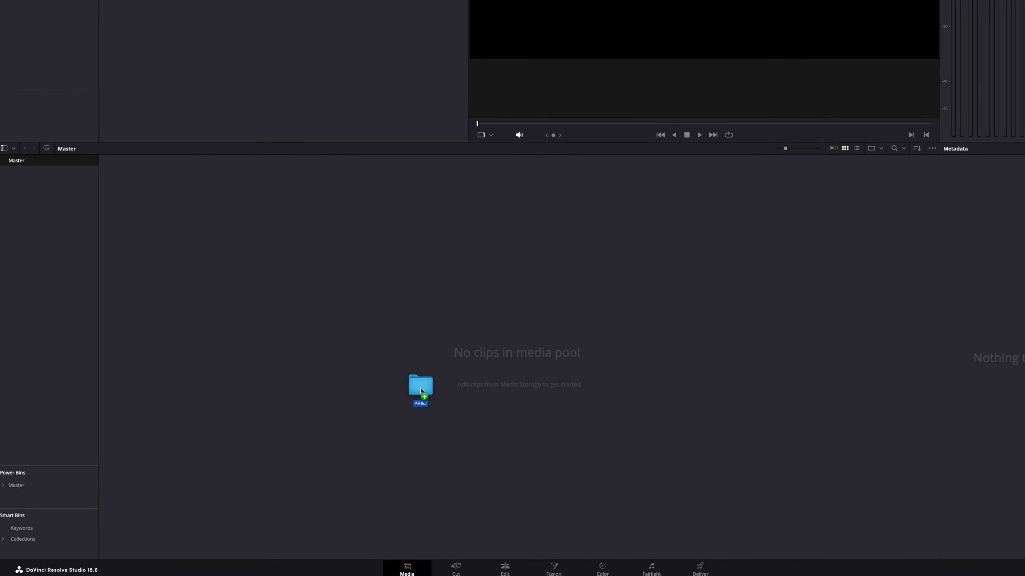
{"action": "left_click_drag", "start_coordinate": [420, 391], "coordinate": [30, 187]}
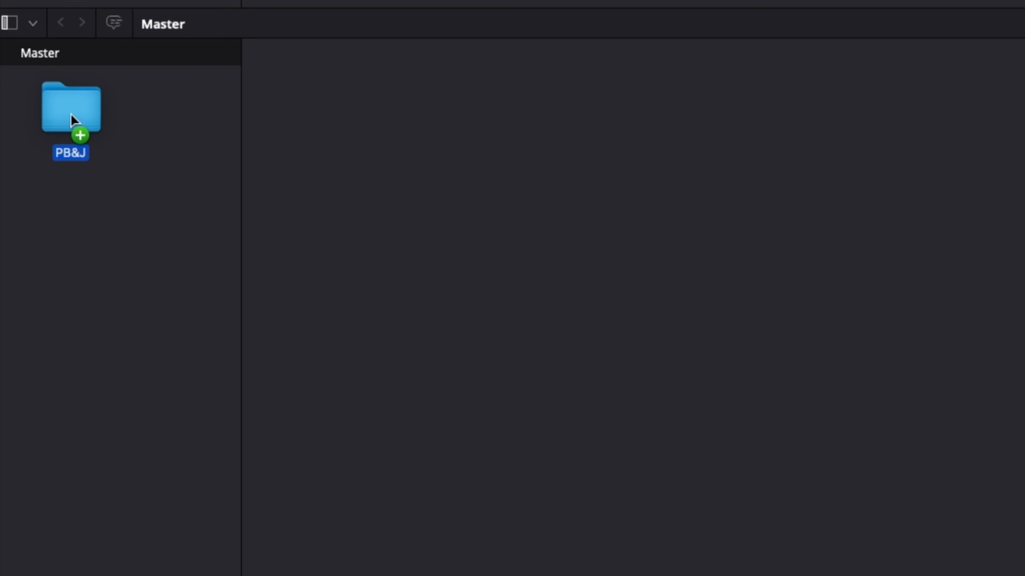
{"action": "left_click_drag", "start_coordinate": [72, 114], "coordinate": [79, 118]}
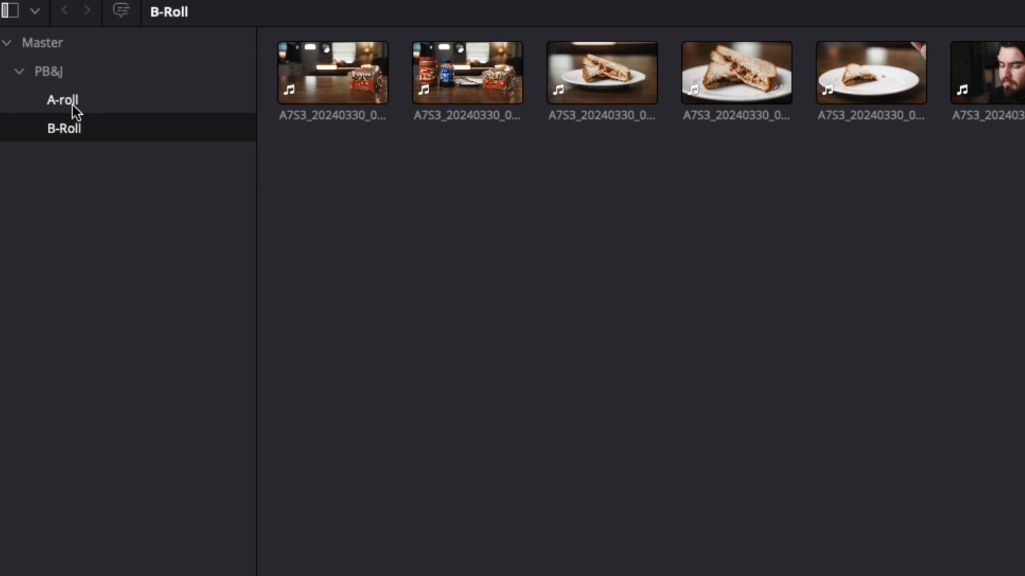
{"action": "left_click", "coordinate": [73, 106]}
{"action": "left_click", "coordinate": [68, 72]}
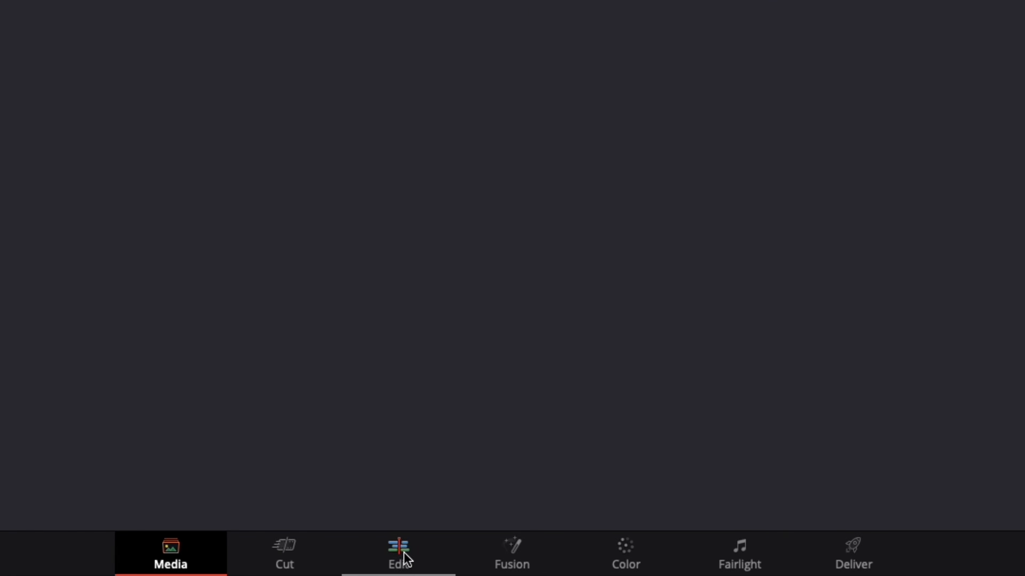
Step: Open the Edit page and look through the A-roll and B-Roll bins in the media pool
{"action": "left_click", "coordinate": [404, 553]}
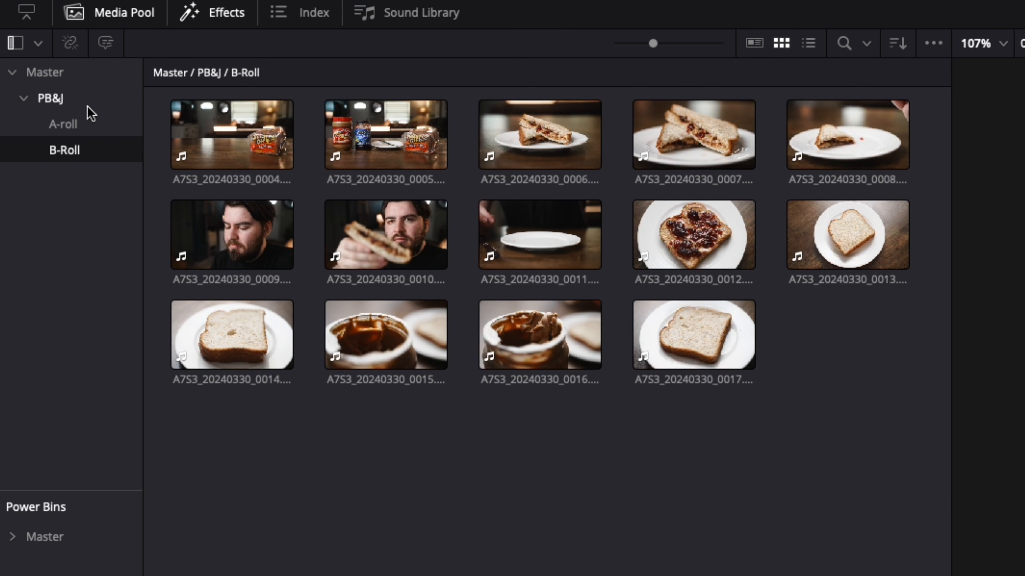
{"action": "left_click", "coordinate": [88, 101]}
{"action": "left_click", "coordinate": [111, 130]}
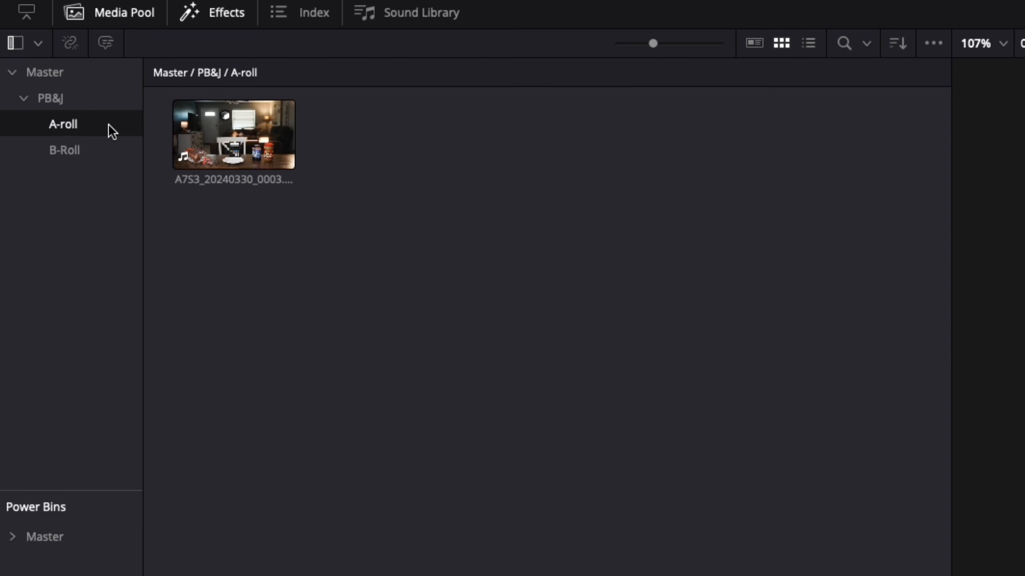
{"action": "left_click", "coordinate": [95, 155]}
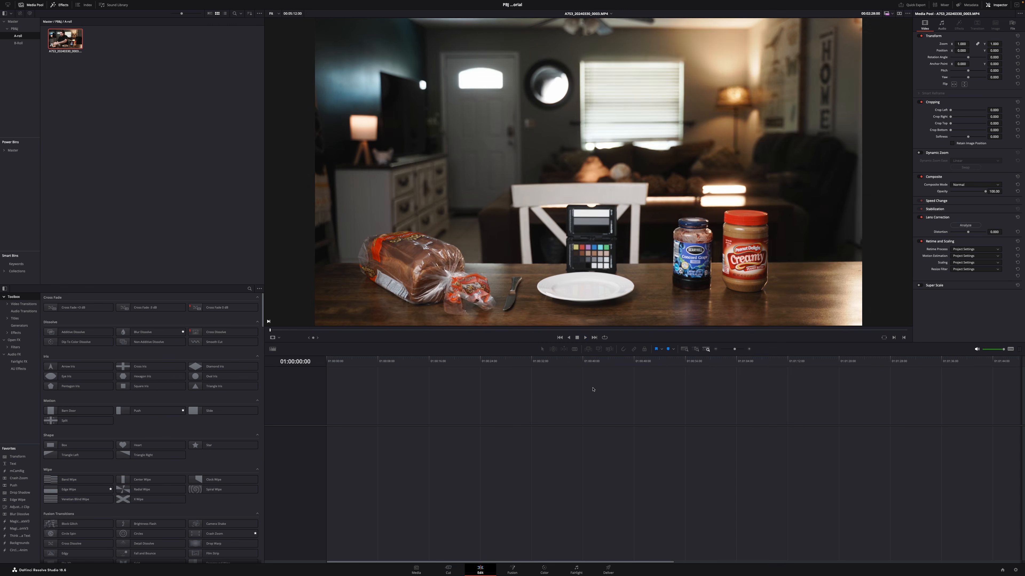
Step: Play and scrub through the A-roll clip A7S3_20240330_0003.MP4 in the viewer
{"action": "key", "text": "space"}
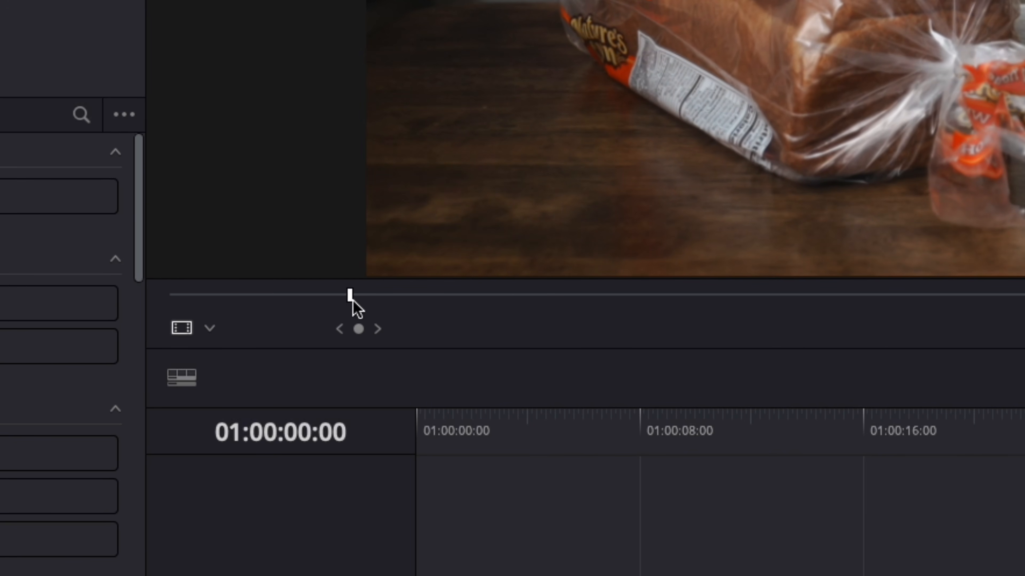
{"action": "left_click_drag", "start_coordinate": [353, 299], "coordinate": [908, 299]}
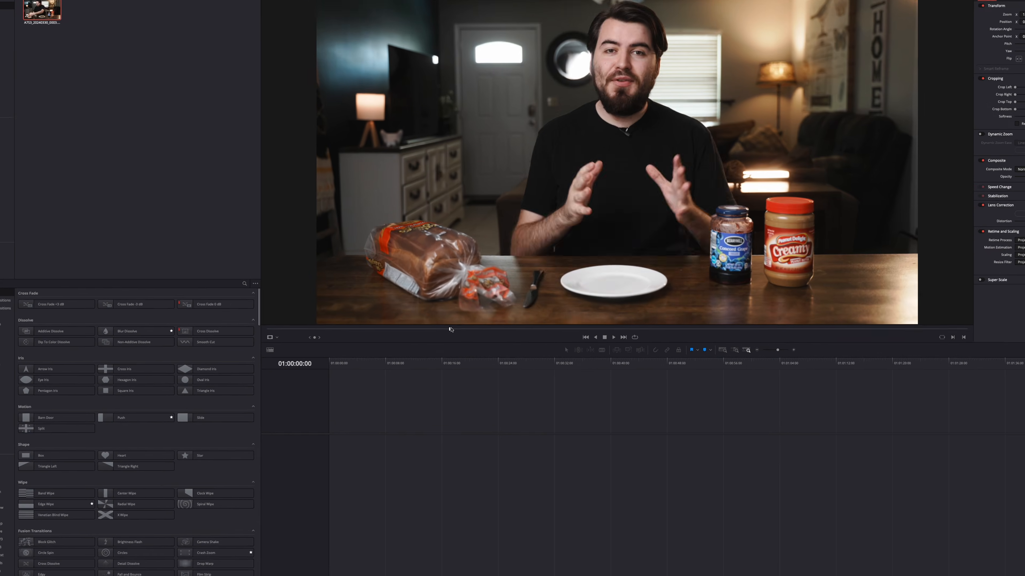
{"action": "left_click_drag", "start_coordinate": [451, 330], "coordinate": [506, 324]}
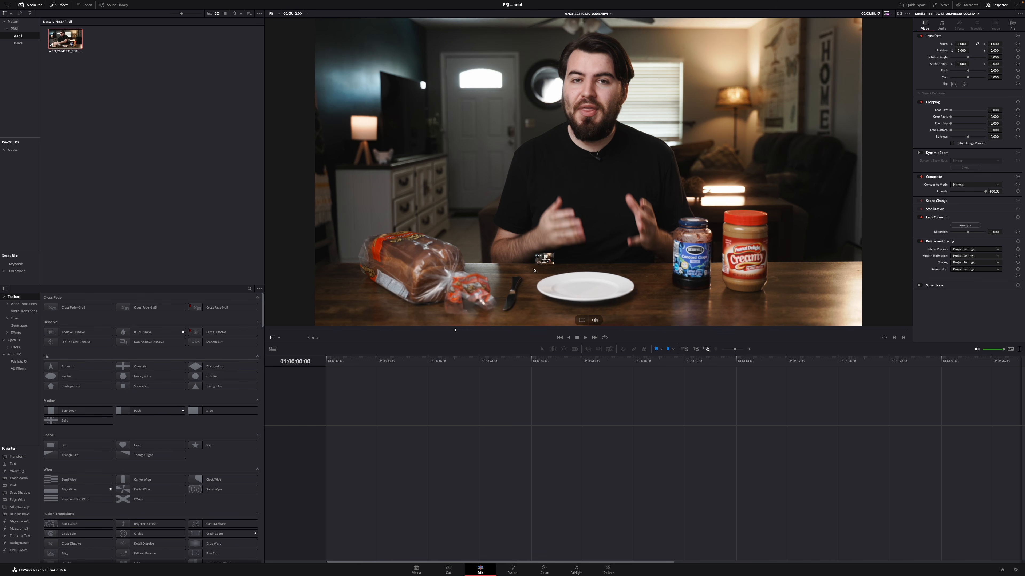
Step: Create a timeline from the full A-roll clip, and delete the clip from that timeline
{"action": "left_click_drag", "start_coordinate": [416, 347], "coordinate": [326, 453]}
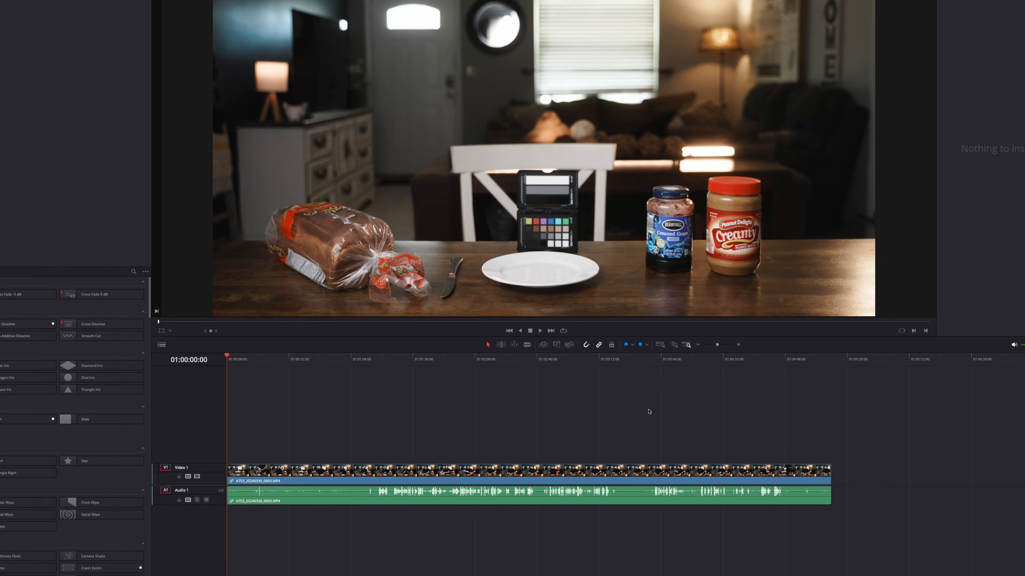
{"action": "left_click_drag", "start_coordinate": [732, 349], "coordinate": [734, 351]}
{"action": "left_click_drag", "start_coordinate": [511, 285], "coordinate": [492, 286]}
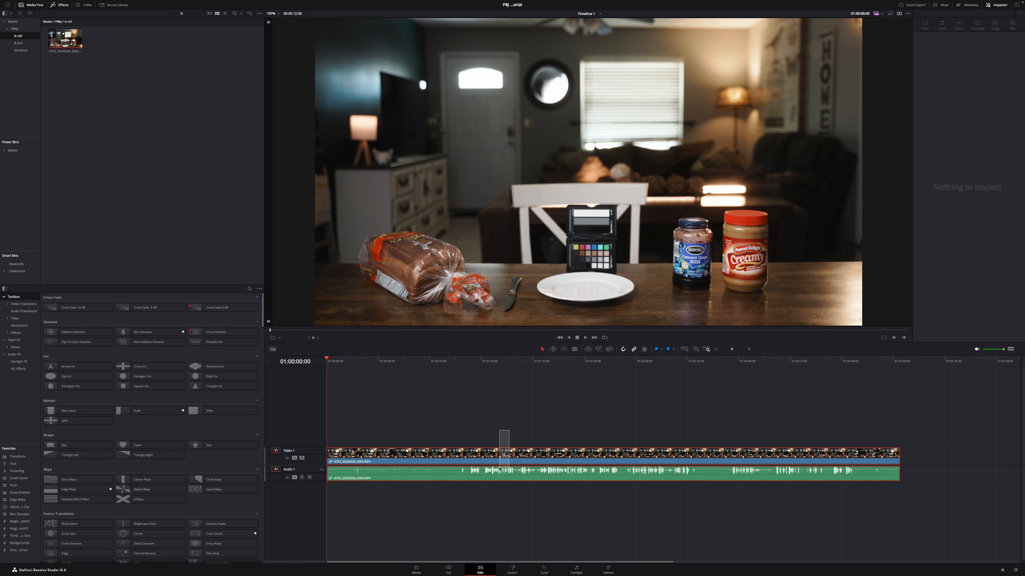
{"action": "key", "text": "Delete"}
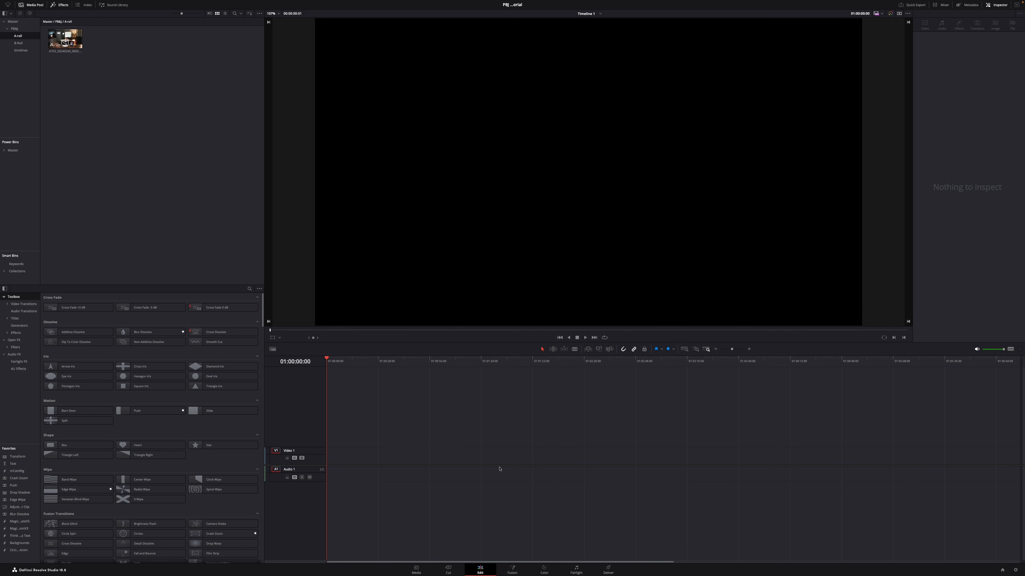
Step: Set an in point where the usable A-roll take begins and an out point where it ends
{"action": "left_click", "coordinate": [63, 39]}
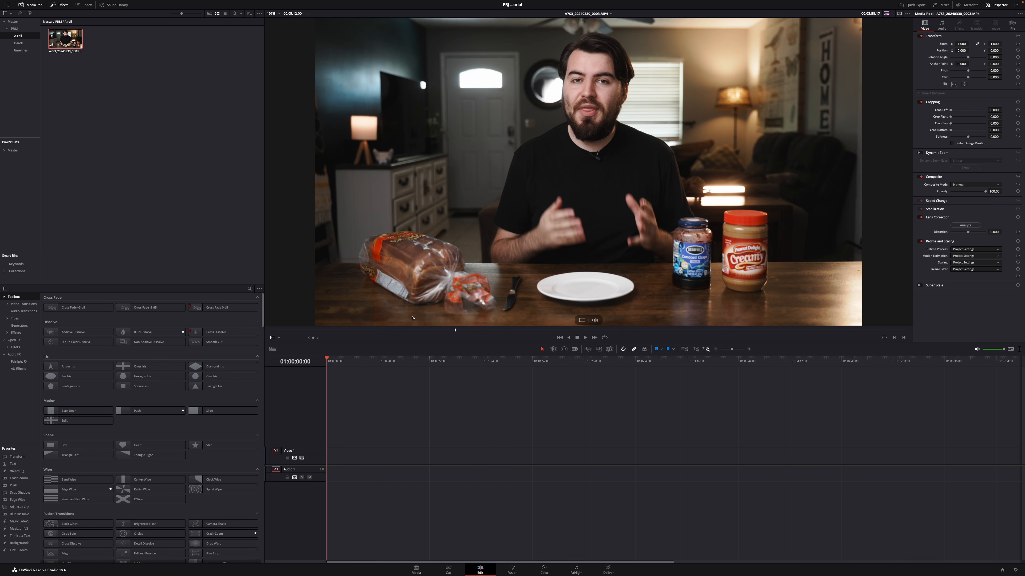
{"action": "left_click_drag", "start_coordinate": [455, 331], "coordinate": [406, 321]}
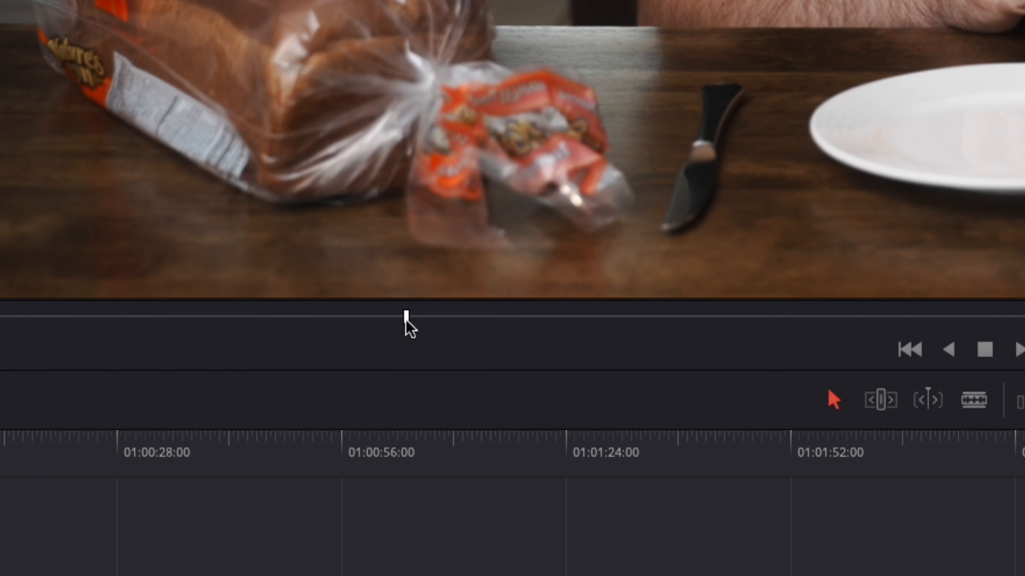
{"action": "key", "text": "i"}
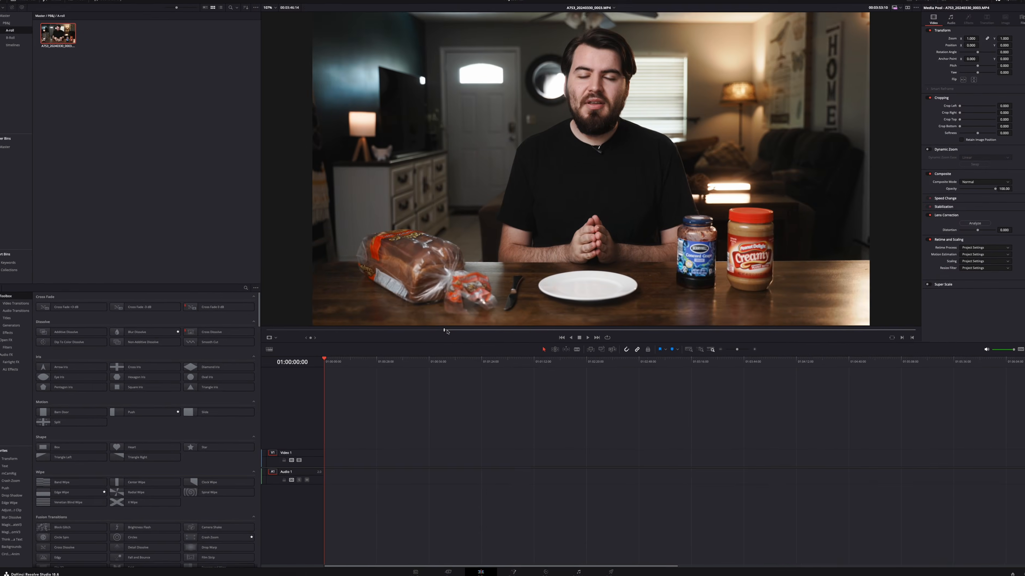
{"action": "left_click_drag", "start_coordinate": [405, 321], "coordinate": [713, 338]}
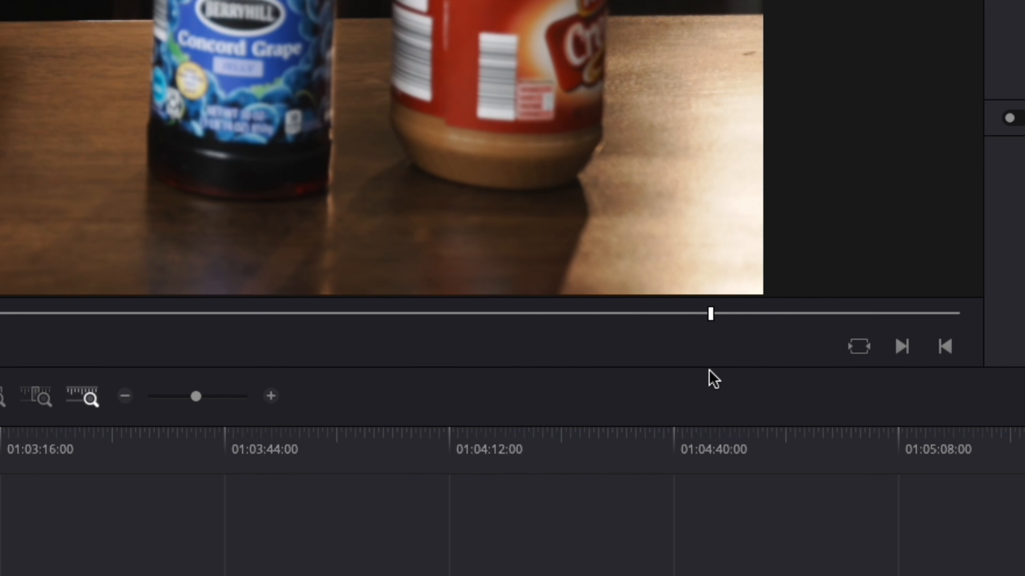
{"action": "left_click_drag", "start_coordinate": [753, 366], "coordinate": [764, 359]}
{"action": "key", "text": "o"}
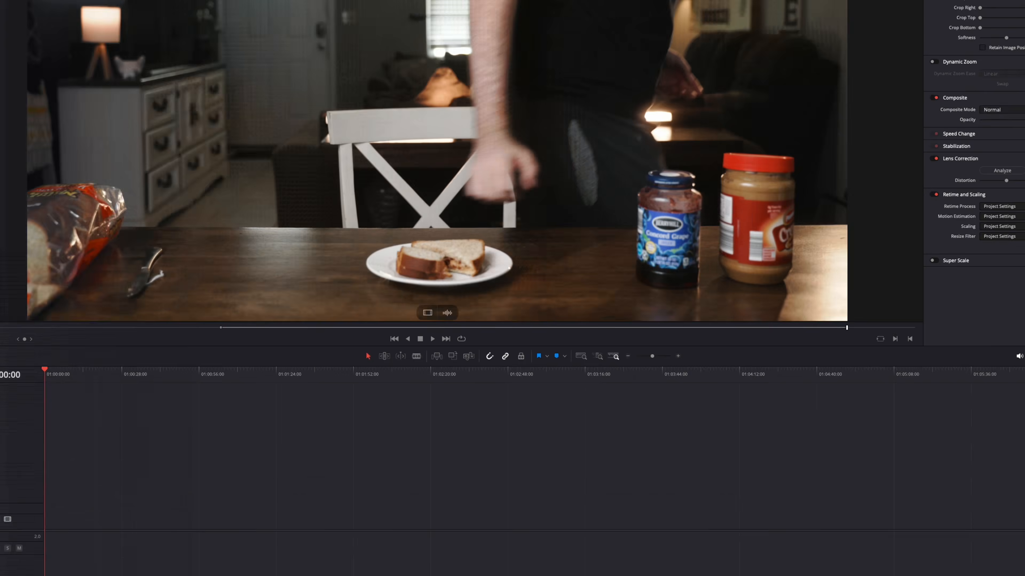
Step: Place the marked A-roll range at the start of Timeline 1 and scrub through it
{"action": "left_click_drag", "start_coordinate": [65, 38], "coordinate": [569, 138]}
{"action": "left_click_drag", "start_coordinate": [412, 409], "coordinate": [331, 453]}
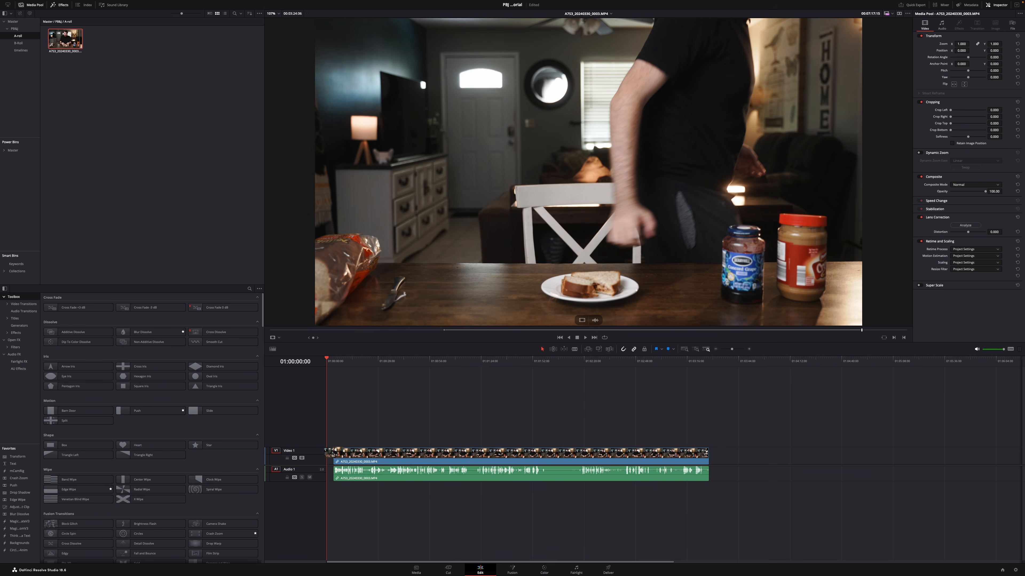
{"action": "left_click", "coordinate": [433, 437]}
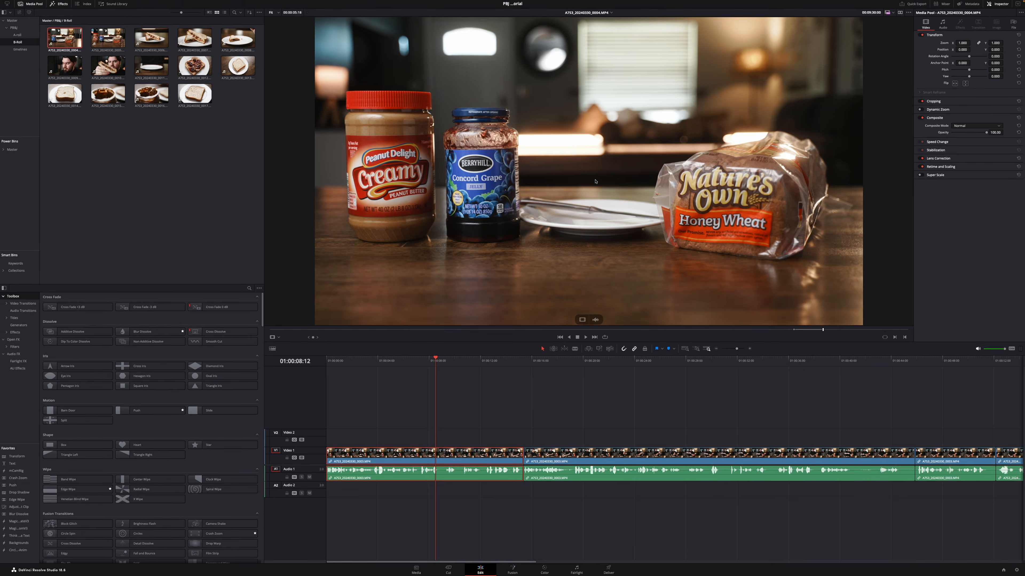
{"action": "left_click_drag", "start_coordinate": [595, 181], "coordinate": [430, 436]}
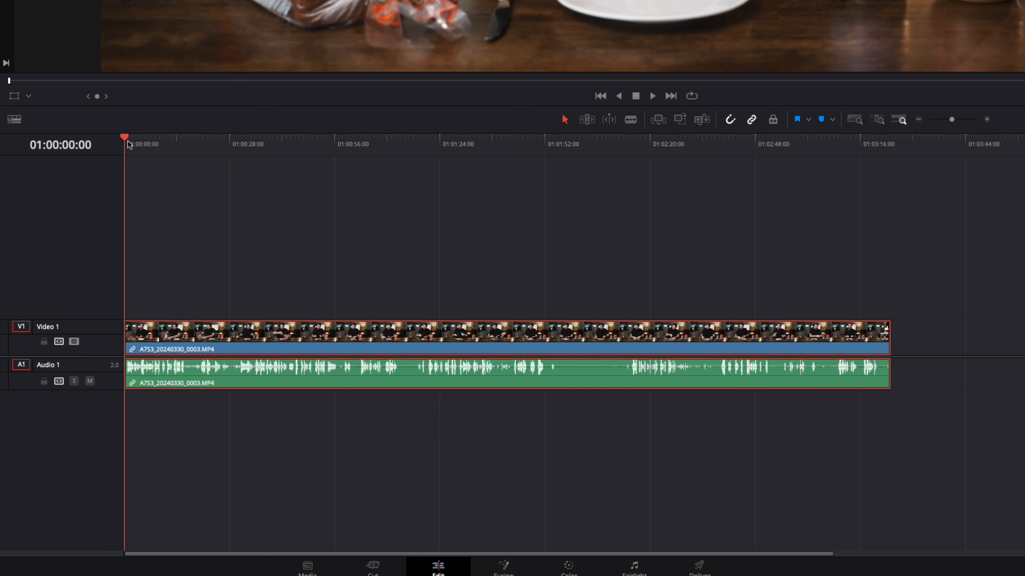
{"action": "left_click_drag", "start_coordinate": [192, 155], "coordinate": [856, 176]}
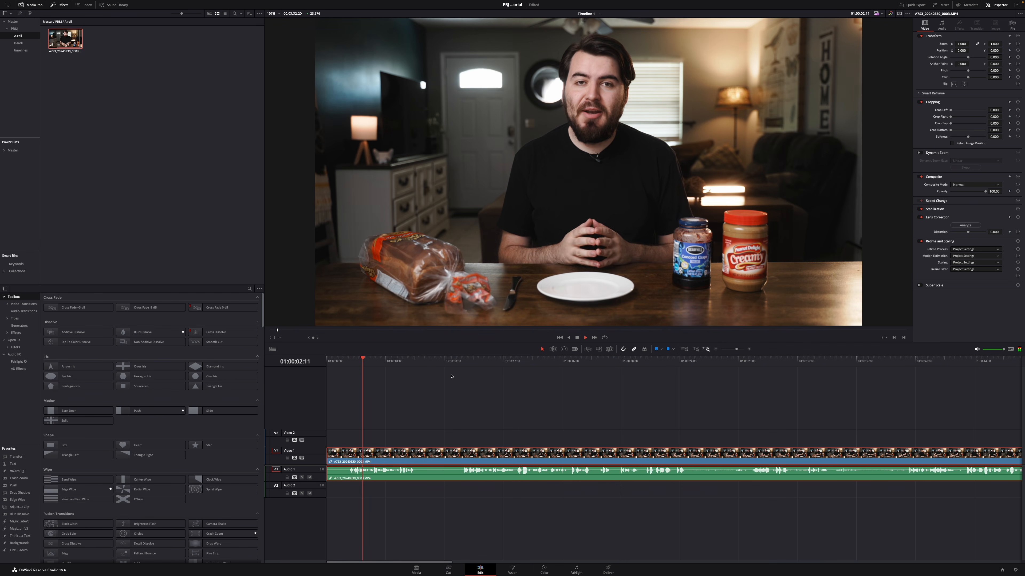
Step: Trim the start of the A-roll clip to where the second take begins at about 01:00:09, and close the resulting gap
{"action": "left_click", "coordinate": [454, 363]}
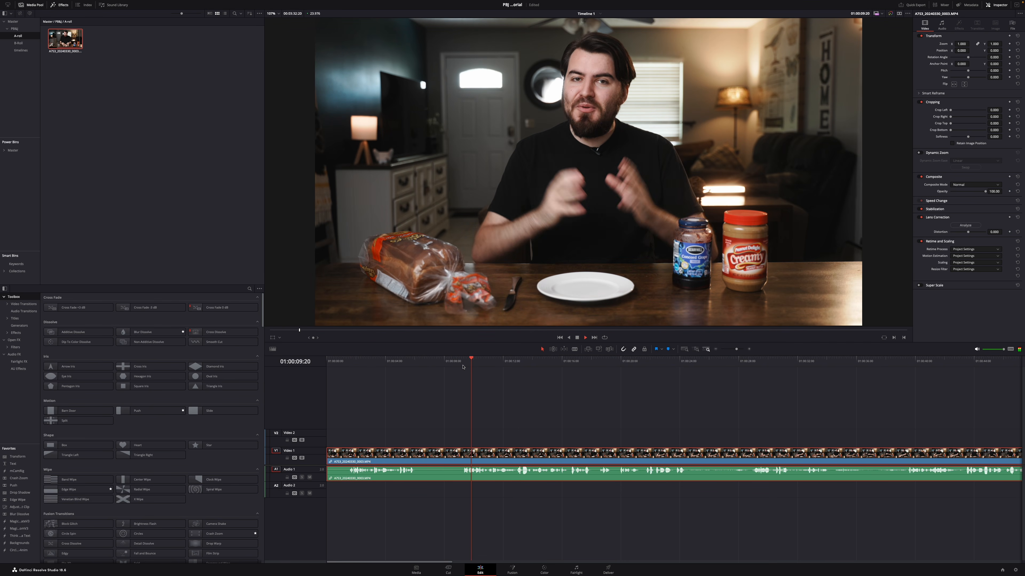
{"action": "left_click", "coordinate": [463, 366]}
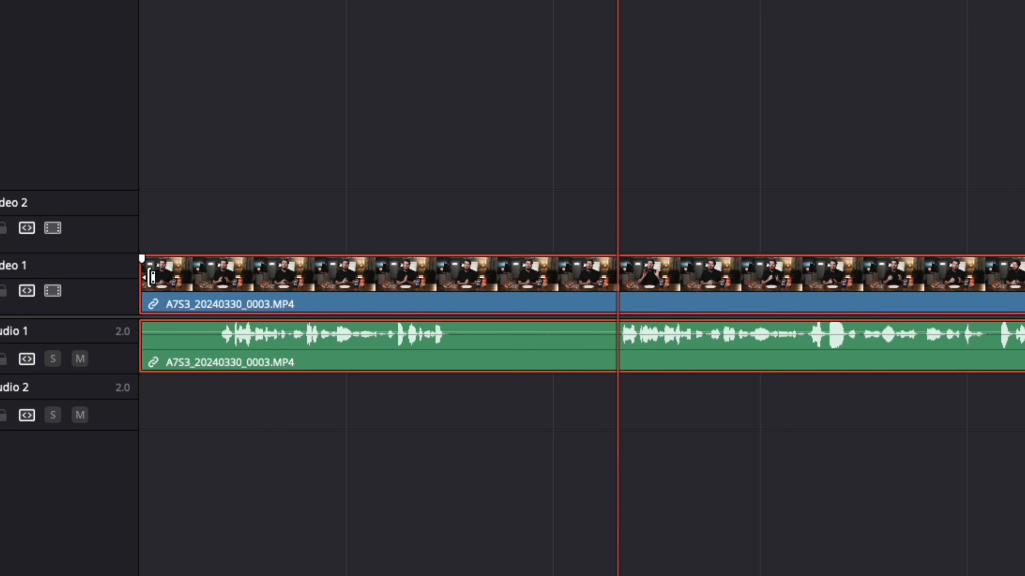
{"action": "left_click", "coordinate": [150, 277]}
{"action": "left_click_drag", "start_coordinate": [165, 277], "coordinate": [626, 268]}
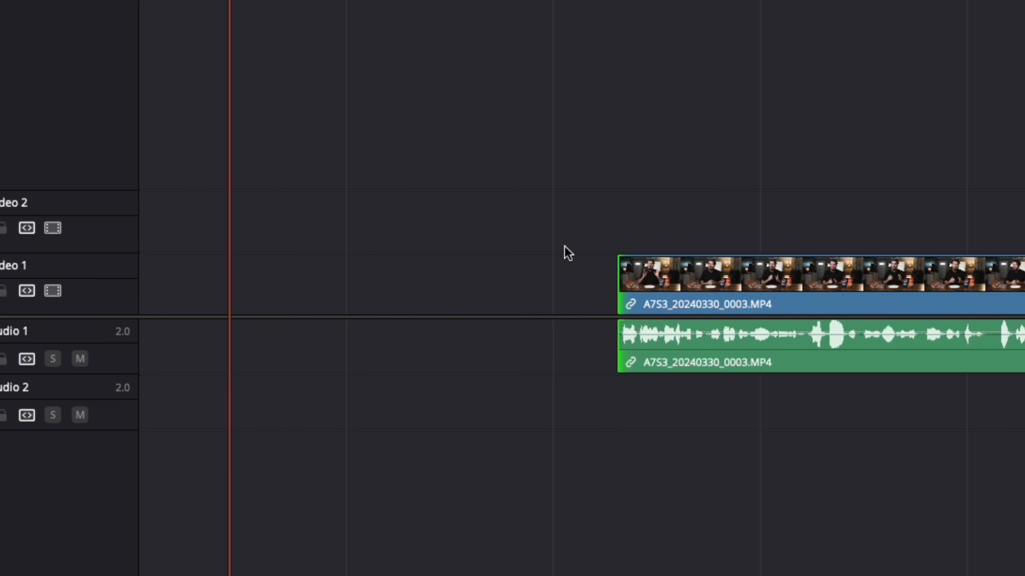
{"action": "left_click", "coordinate": [462, 290]}
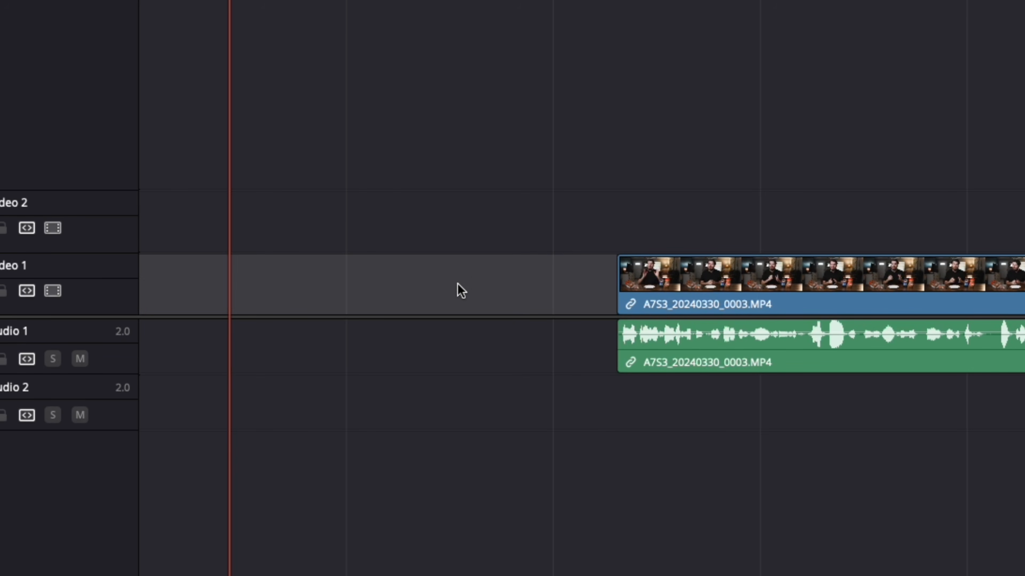
{"action": "key", "text": "Delete"}
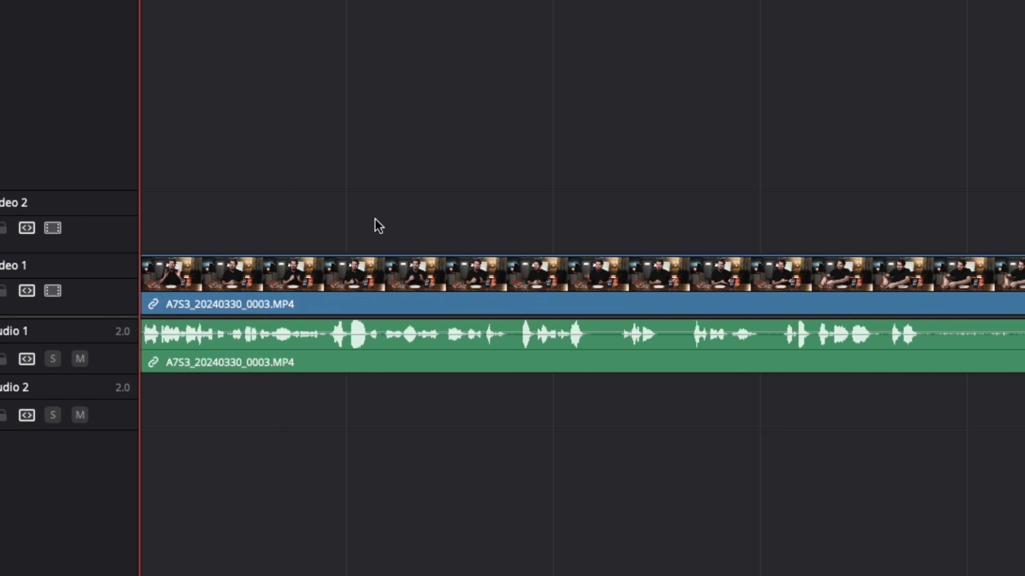
Step: Play Timeline 1 from its start and cut the A-roll clip with the blade tool after the opening speech, at about 01:00:15
{"action": "left_click_drag", "start_coordinate": [140, 139], "coordinate": [109, 148]}
{"action": "key", "text": "space"}
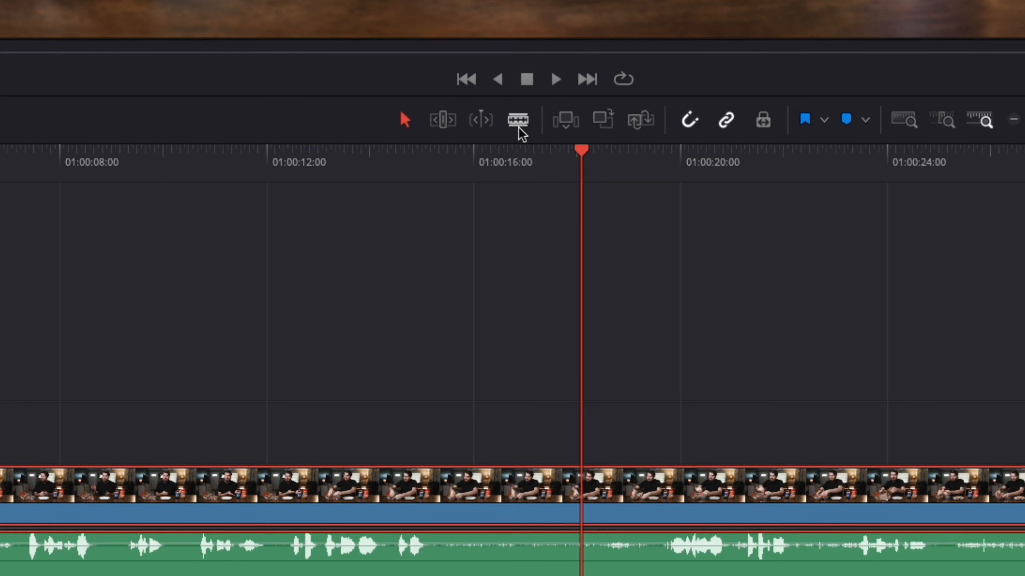
{"action": "left_click", "coordinate": [519, 125]}
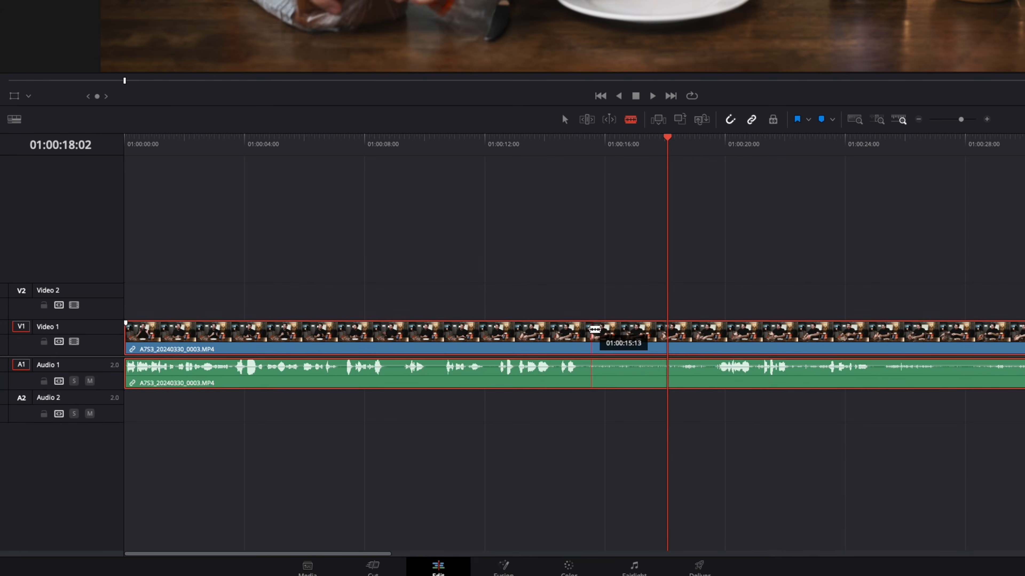
{"action": "left_click", "coordinate": [590, 329]}
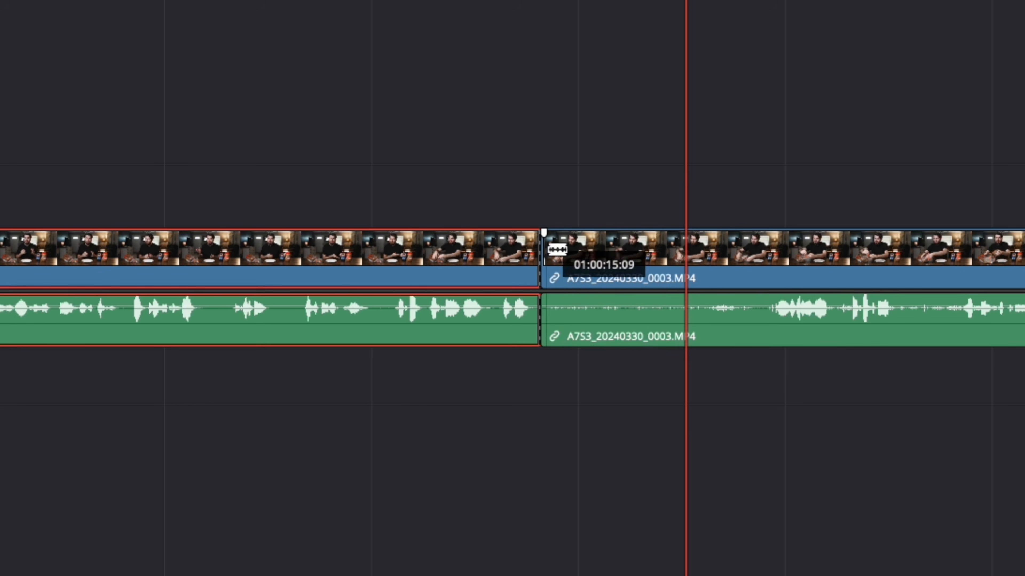
Step: Split the A-roll again at about 01:00:30, then delete the section between the two cuts and close its gap
{"action": "left_click_drag", "start_coordinate": [686, 11], "coordinate": [517, 11]}
{"action": "key", "text": "space"}
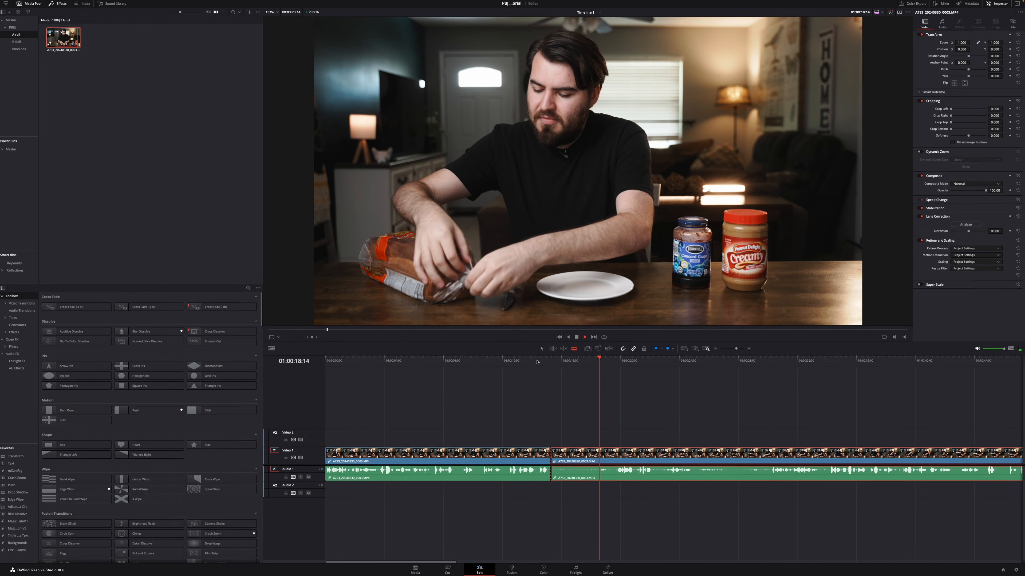
{"action": "key", "text": "ctrl+b"}
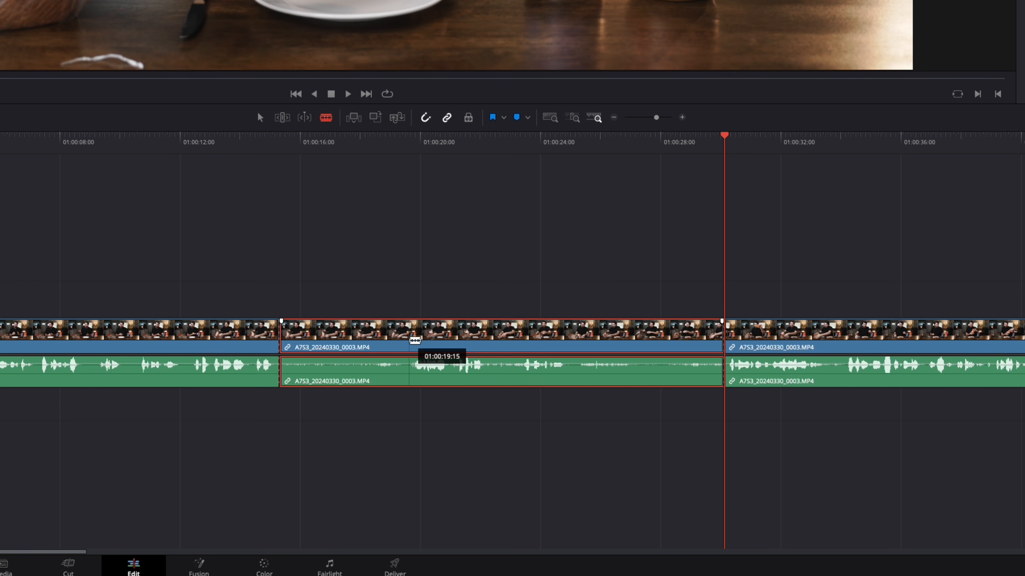
{"action": "key", "text": "Delete"}
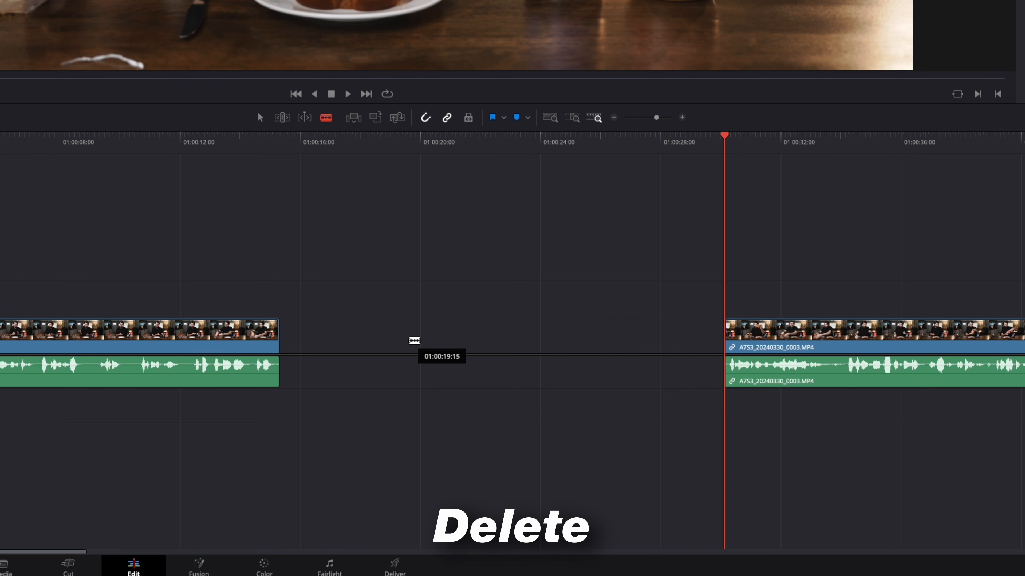
{"action": "left_click", "coordinate": [444, 340]}
{"action": "key", "text": "Delete"}
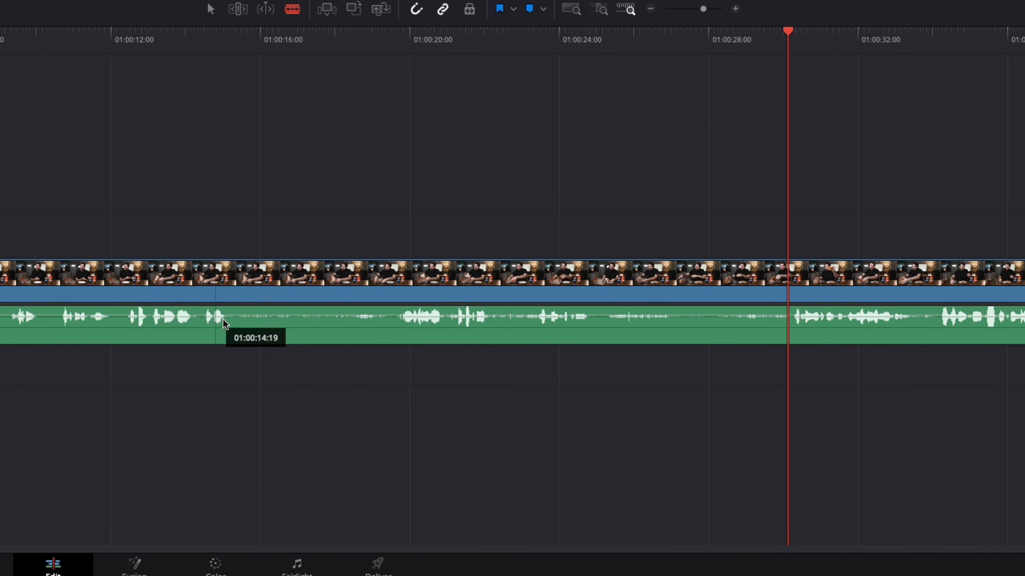
Step: Blade the uncut A-roll clip on both sides of the unwanted section, at about 01:00:15 and 01:00:30
{"action": "left_click", "coordinate": [238, 287]}
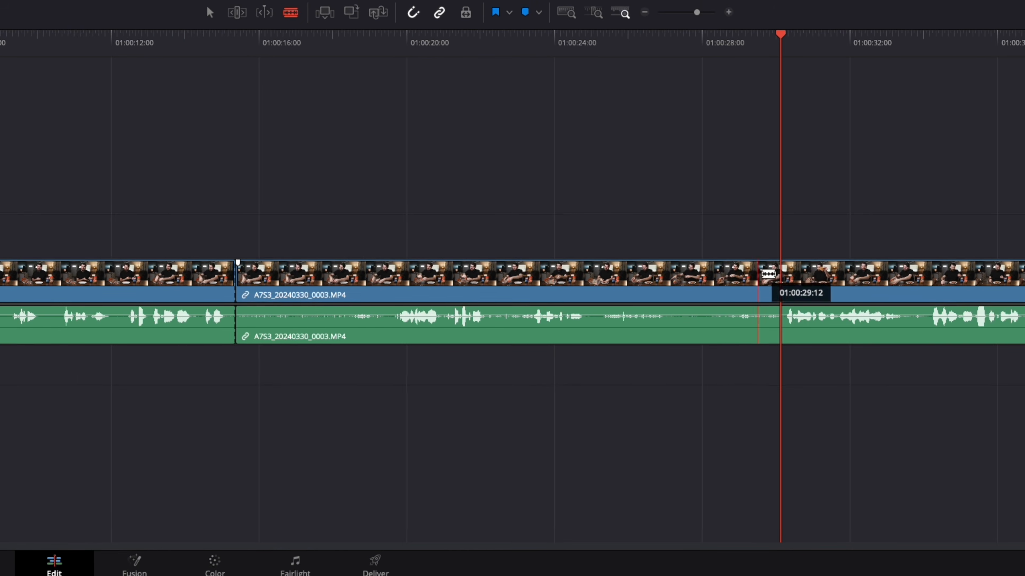
{"action": "left_click", "coordinate": [779, 274]}
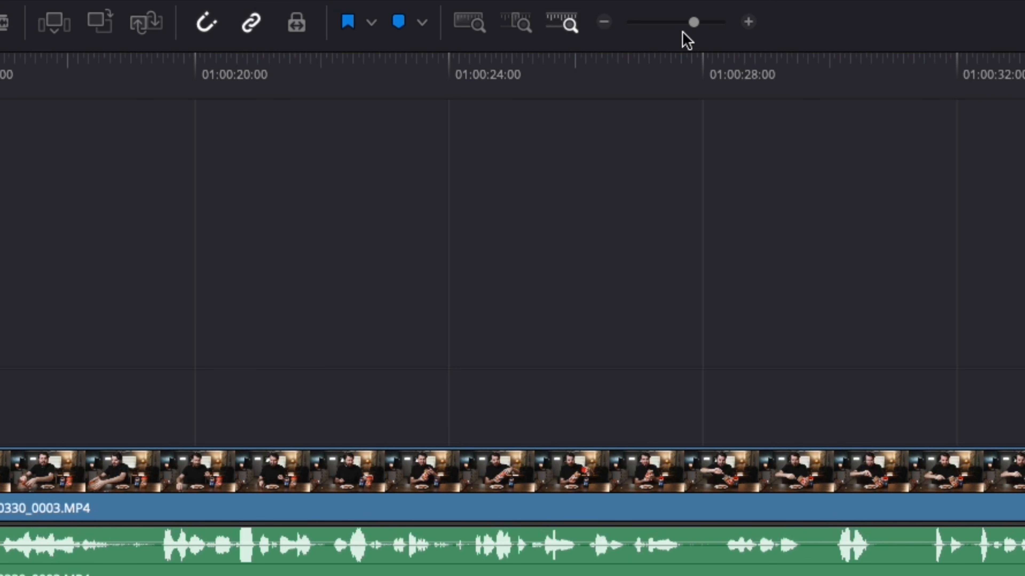
Step: Try trimming the start of the second A-roll segment to just before its speech, and undo the trim
{"action": "left_click_drag", "start_coordinate": [694, 23], "coordinate": [701, 23]}
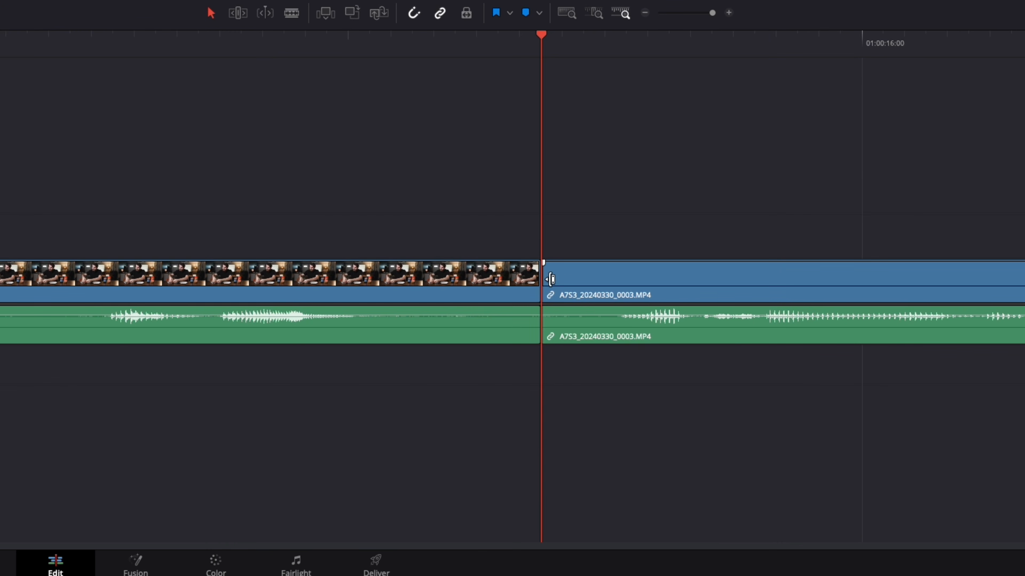
{"action": "left_click_drag", "start_coordinate": [568, 281], "coordinate": [620, 282]}
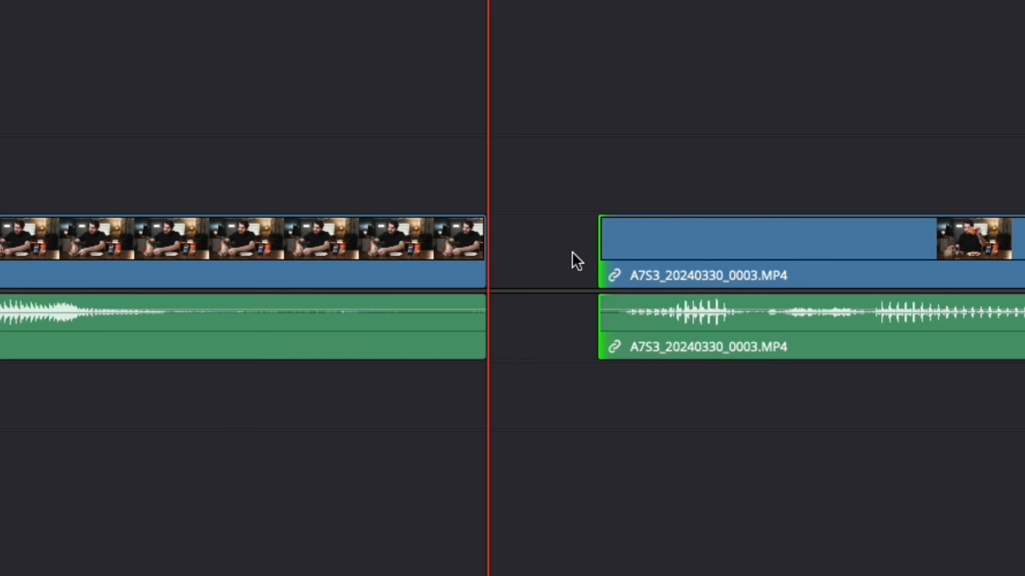
{"action": "key", "text": "ctrl+z"}
Step: Scrub through the remaining A-roll in Timeline 1 around 01:01:07
{"action": "left_click_drag", "start_coordinate": [709, 52], "coordinate": [732, 354]}
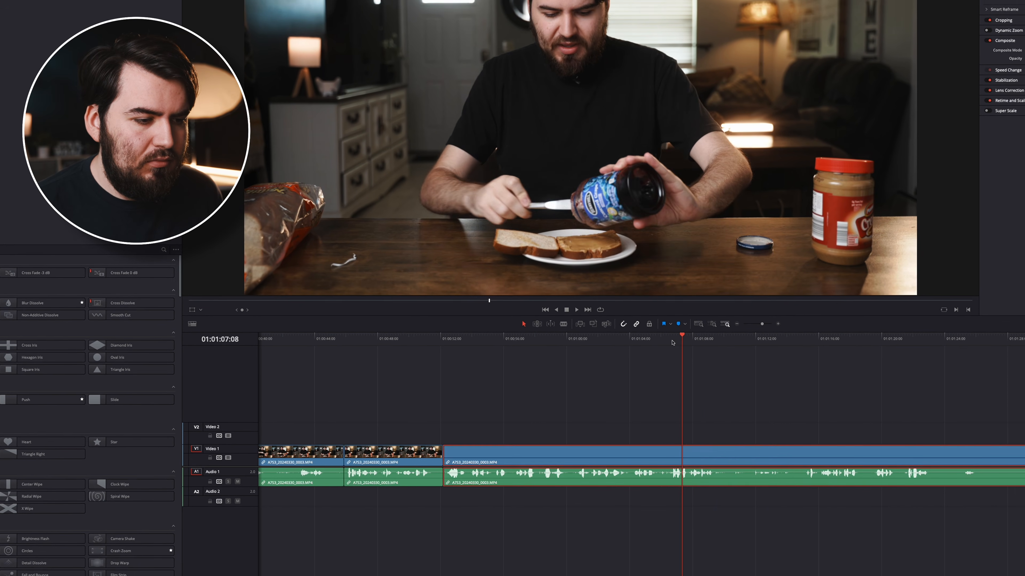
{"action": "left_click", "coordinate": [681, 344]}
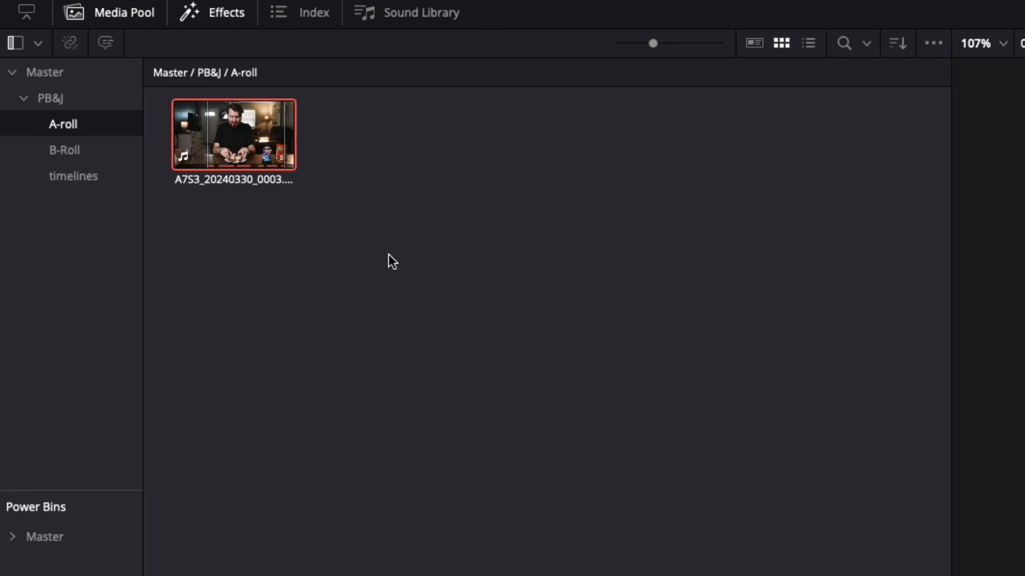
Step: Load A7S3_20240330_0004.MP4 from the B-Roll bin into the viewer and mark in and out points around the usable ingredients shot
{"action": "left_click", "coordinate": [67, 150]}
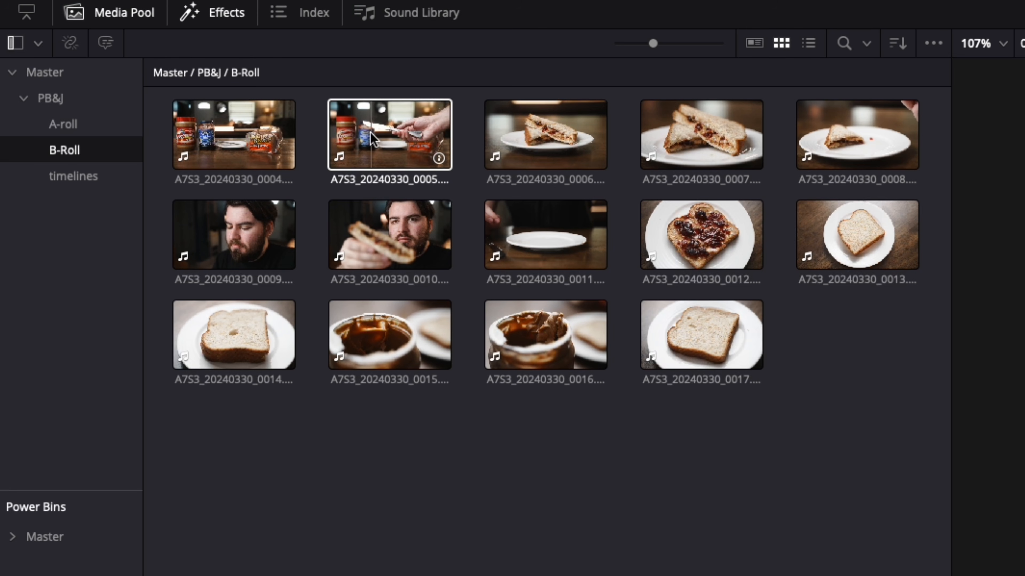
{"action": "double_click", "coordinate": [254, 139]}
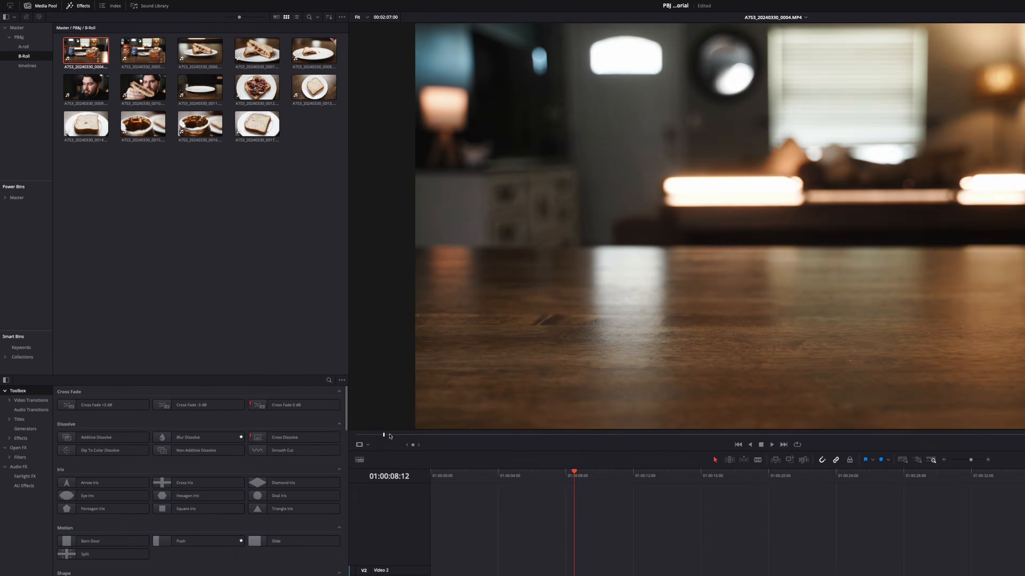
{"action": "left_click_drag", "start_coordinate": [390, 436], "coordinate": [782, 323]}
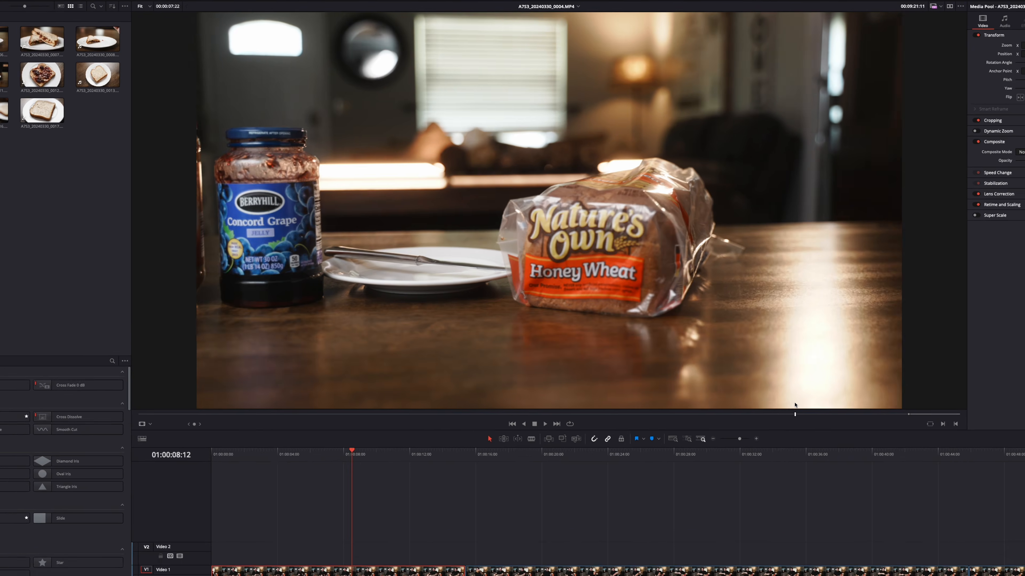
{"action": "left_click_drag", "start_coordinate": [794, 405], "coordinate": [864, 436]}
{"action": "key", "text": "i"}
{"action": "key", "text": "o"}
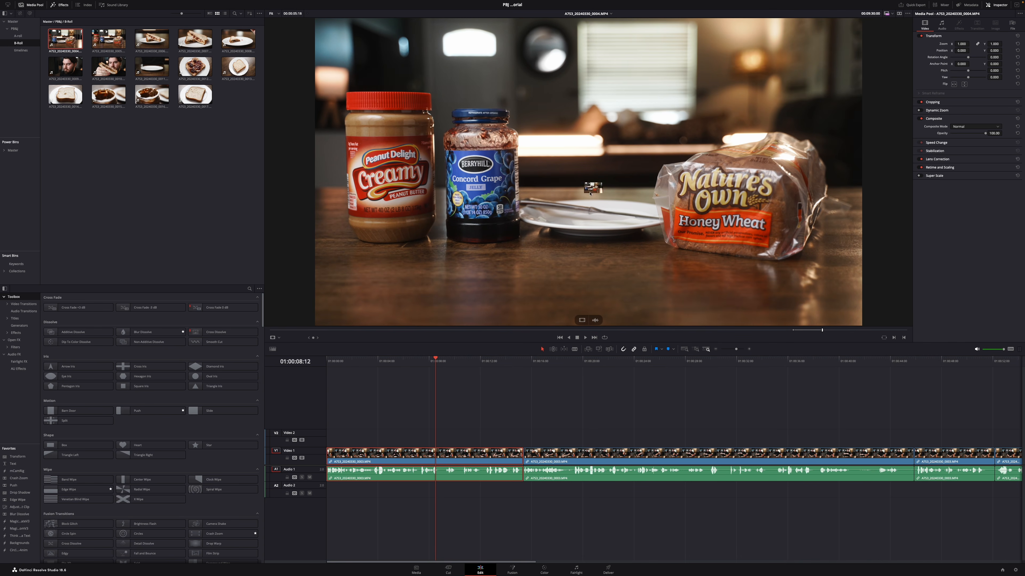
Step: Place only the video of the marked A7S3_20240330_0004.MP4 range on Video 2 above the first A-roll segment, starting at about 01:00:07
{"action": "left_click_drag", "start_coordinate": [430, 437], "coordinate": [431, 437]}
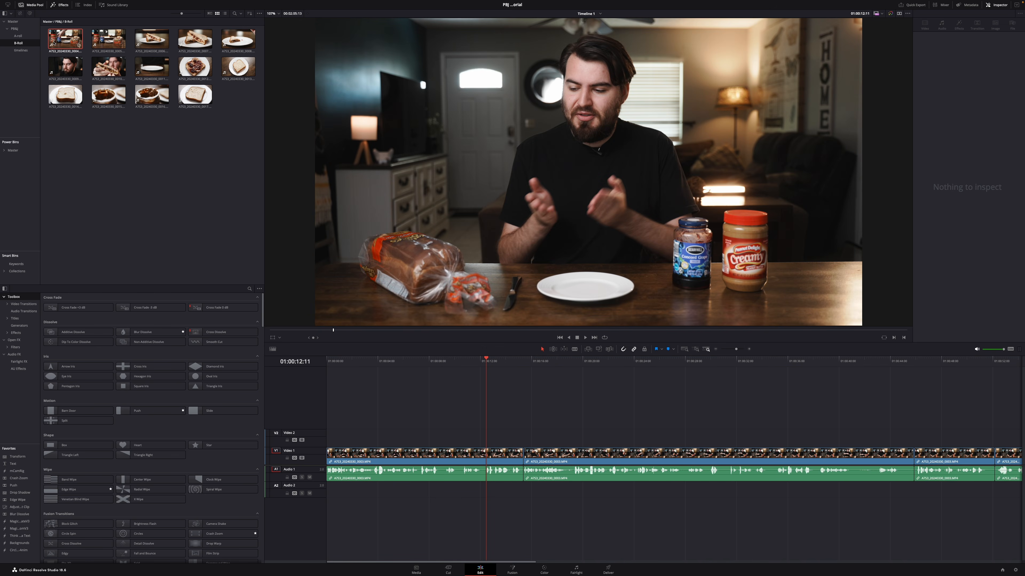
{"action": "left_click", "coordinate": [54, 41]}
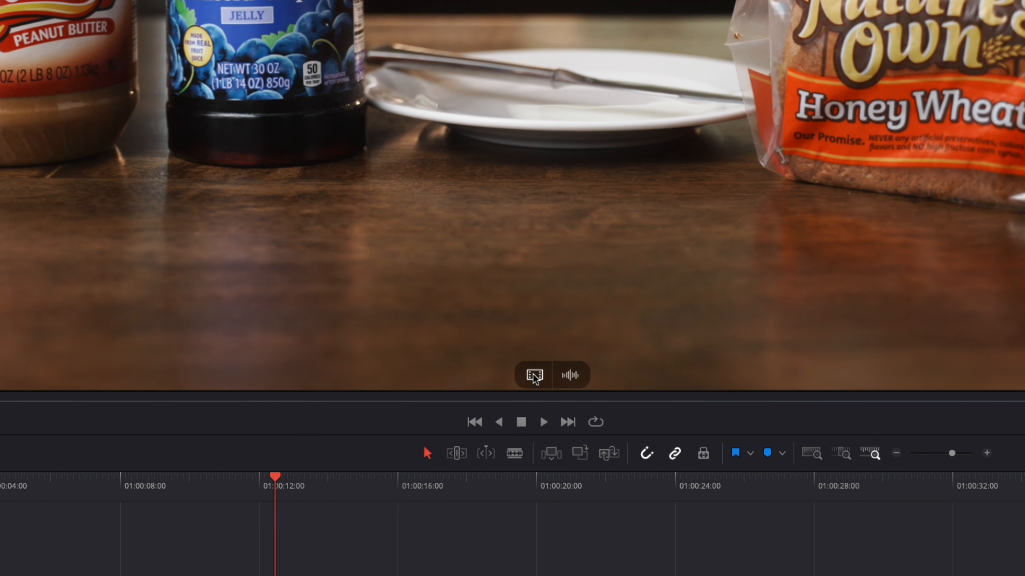
{"action": "left_click_drag", "start_coordinate": [534, 378], "coordinate": [423, 442]}
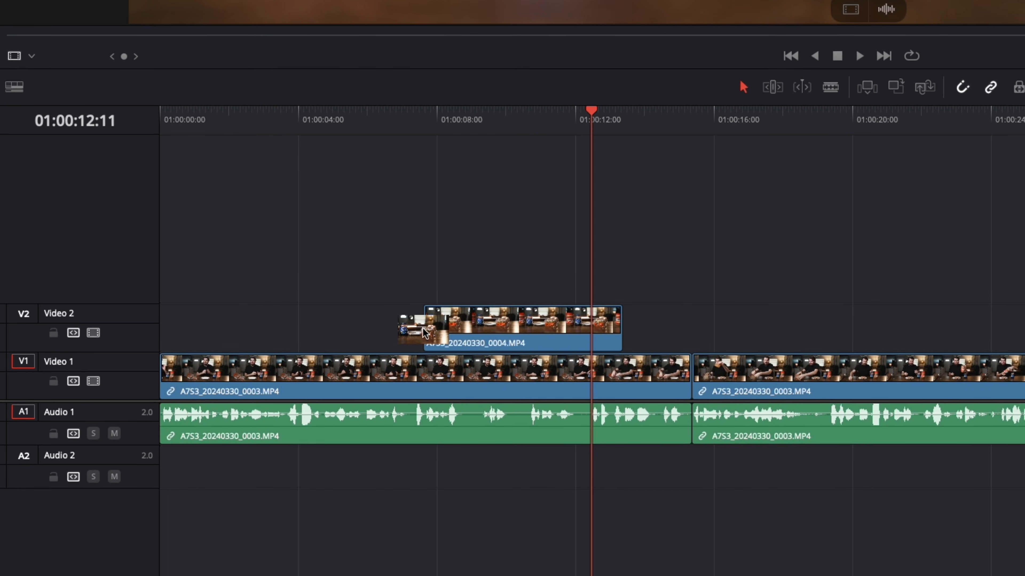
{"action": "left_click_drag", "start_coordinate": [423, 332], "coordinate": [423, 332]}
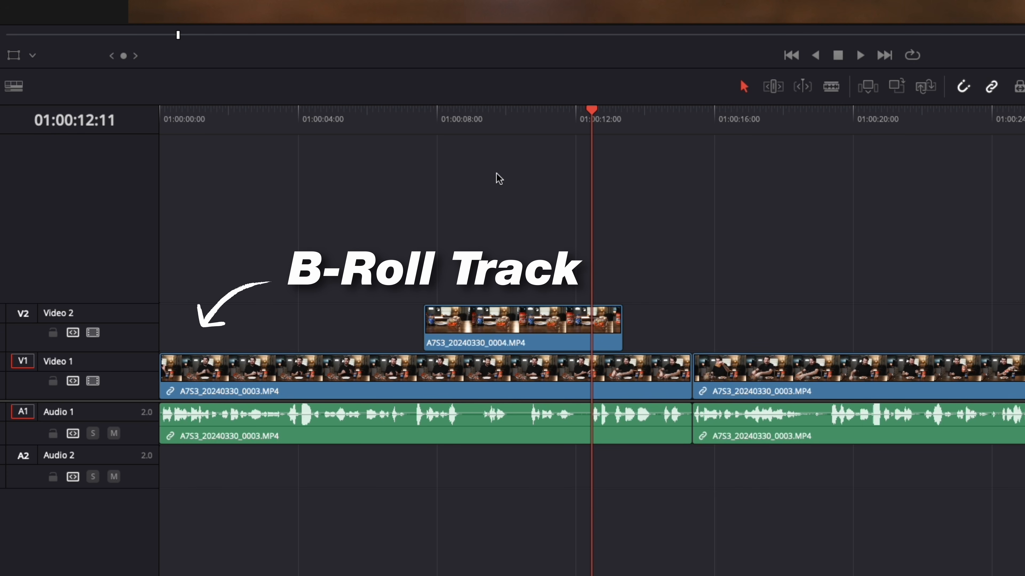
{"action": "mouse_move", "coordinate": [506, 330]}
{"action": "left_mouse_down"}
{"action": "mouse_move", "coordinate": [447, 331]}
{"action": "mouse_move", "coordinate": [529, 333]}
{"action": "mouse_move", "coordinate": [507, 334]}
{"action": "mouse_move", "coordinate": [518, 335]}
{"action": "left_mouse_up"}
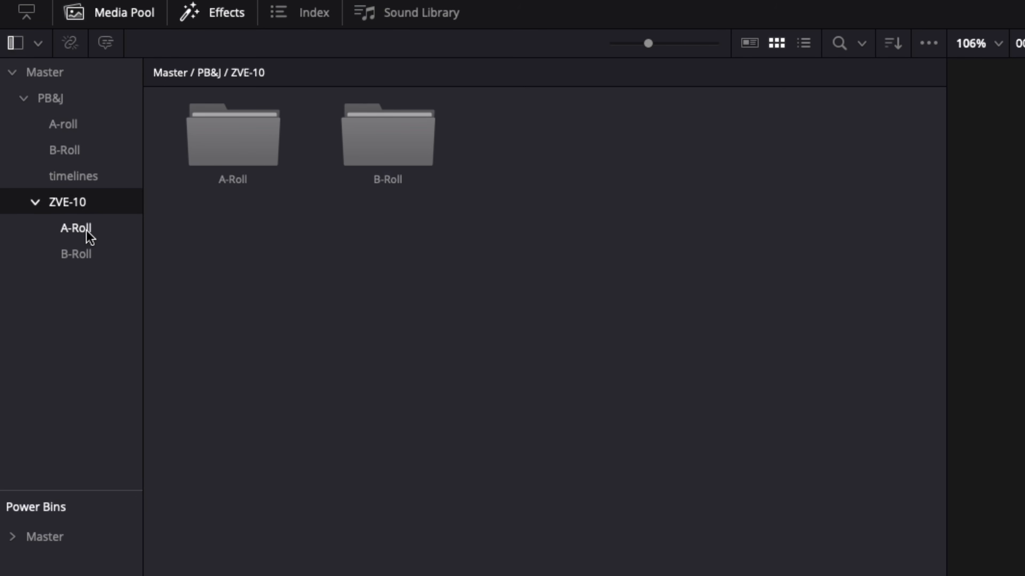
Step: Mark the bread-plating range of ZVE-10_20240330_6989.MP4 from the ZVE-10 A-Roll bin and place only its video on Video 2 at about 01:00:15
{"action": "left_click", "coordinate": [211, 180]}
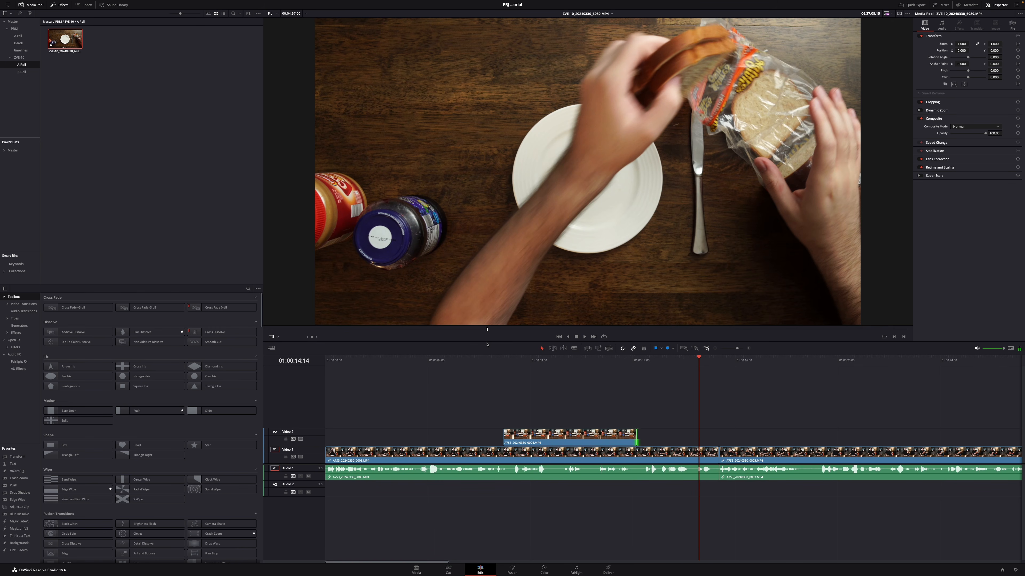
{"action": "key", "text": "i"}
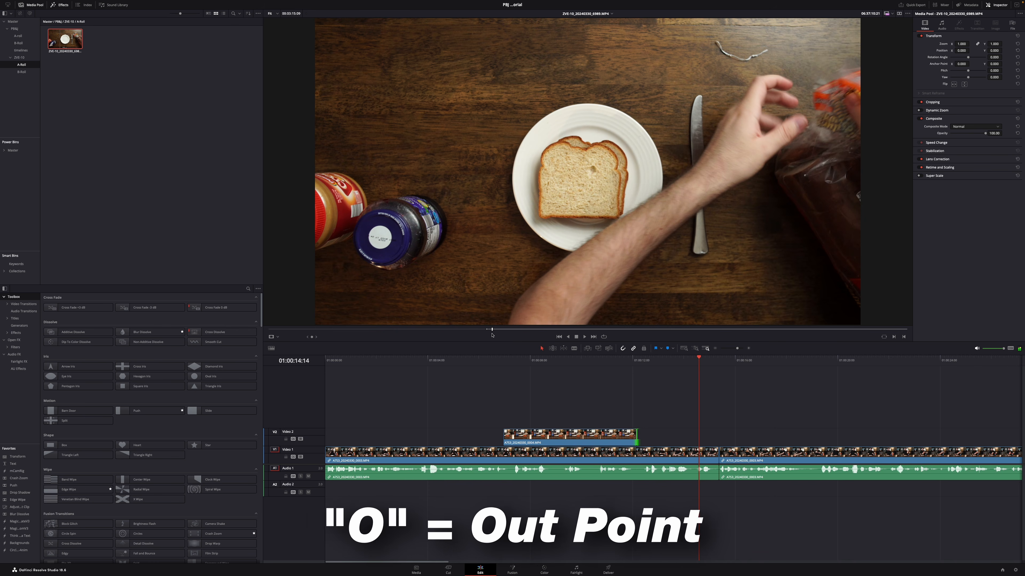
{"action": "left_click_drag", "start_coordinate": [580, 321], "coordinate": [718, 439]}
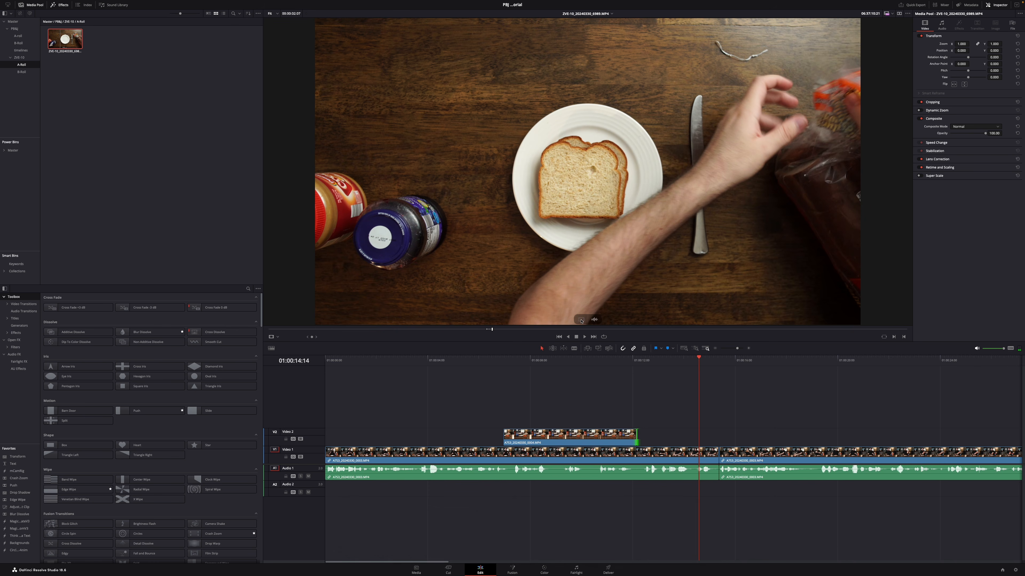
{"action": "left_click_drag", "start_coordinate": [624, 358], "coordinate": [624, 358]}
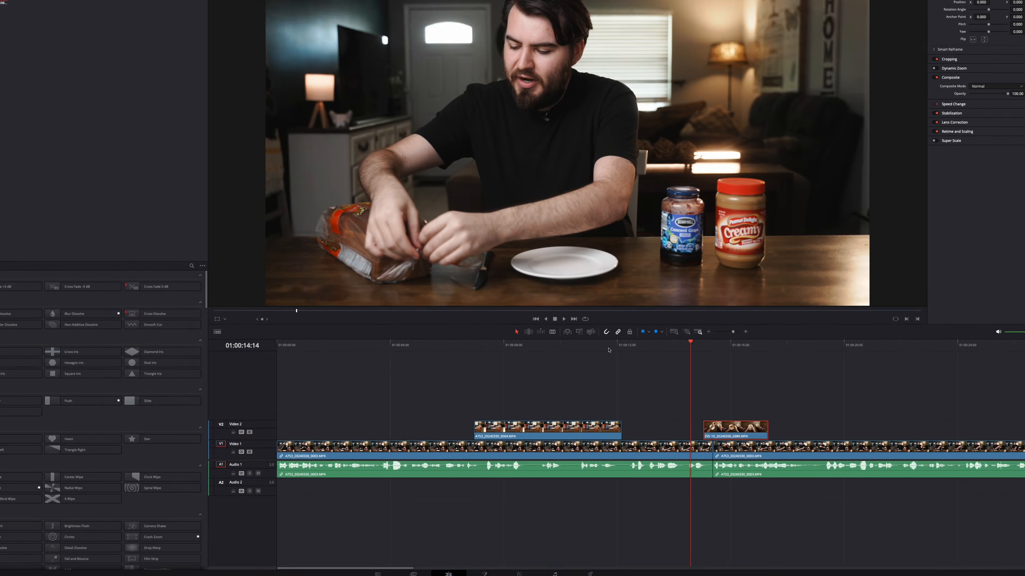
{"action": "left_click", "coordinate": [620, 345]}
{"action": "key", "text": "space"}
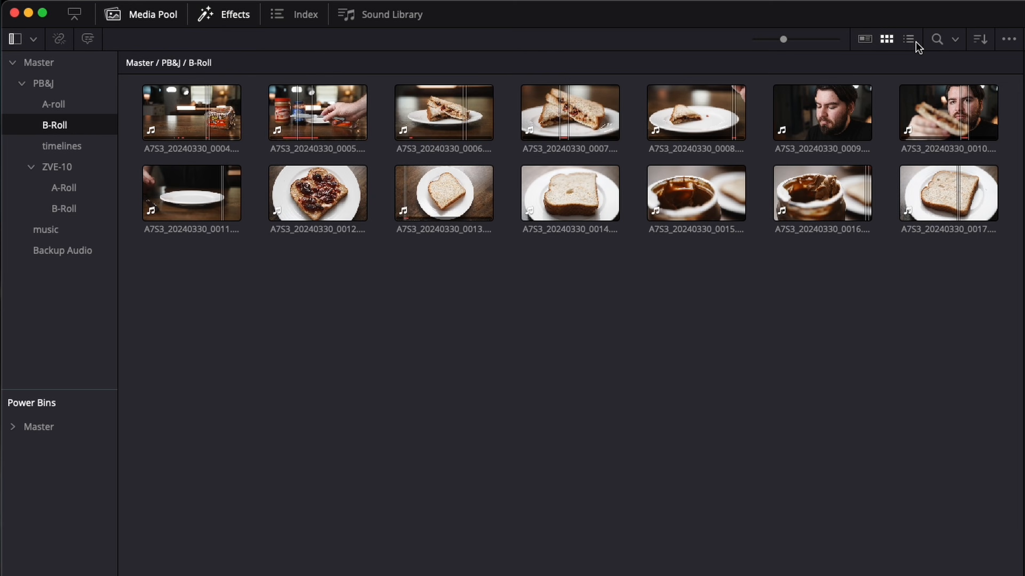
Step: Mark the jelly-spreading range of A7S3_20240330_0017.MP4 from the B-Roll bin and place only its video on Video 2 at about 01:00:23
{"action": "left_click", "coordinate": [908, 40]}
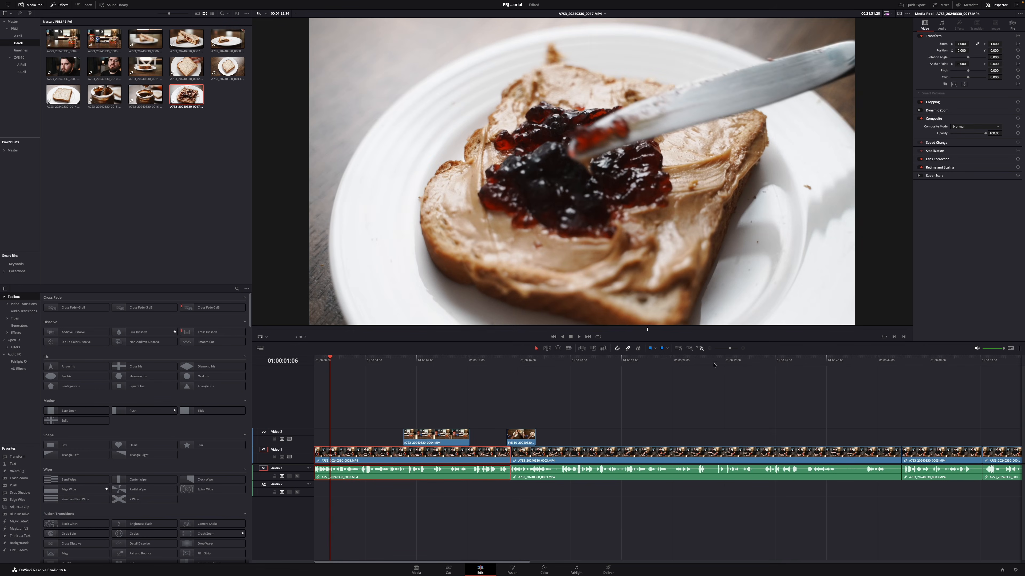
{"action": "mouse_move", "coordinate": [639, 330]}
{"action": "left_mouse_down"}
{"action": "mouse_move", "coordinate": [621, 333]}
{"action": "mouse_move", "coordinate": [653, 333]}
{"action": "left_mouse_up"}
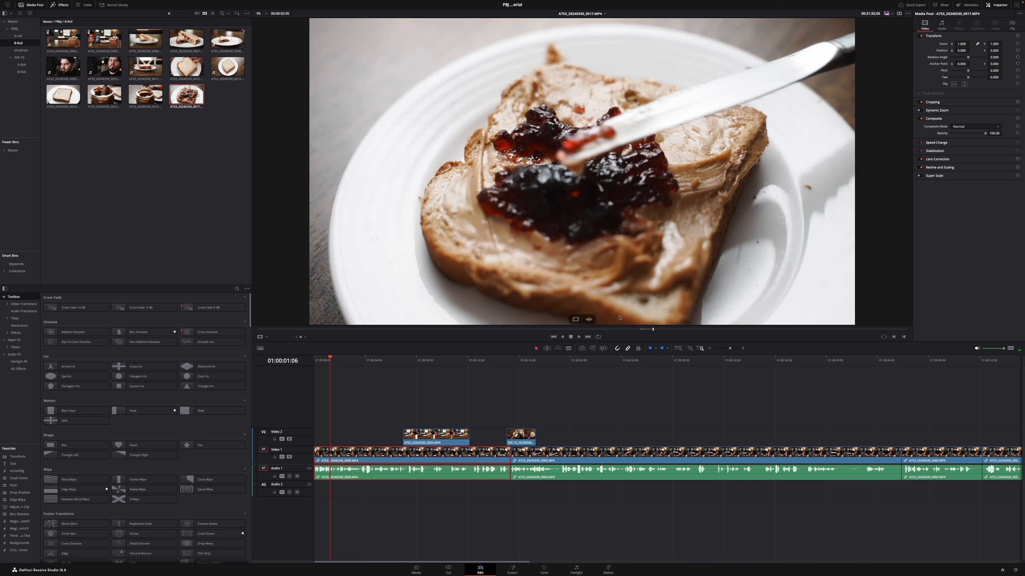
{"action": "left_click_drag", "start_coordinate": [575, 319], "coordinate": [600, 403]}
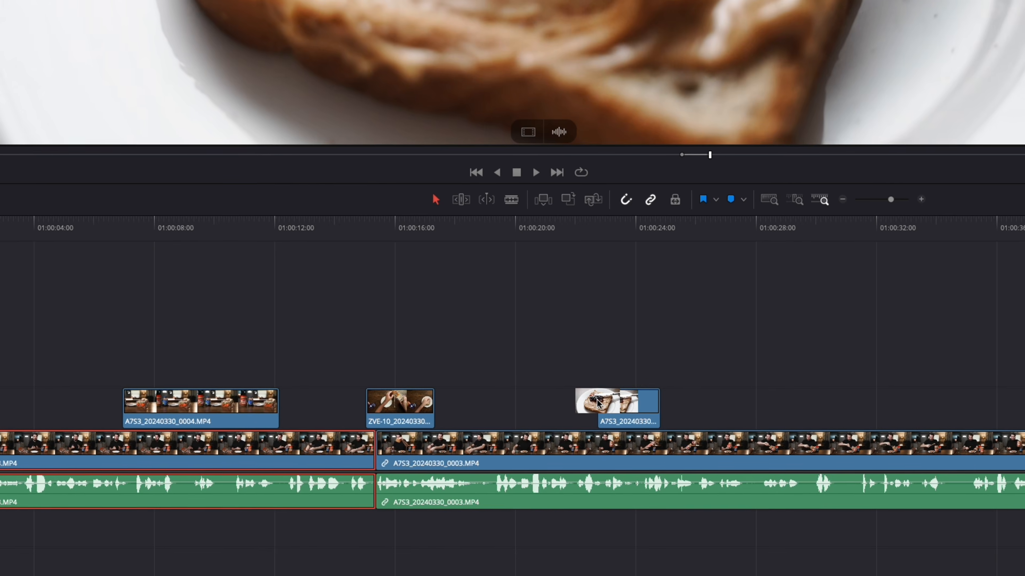
{"action": "left_click", "coordinate": [620, 237]}
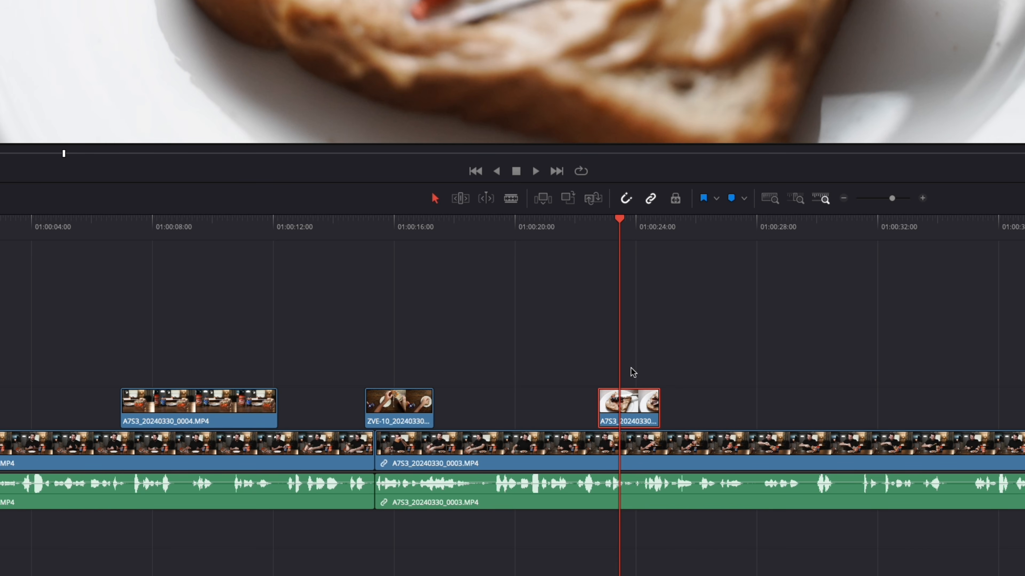
Step: Slow the jelly-spreading clip on Video 2 to 40% speed, play it back and extend its end over the A-roll
{"action": "right_click", "coordinate": [635, 412]}
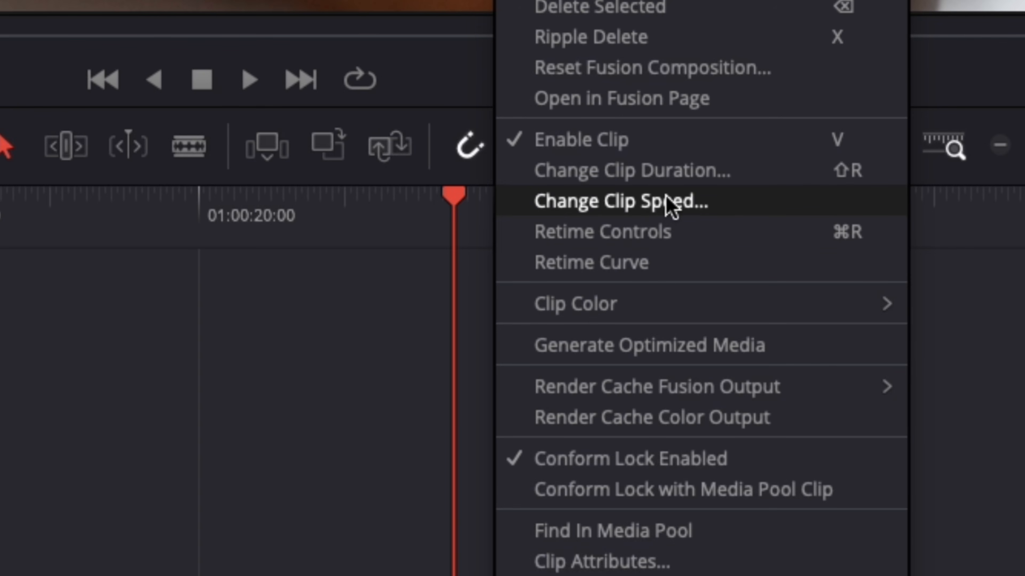
{"action": "left_click", "coordinate": [671, 204]}
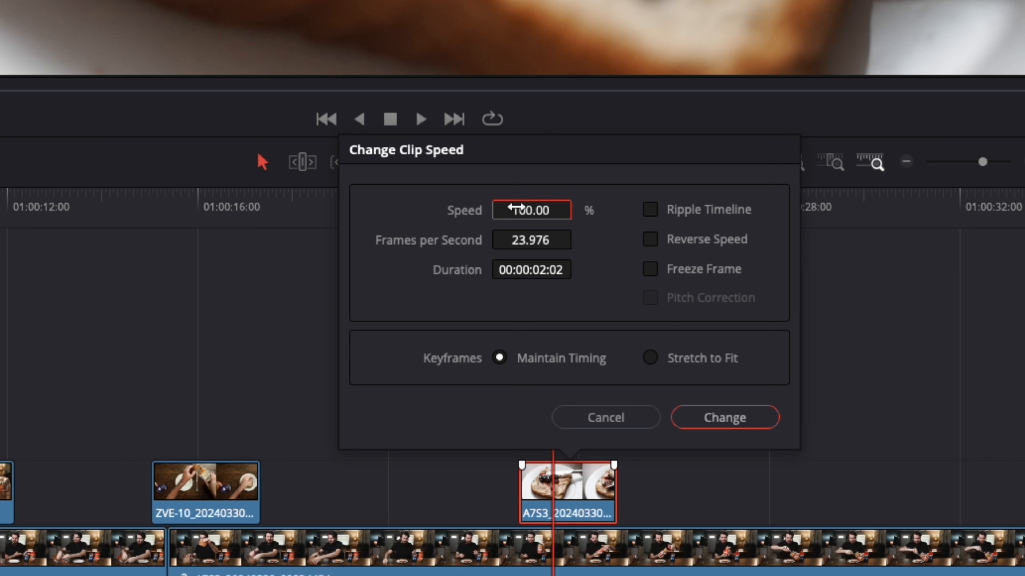
{"action": "left_click", "coordinate": [536, 214]}
{"action": "type", "text": "40"}
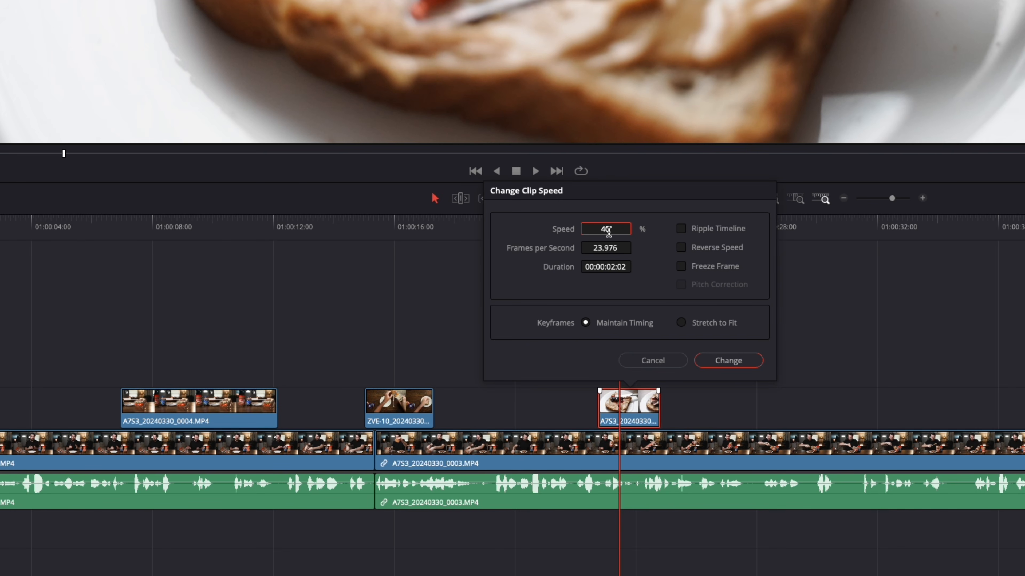
{"action": "key", "text": "Return"}
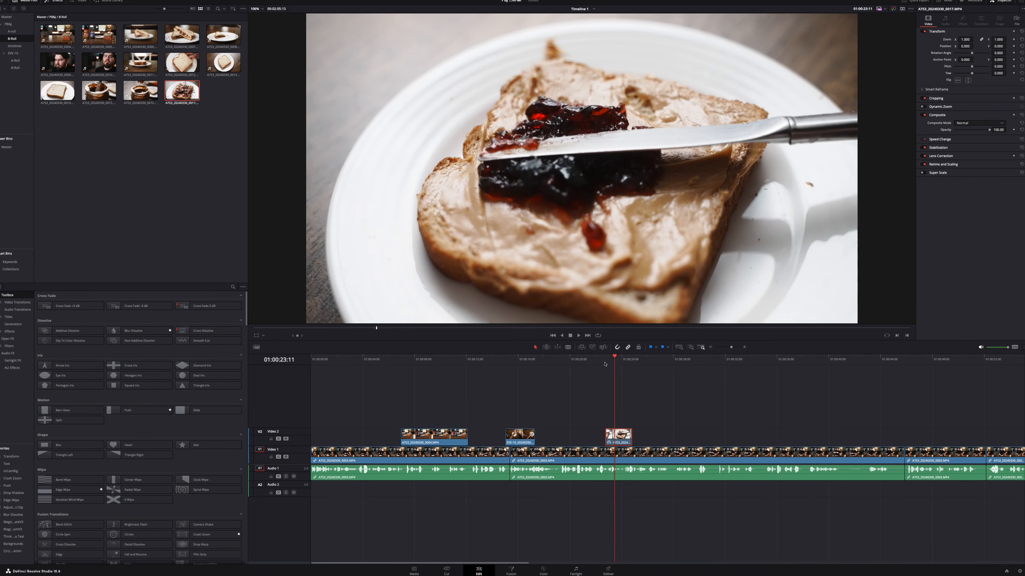
{"action": "left_click", "coordinate": [605, 362]}
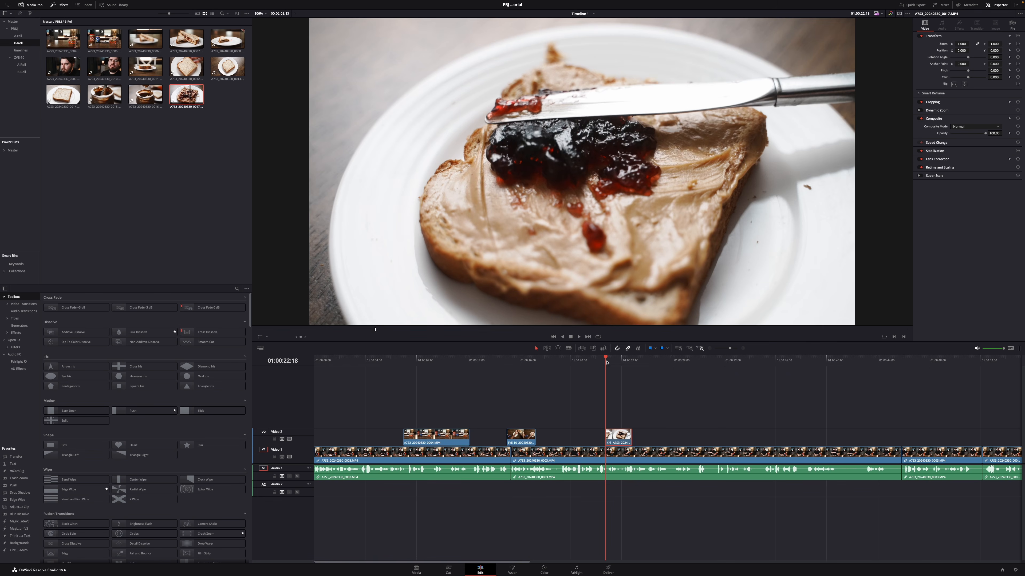
{"action": "key", "text": "space"}
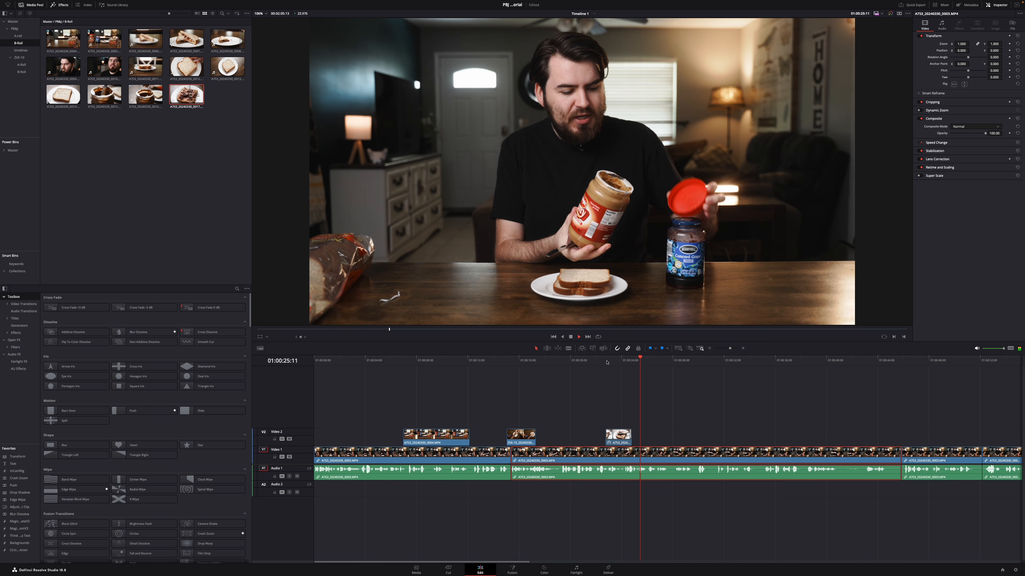
{"action": "left_click_drag", "start_coordinate": [629, 439], "coordinate": [645, 439]}
Step: Mark the finished-sandwich range of A7S3_20240330_0006.MP4 and place only its video on Video 2 near the timeline's start, at about 01:00:01
{"action": "key", "text": "Up"}
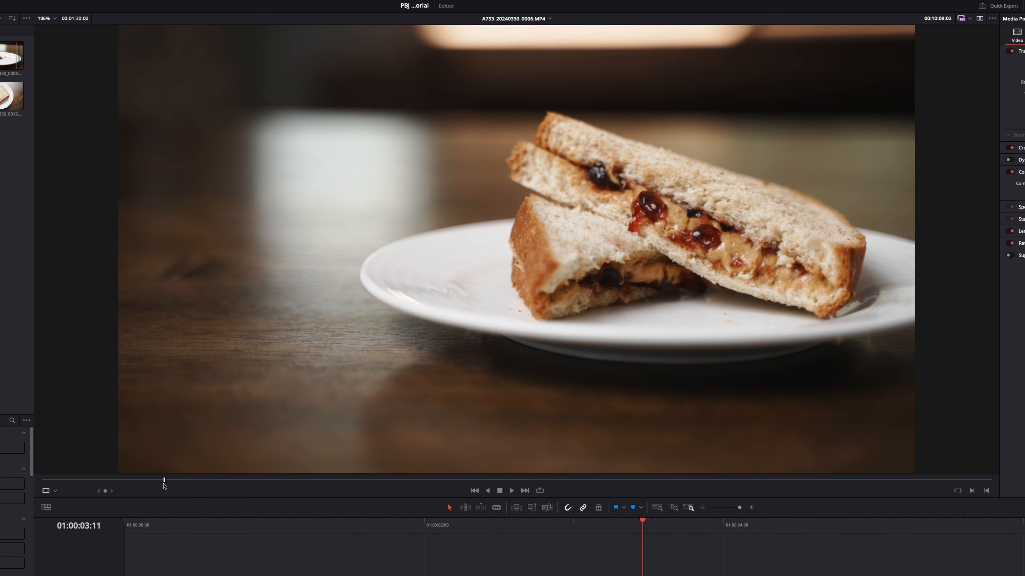
{"action": "left_click_drag", "start_coordinate": [164, 485], "coordinate": [216, 480]}
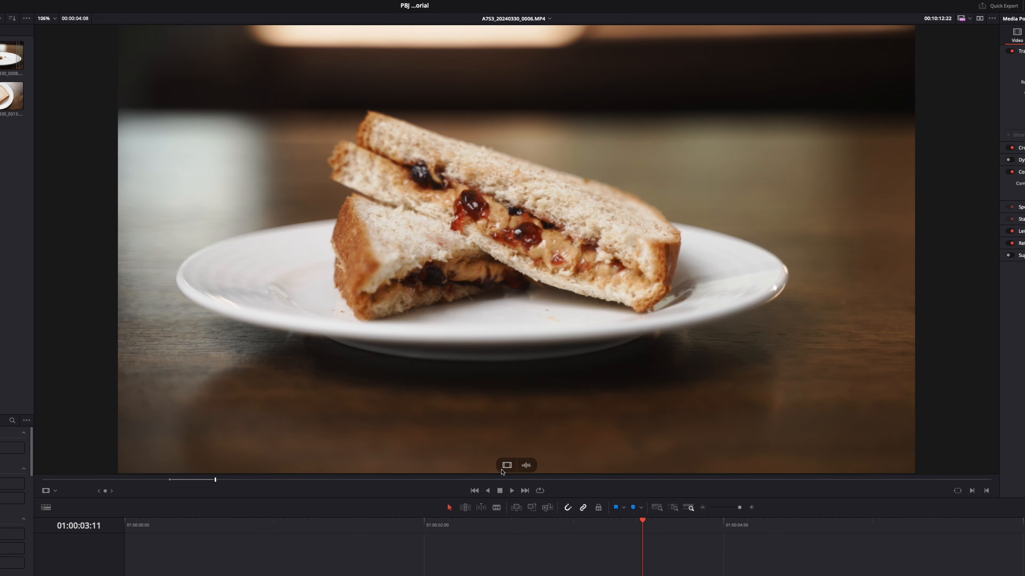
{"action": "left_click_drag", "start_coordinate": [502, 471], "coordinate": [412, 433]}
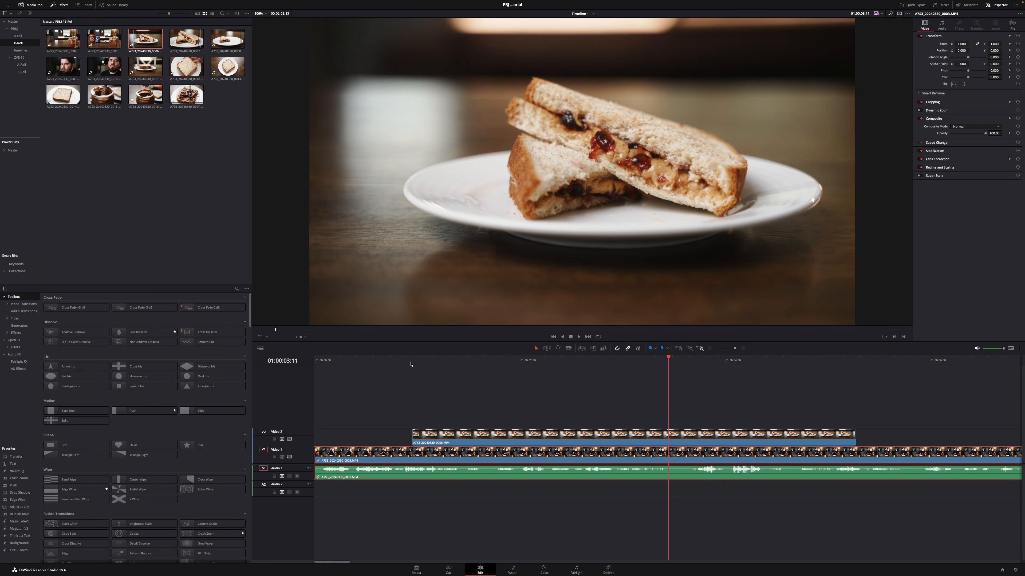
Step: Play the intro and trim the sandwich clip on Video 2 to start slightly after 01:00:01 and end at 01:00:03:16
{"action": "left_click", "coordinate": [395, 364]}
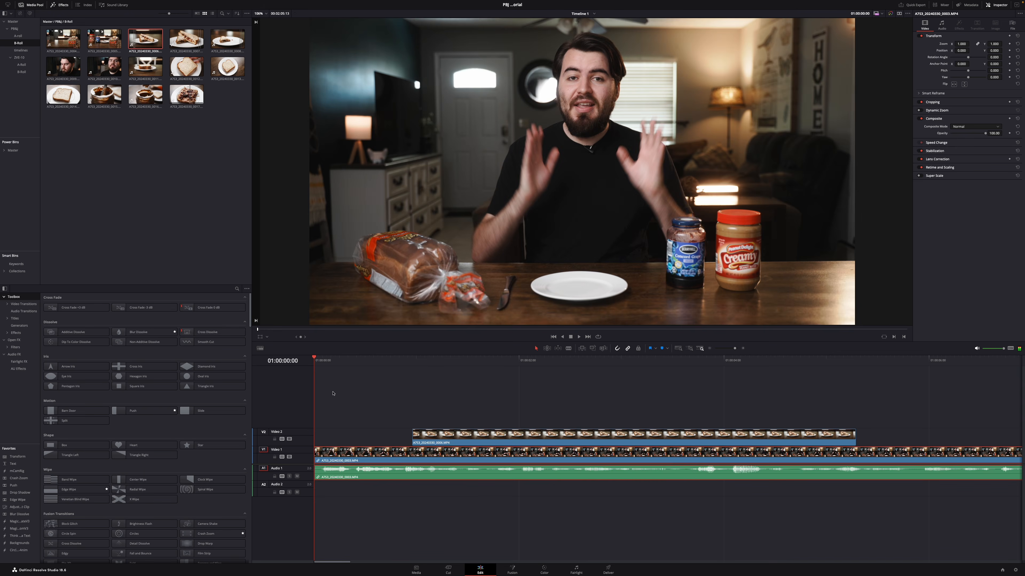
{"action": "left_click", "coordinate": [402, 413]}
{"action": "key", "text": "space"}
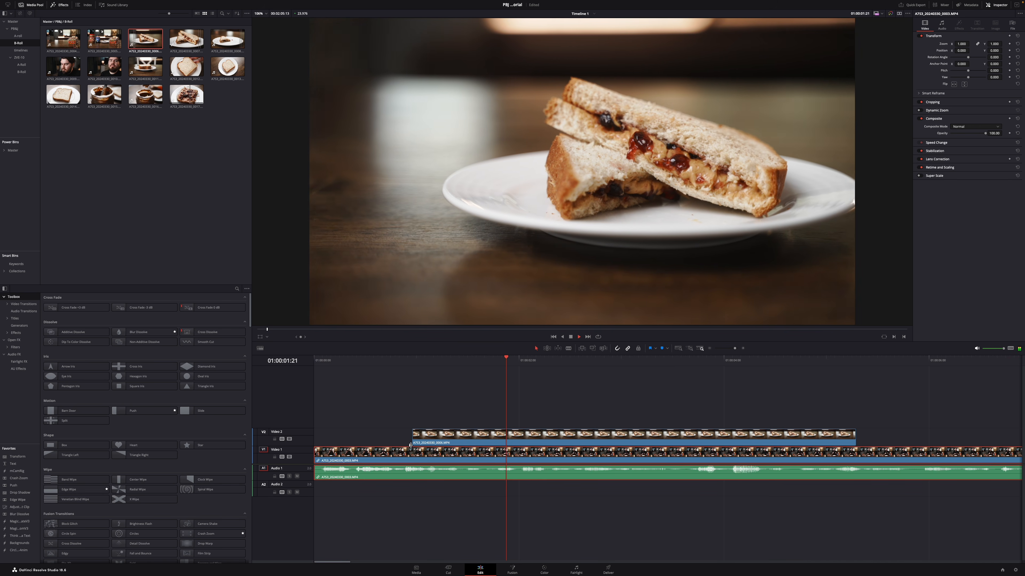
{"action": "left_click_drag", "start_coordinate": [420, 438], "coordinate": [440, 438]}
{"action": "key", "text": "space"}
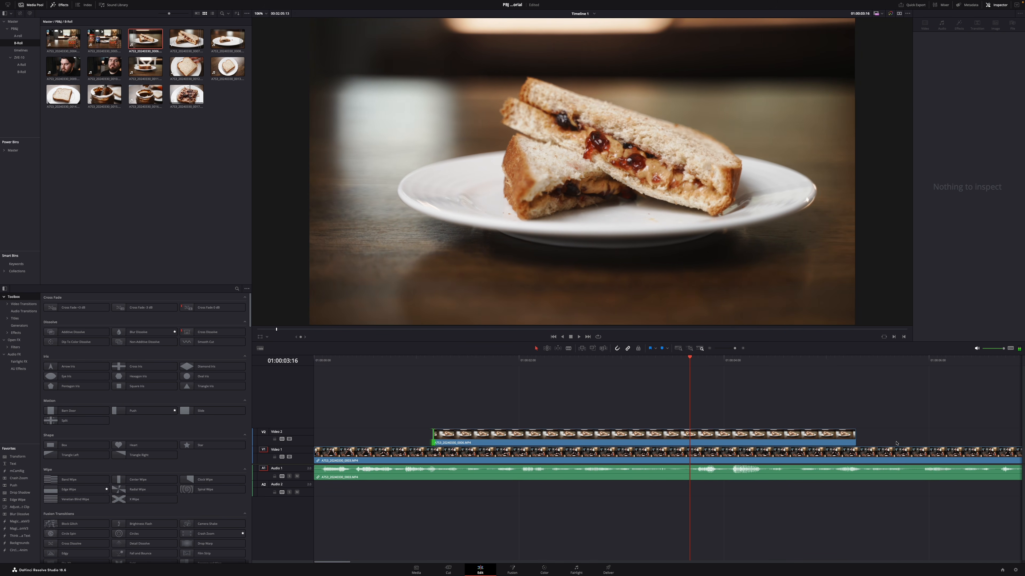
{"action": "left_click_drag", "start_coordinate": [854, 435], "coordinate": [689, 434]}
{"action": "left_click_drag", "start_coordinate": [622, 368], "coordinate": [304, 409]}
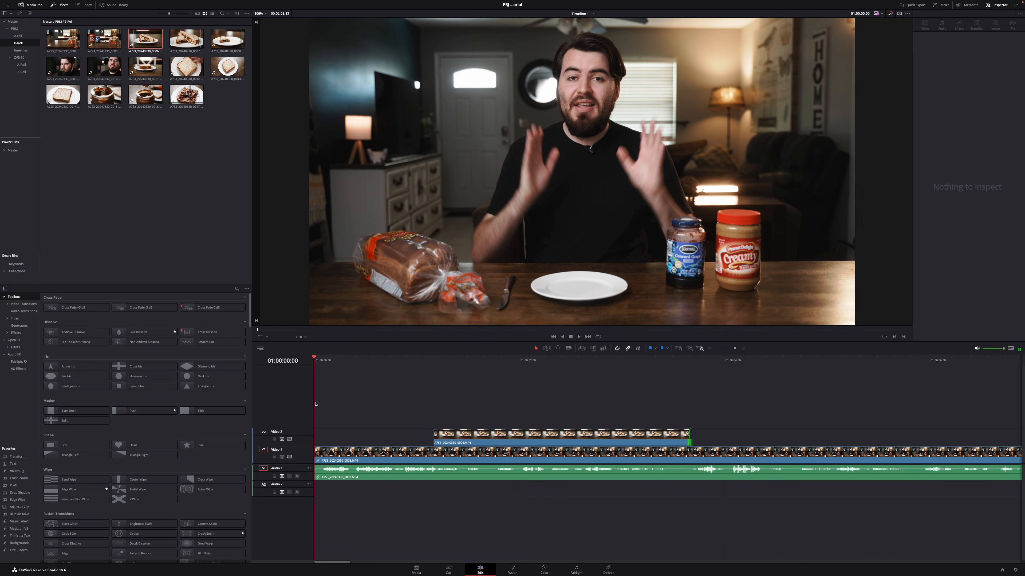
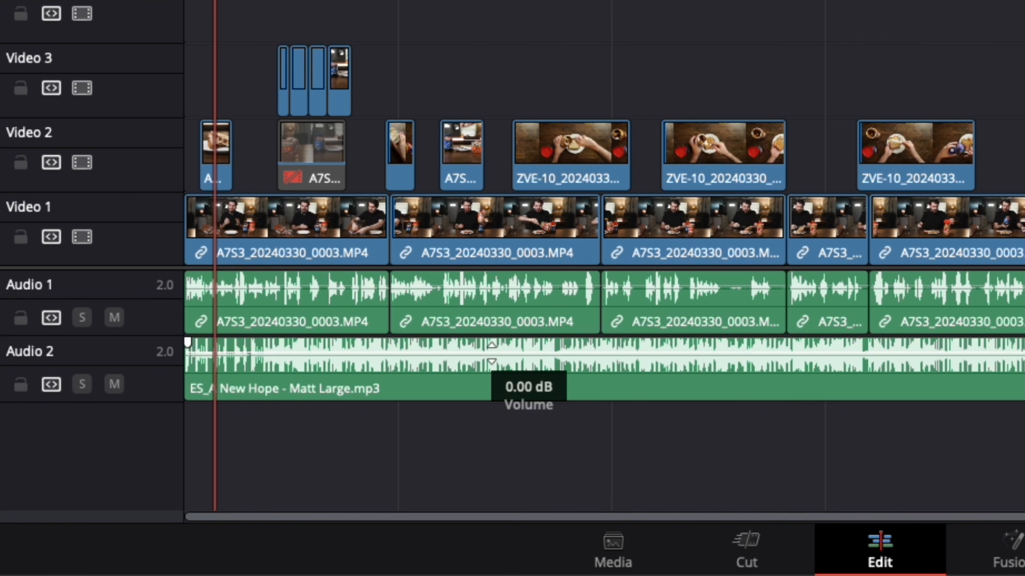
Step: Lower the volume of the ES_A New Hope music clip on Audio 2 to about -31 dB
{"action": "left_click_drag", "start_coordinate": [491, 354], "coordinate": [490, 365]}
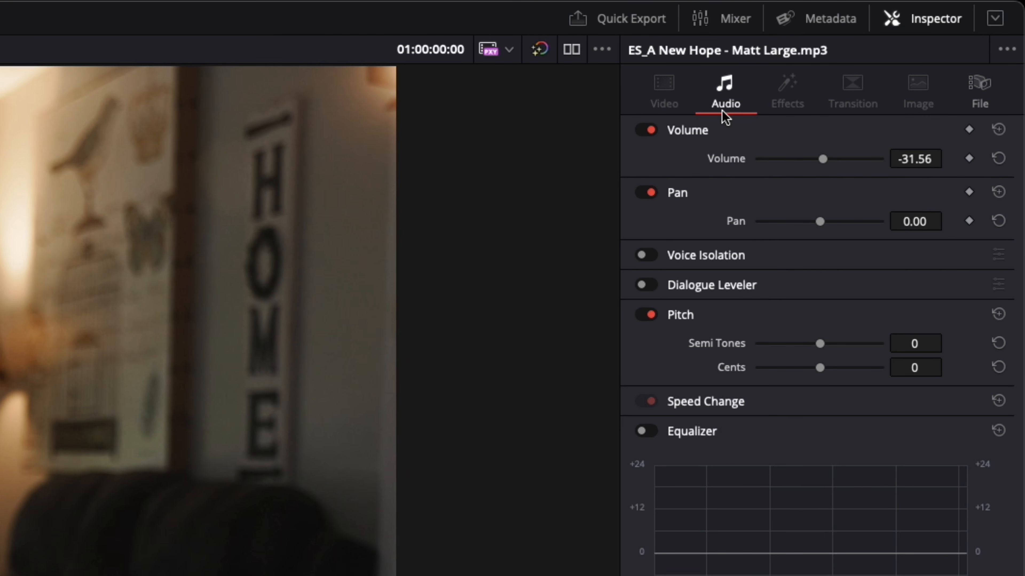
{"action": "left_click_drag", "start_coordinate": [821, 160], "coordinate": [821, 159]}
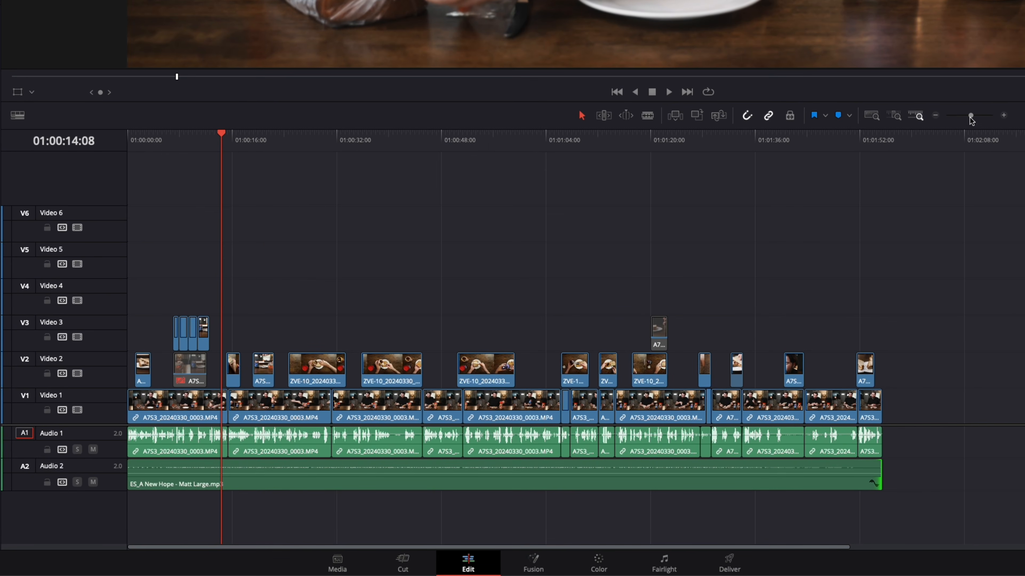
Step: Enlarge the Audio 2 track and keyframe the music to ramp down from about -24 dB at 01:00:06:14 to the lower level at 01:00:12:13
{"action": "left_click_drag", "start_coordinate": [971, 121], "coordinate": [982, 124]}
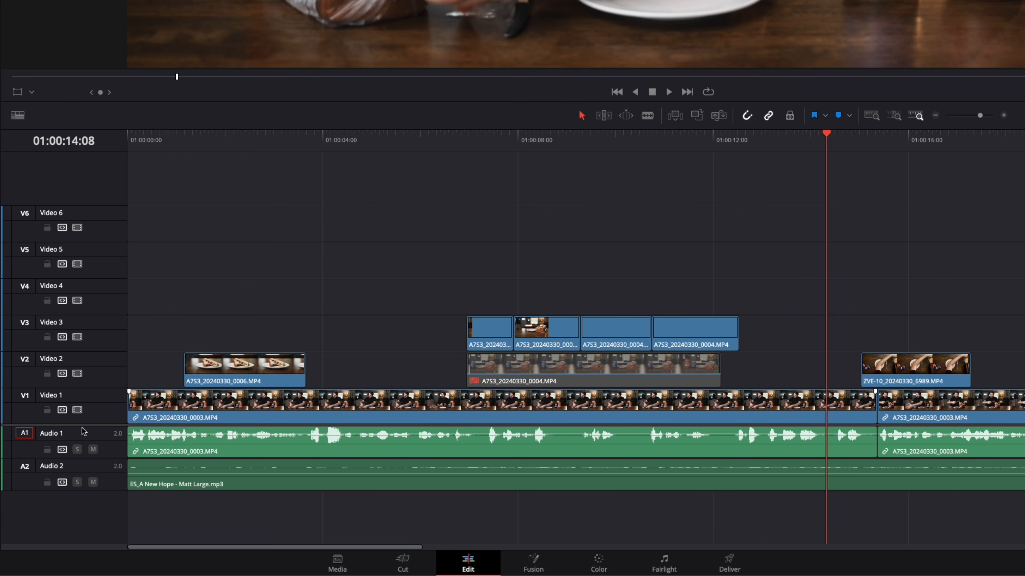
{"action": "scroll", "coordinate": [100, 424], "scroll_direction": "down", "scroll_amount": 5}
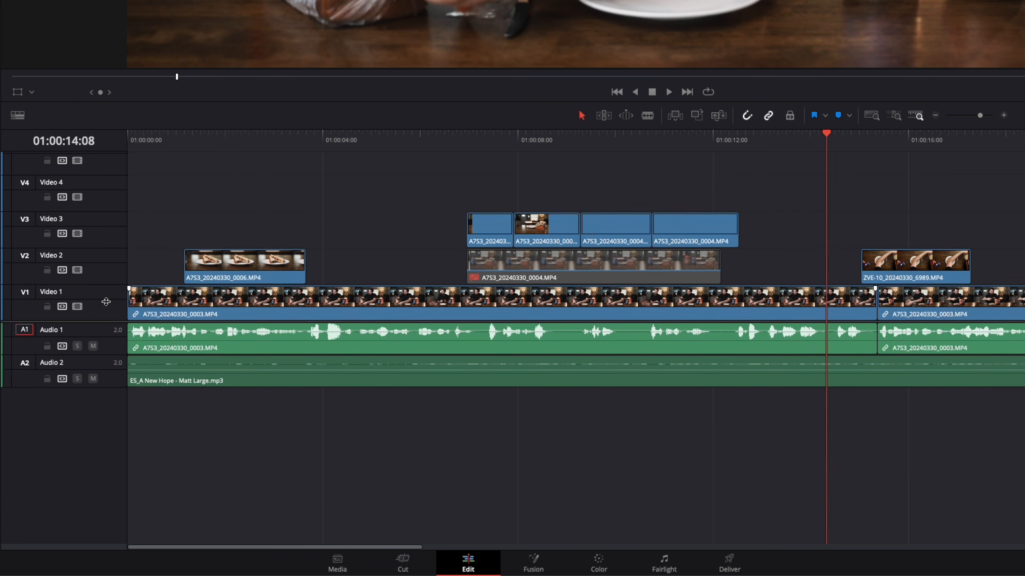
{"action": "left_click_drag", "start_coordinate": [110, 370], "coordinate": [108, 475]}
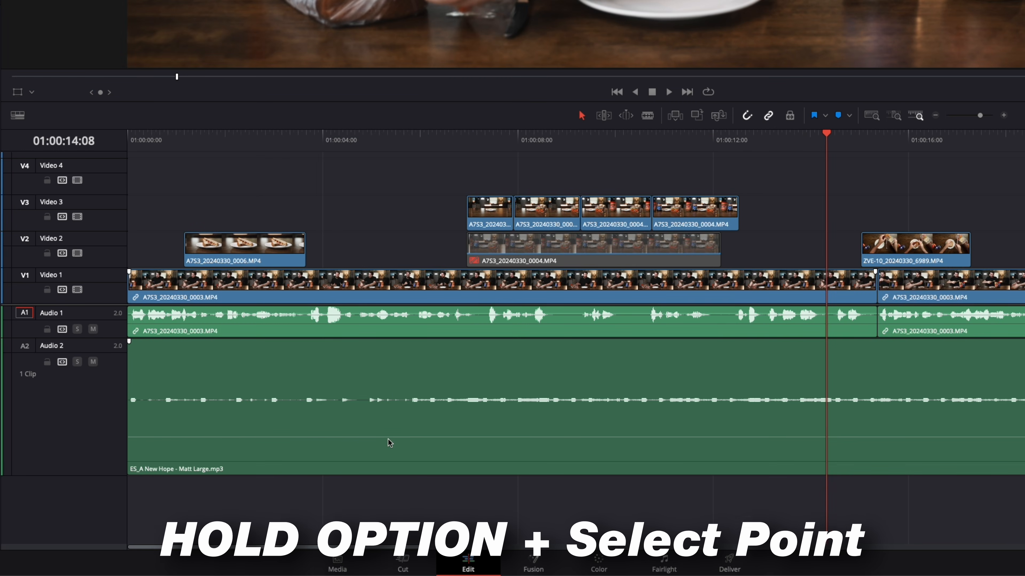
{"action": "left_click_drag", "start_coordinate": [236, 147], "coordinate": [133, 173]}
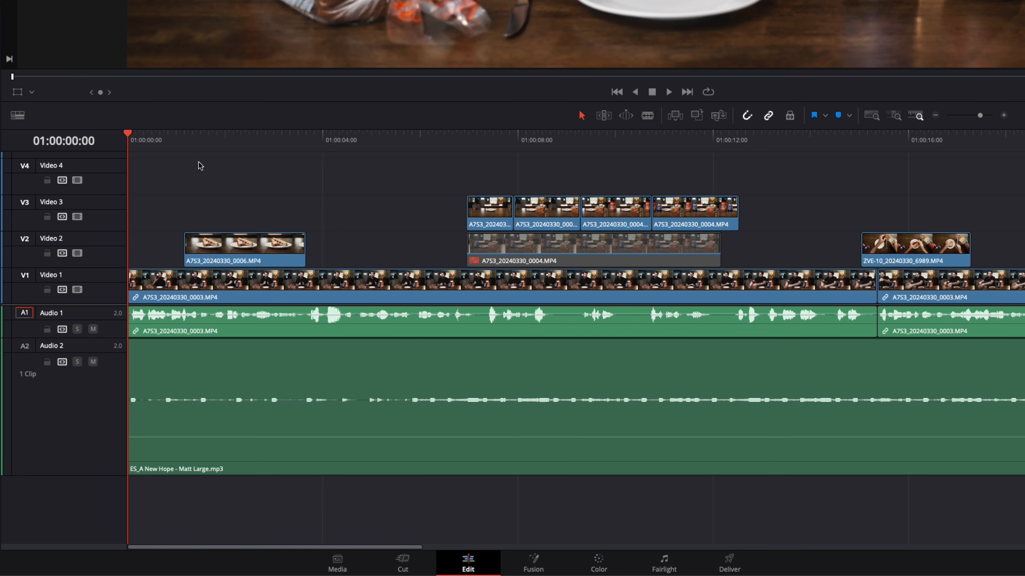
{"action": "left_click_drag", "start_coordinate": [711, 147], "coordinate": [732, 147]}
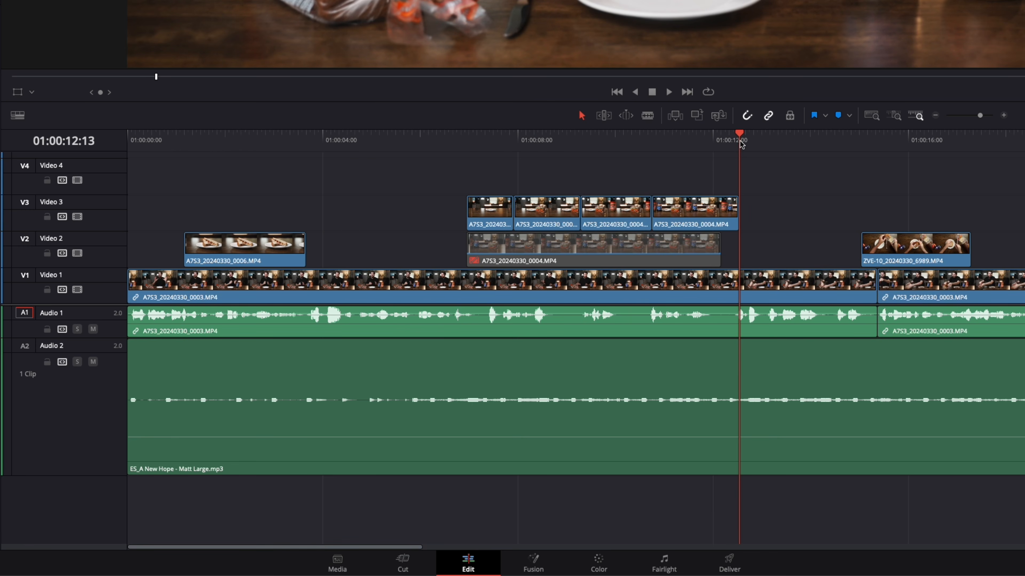
{"action": "left_click", "coordinate": [741, 437], "text": "alt"}
{"action": "left_click_drag", "start_coordinate": [331, 437], "coordinate": [333, 428]}
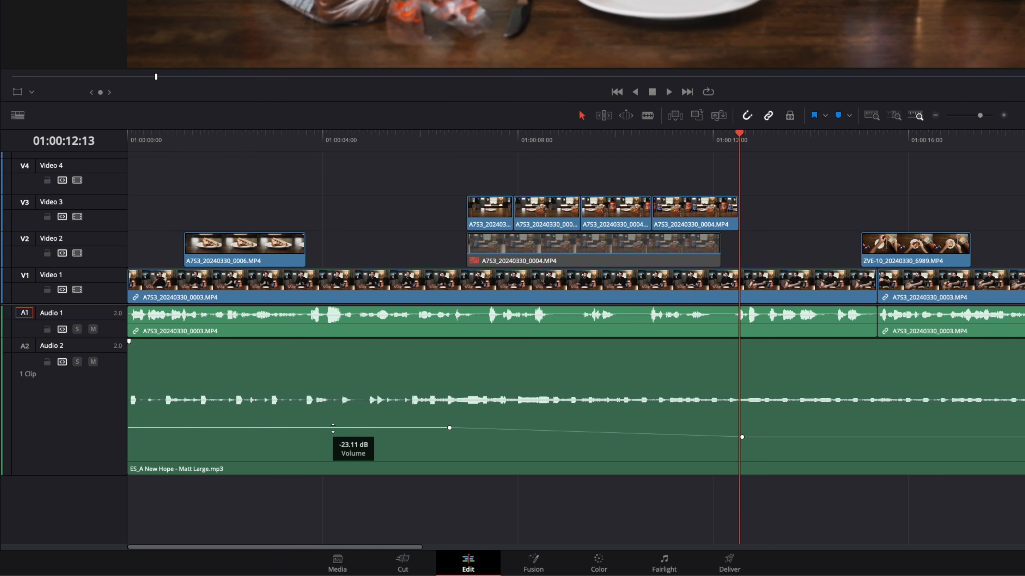
{"action": "left_click_drag", "start_coordinate": [333, 427], "coordinate": [333, 428]}
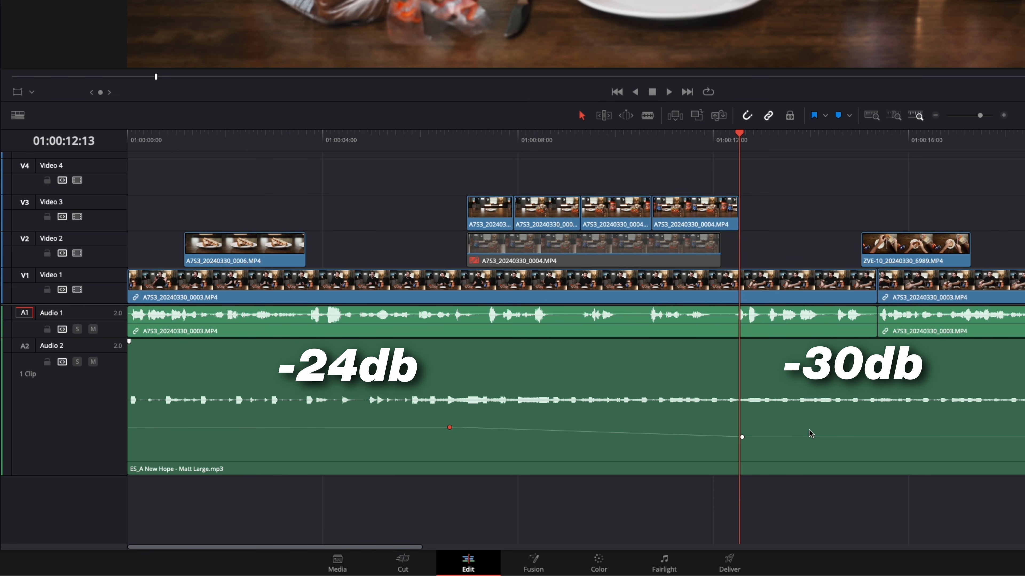
Step: Play the intro, move the music's second volume keyframe to 01:00:13:18 at about -33 dB, and reduce the Audio 2 track height
{"action": "key", "text": "Home"}
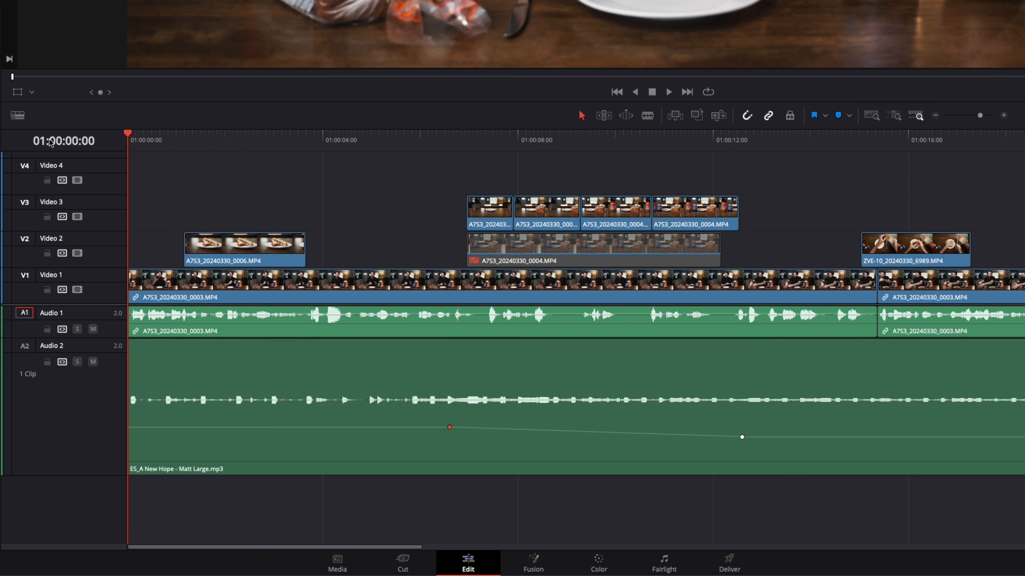
{"action": "key", "text": "space"}
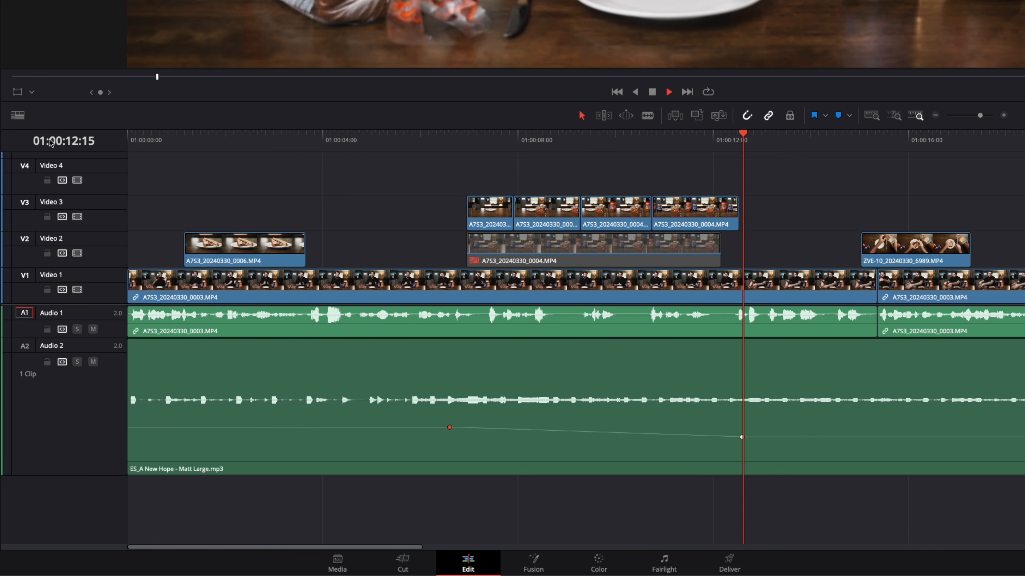
{"action": "key", "text": "space"}
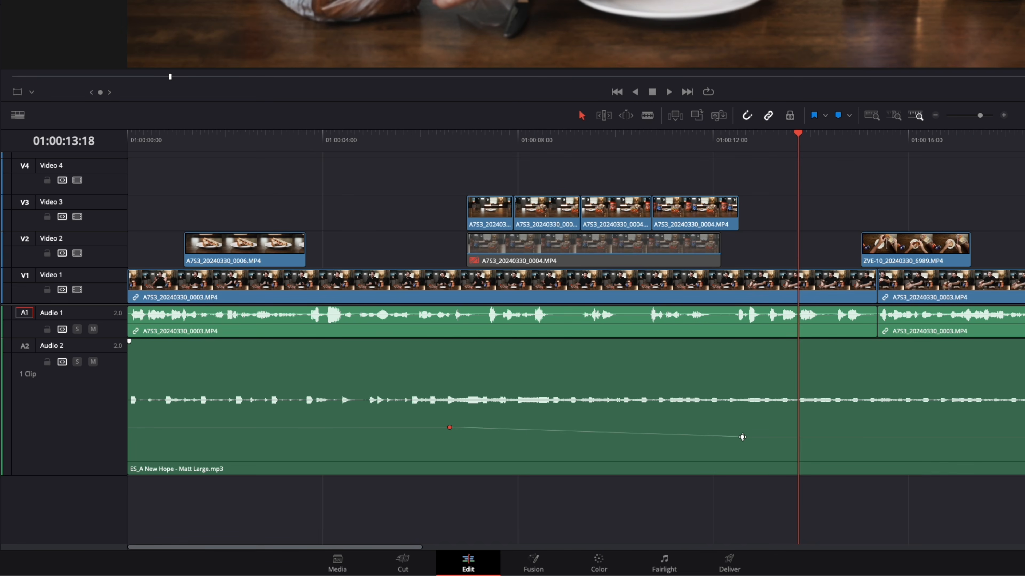
{"action": "left_click", "coordinate": [742, 437]}
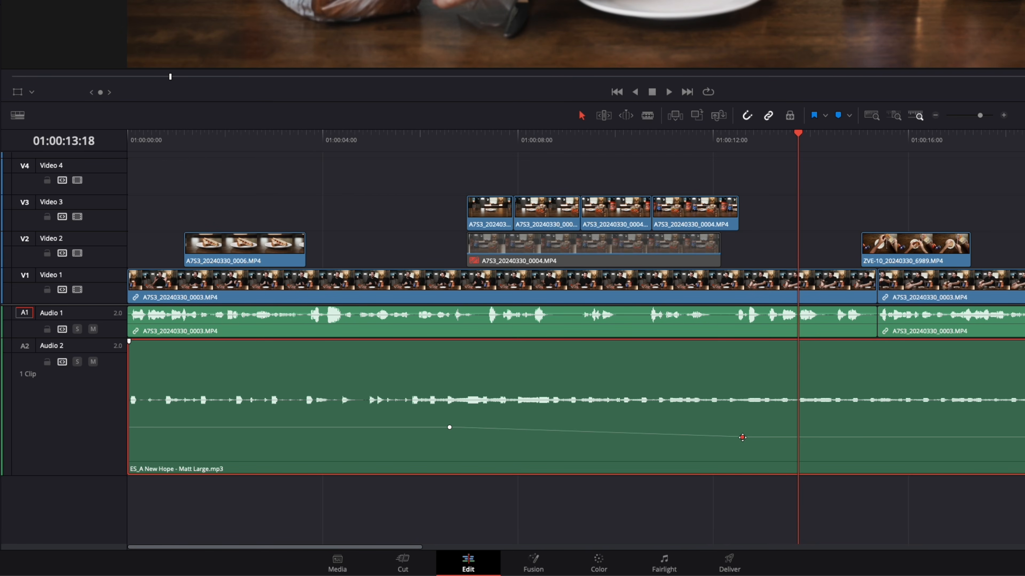
{"action": "left_click_drag", "start_coordinate": [741, 437], "coordinate": [790, 435]}
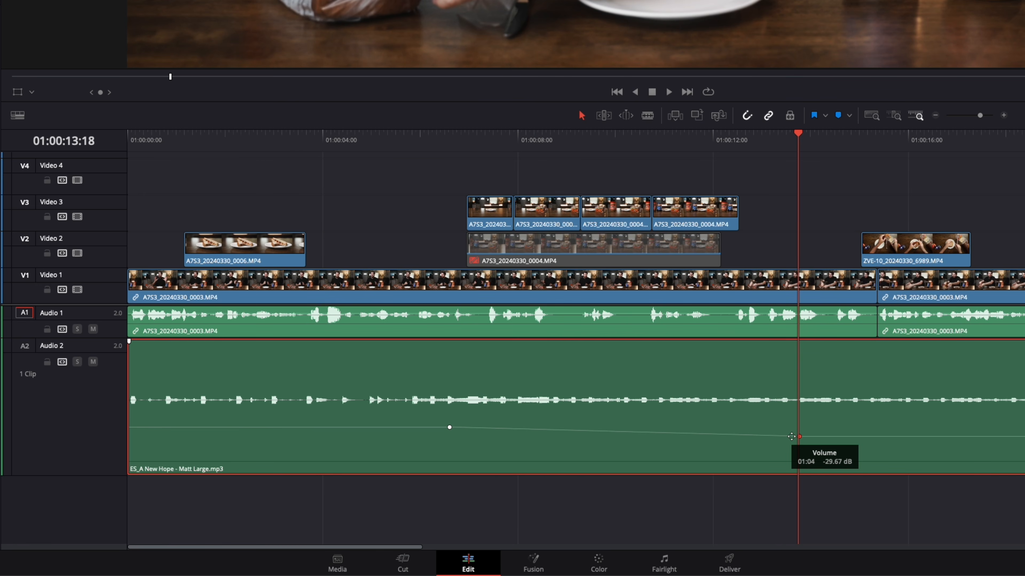
{"action": "left_click_drag", "start_coordinate": [791, 437], "coordinate": [792, 438]}
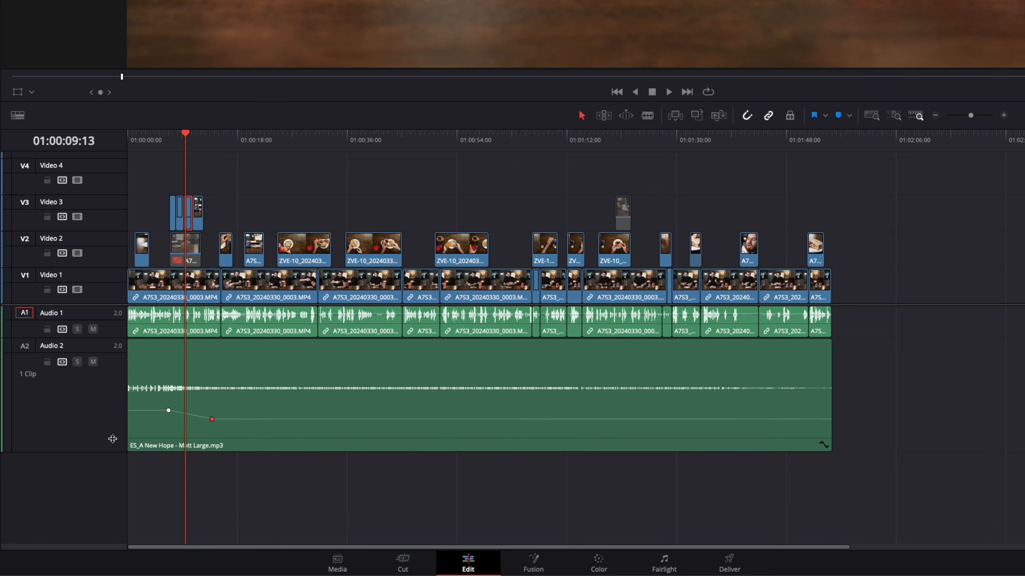
{"action": "left_click_drag", "start_coordinate": [114, 446], "coordinate": [114, 365]}
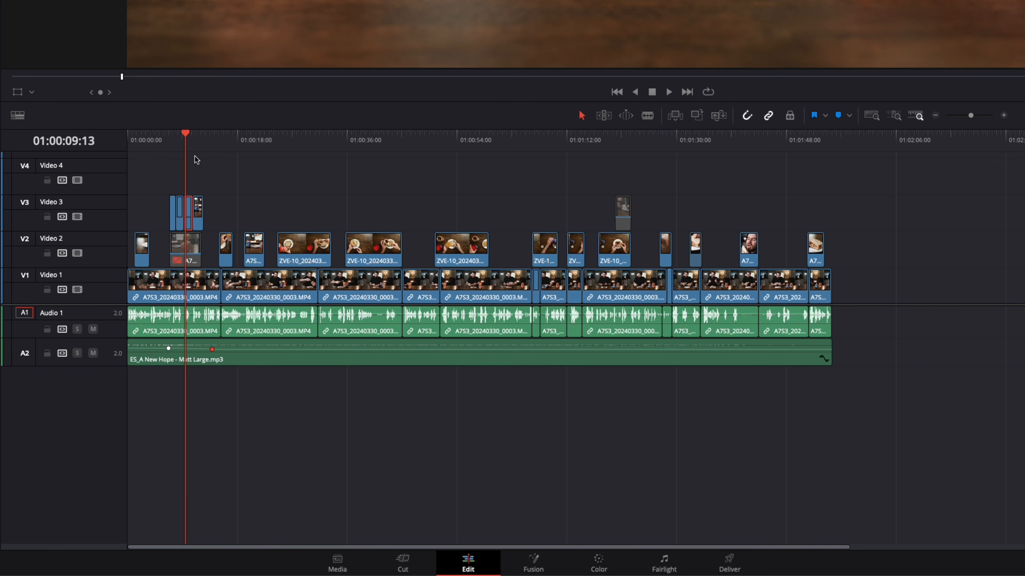
Step: Add a fade-in of about two seconds at the start of the music clip and a fade-out at its end
{"action": "key", "text": "Home"}
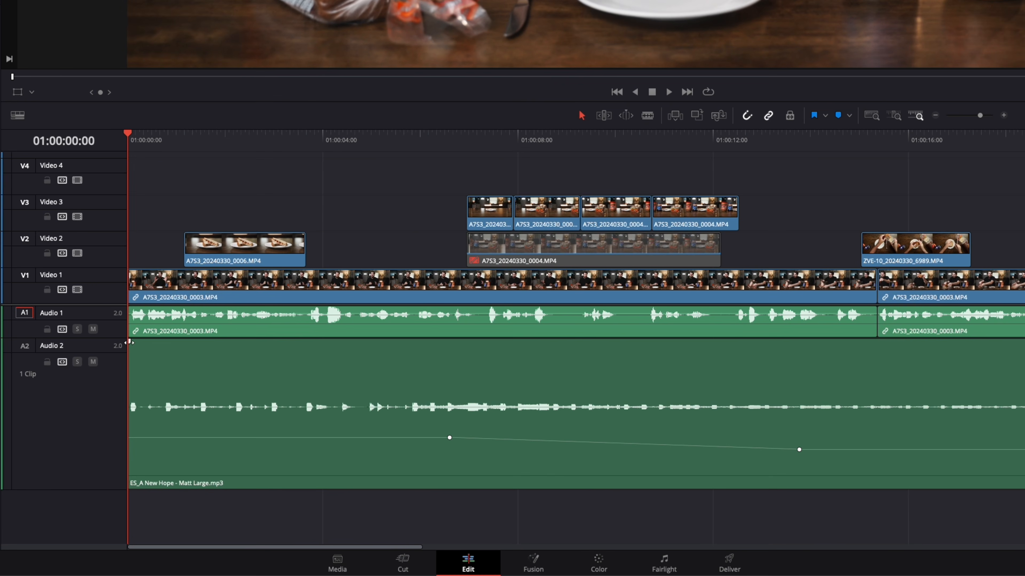
{"action": "left_click_drag", "start_coordinate": [133, 341], "coordinate": [254, 337]}
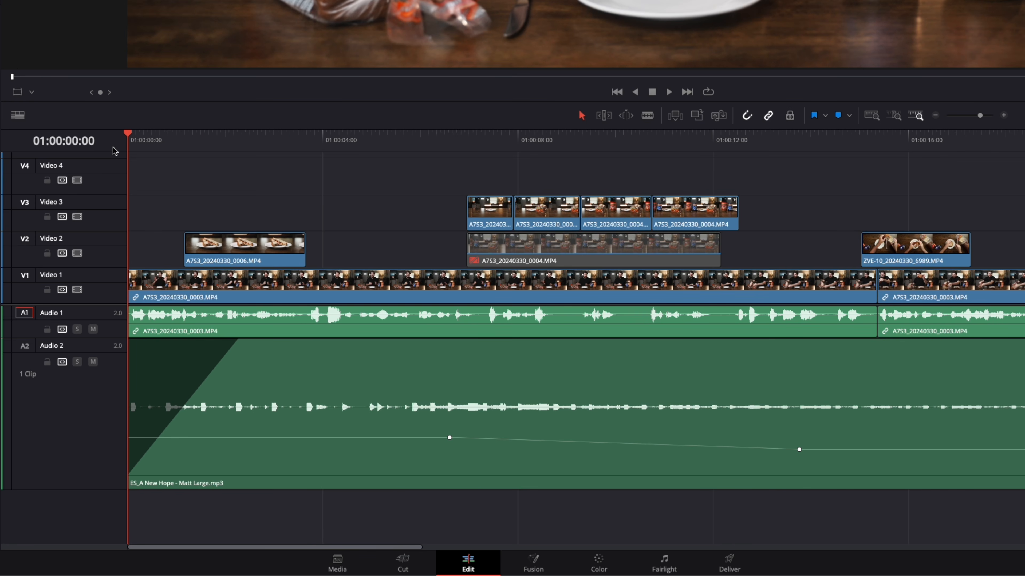
{"action": "key", "text": "space"}
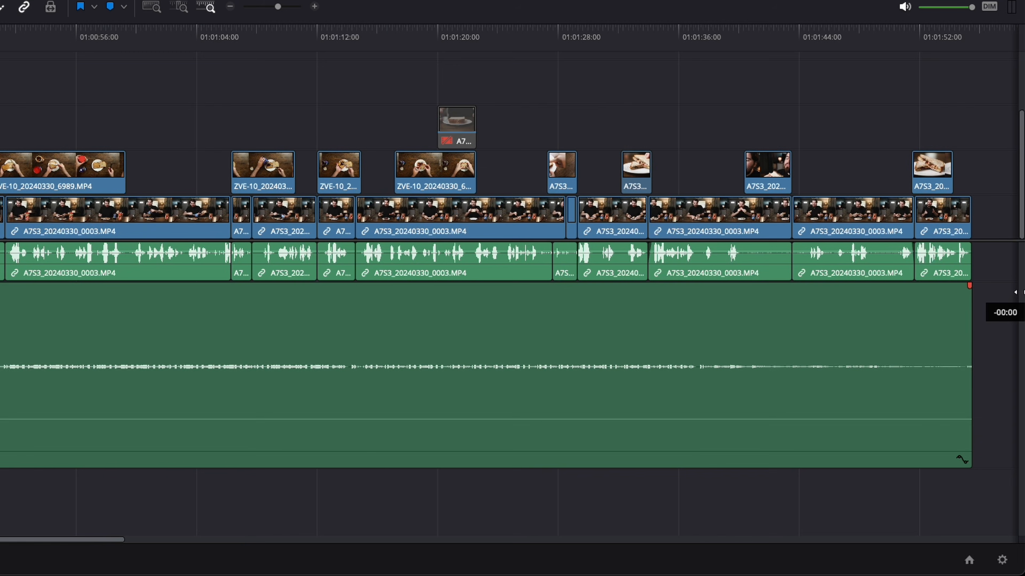
{"action": "left_click_drag", "start_coordinate": [989, 293], "coordinate": [895, 310]}
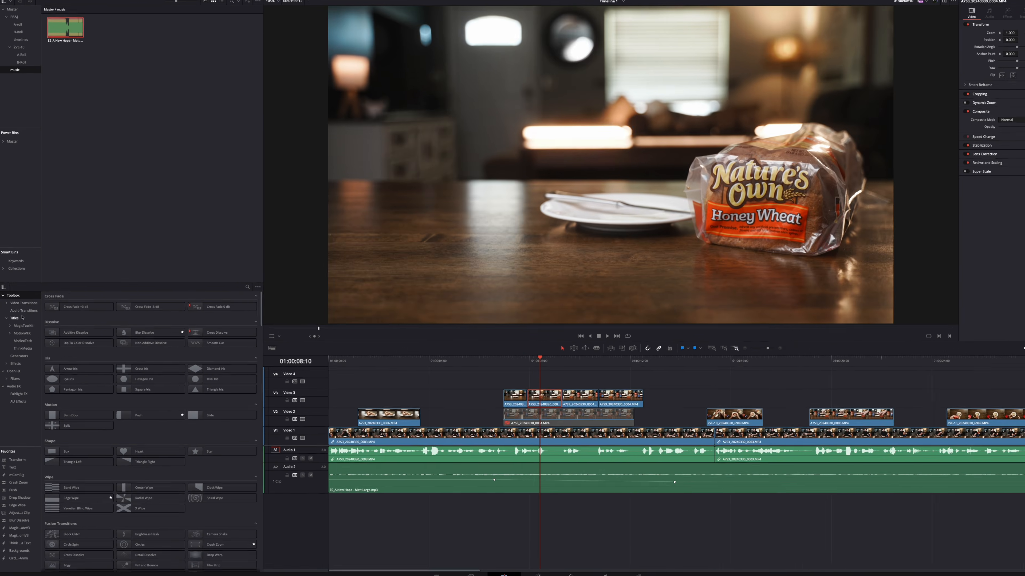
Step: Place a basic Text title on Video 4 above the bread shot, starting with the second Video 3 clip, and change its text to "Bread"
{"action": "left_click", "coordinate": [33, 264]}
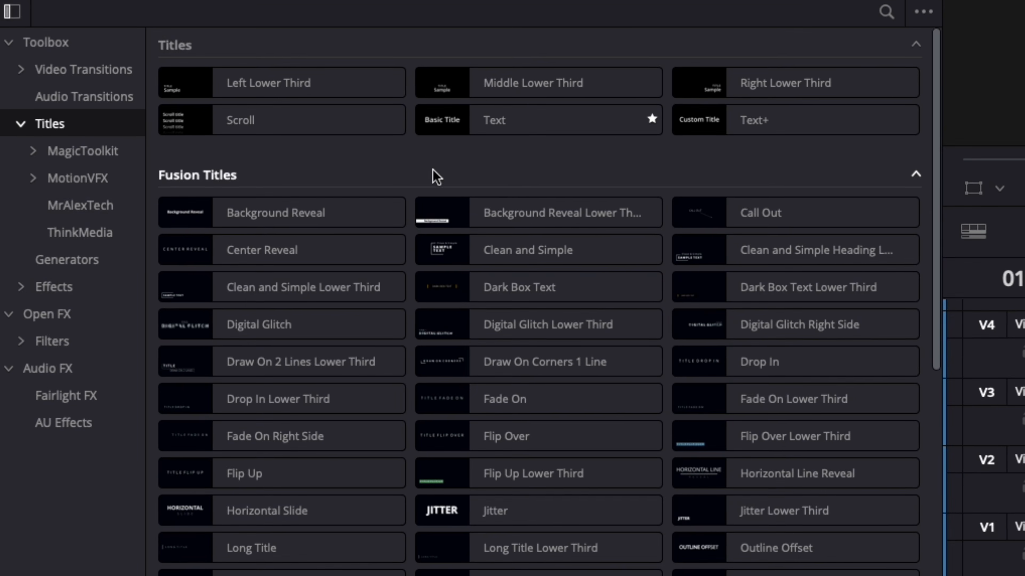
{"action": "left_click", "coordinate": [231, 268]}
{"action": "left_click_drag", "start_coordinate": [515, 128], "coordinate": [500, 369]}
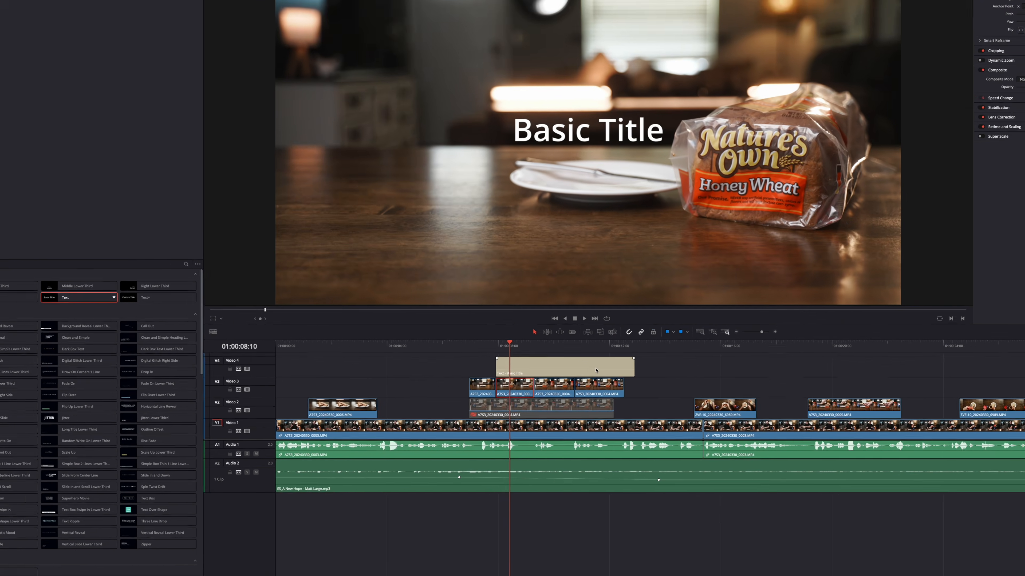
{"action": "left_click", "coordinate": [720, 173]}
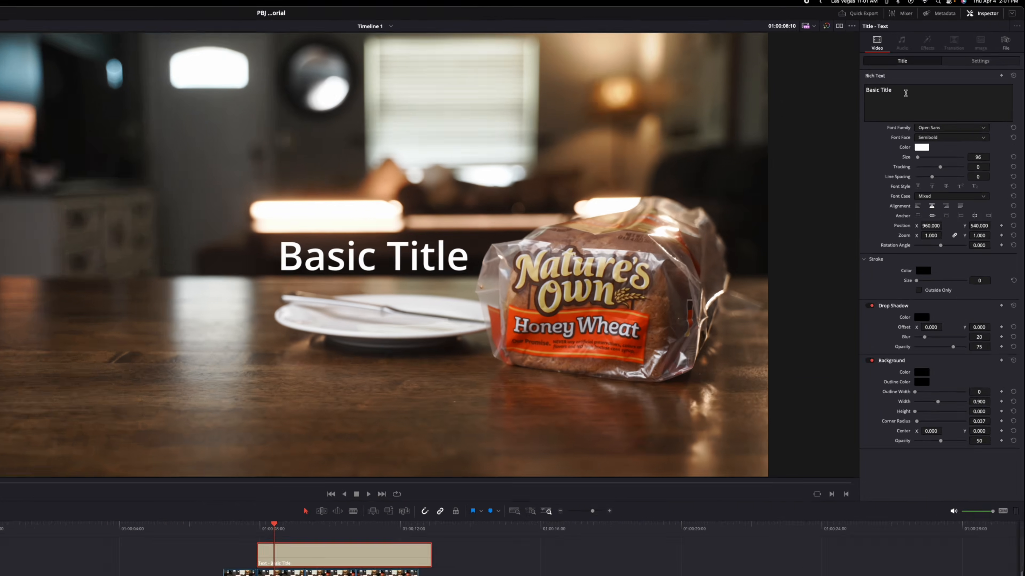
{"action": "left_click", "coordinate": [936, 63]}
{"action": "left_click_drag", "start_coordinate": [935, 63], "coordinate": [909, 62]}
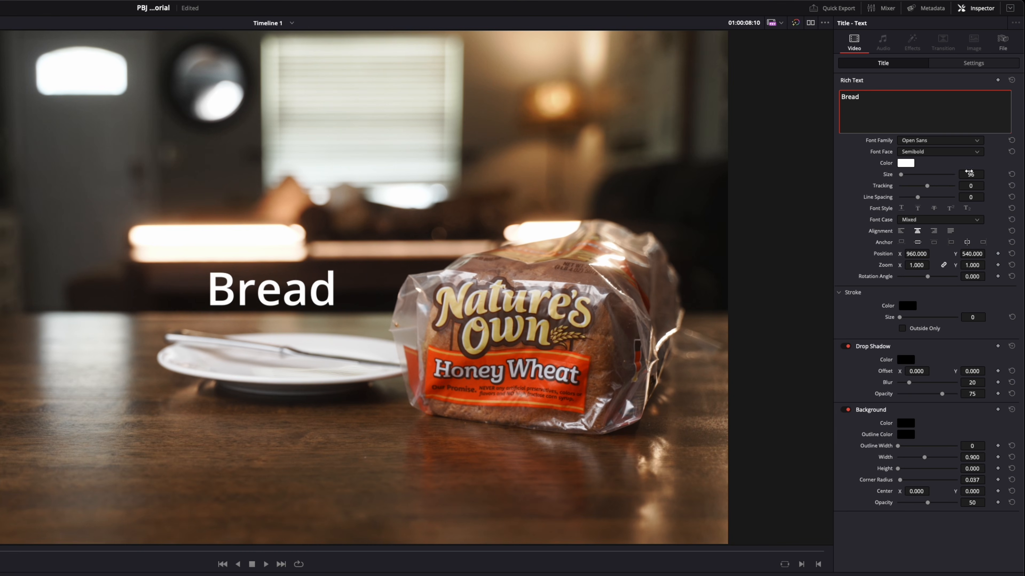
Step: Move the Bread title to the lower part of the frame with position Y 94 and set its zoom to 1.050
{"action": "left_click_drag", "start_coordinate": [978, 250], "coordinate": [988, 253]}
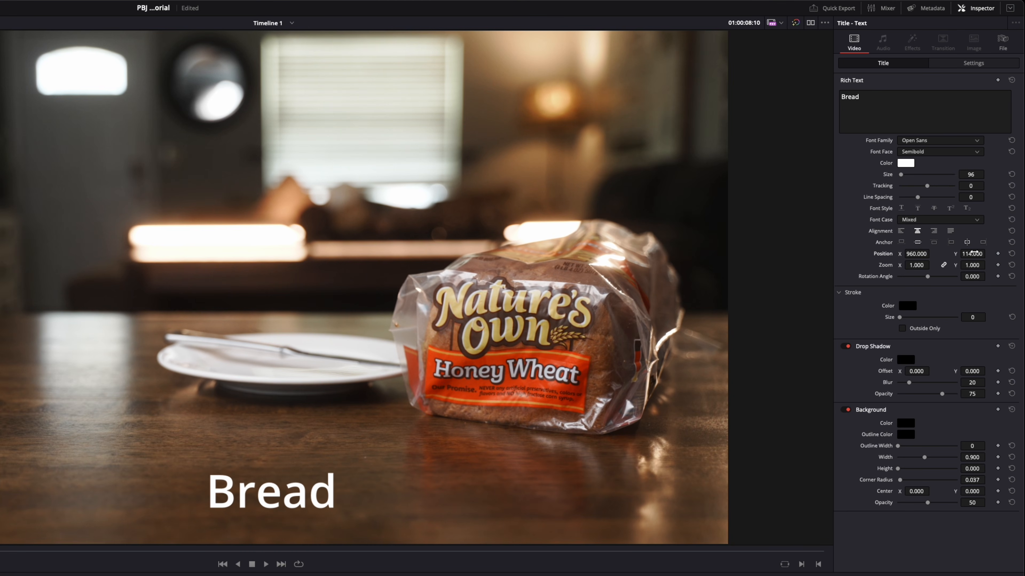
{"action": "left_click_drag", "start_coordinate": [916, 265], "coordinate": [915, 265]}
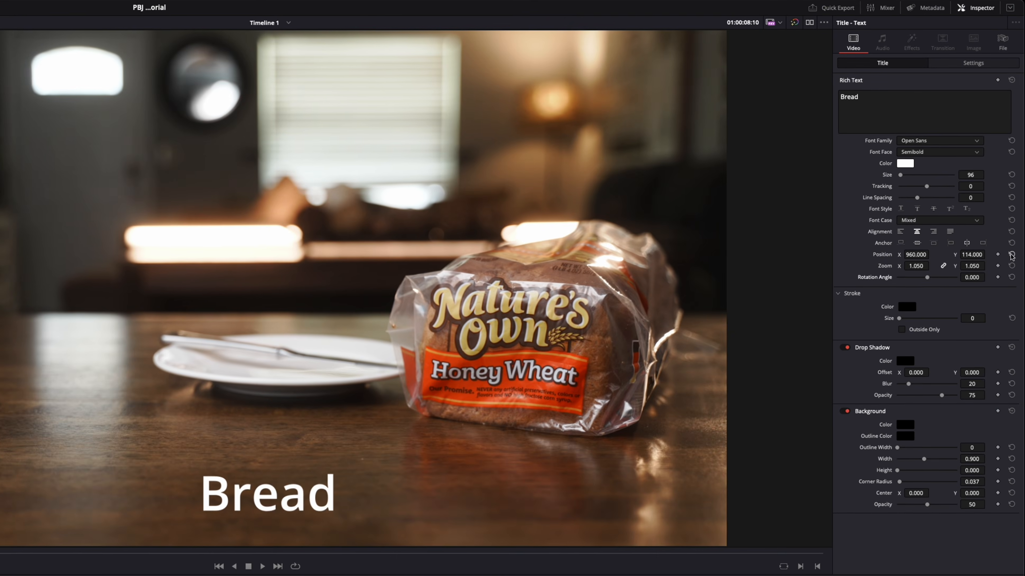
{"action": "left_click", "coordinate": [1011, 254]}
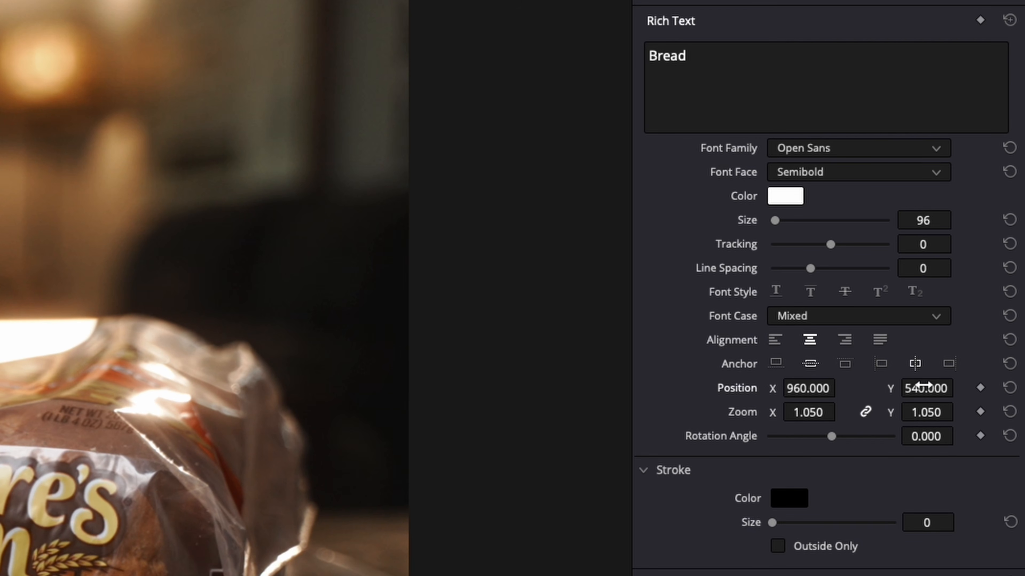
{"action": "left_click_drag", "start_coordinate": [926, 388], "coordinate": [744, 388]}
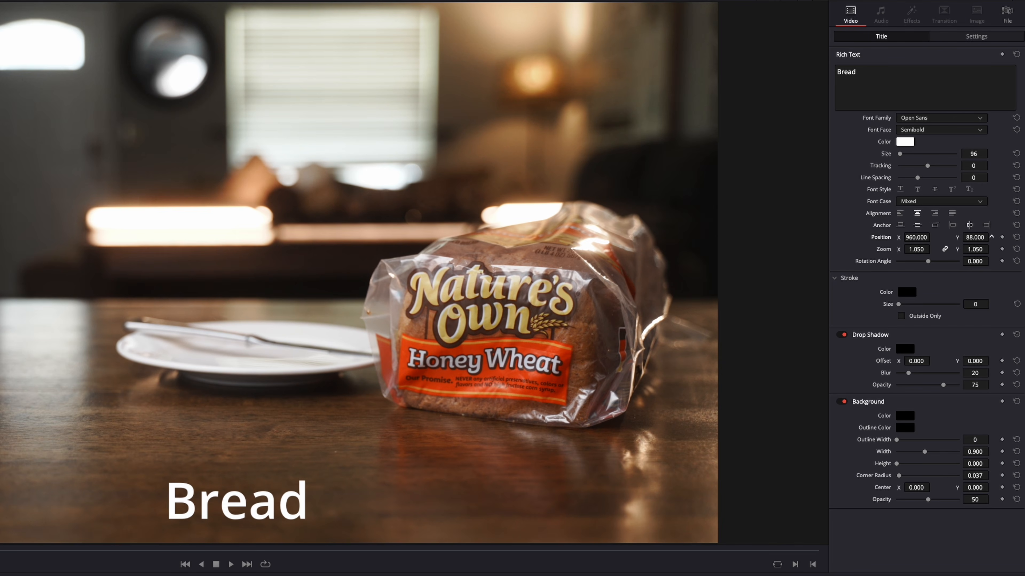
{"action": "left_click_drag", "start_coordinate": [975, 237], "coordinate": [979, 238]}
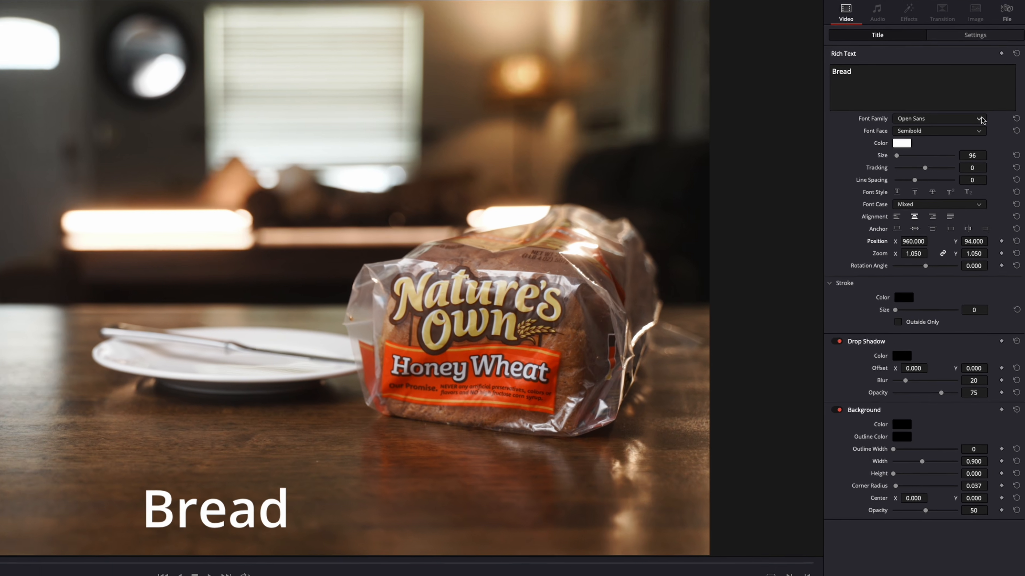
Step: Set the Bread title's font to Helvetica Neue 96 Black Italic and enlarge its zoom to 1.300
{"action": "left_click", "coordinate": [968, 118]}
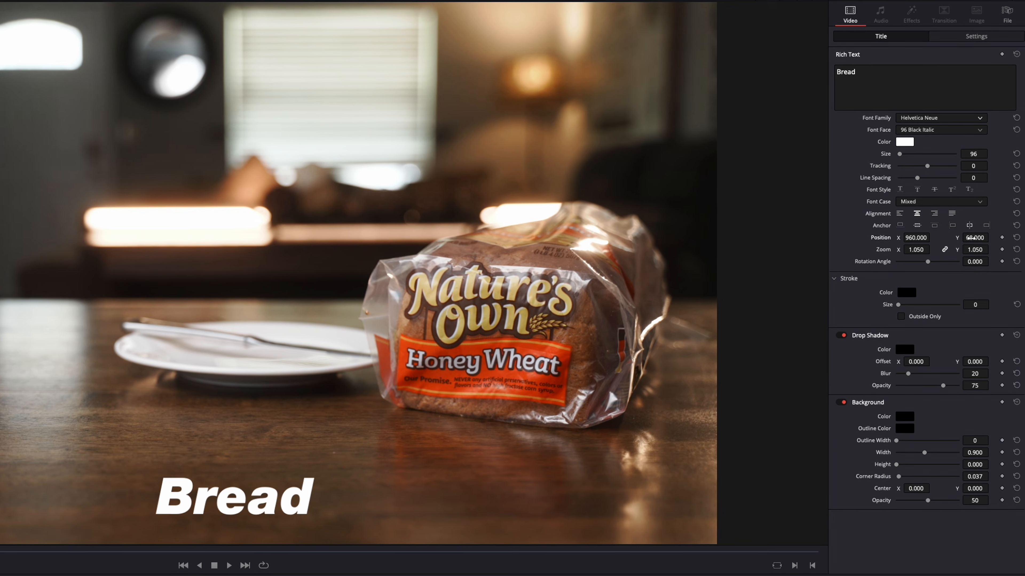
{"action": "left_click_drag", "start_coordinate": [915, 249], "coordinate": [925, 250]}
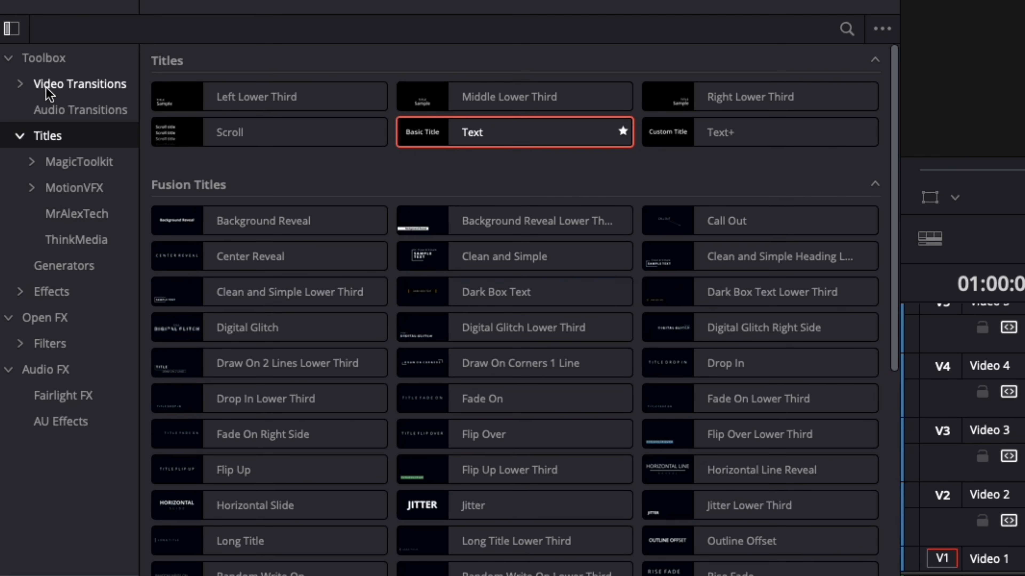
Step: Search the video transitions for "push" and apply the Push transition to the start of the Bread title on Video 4
{"action": "left_click", "coordinate": [18, 277]}
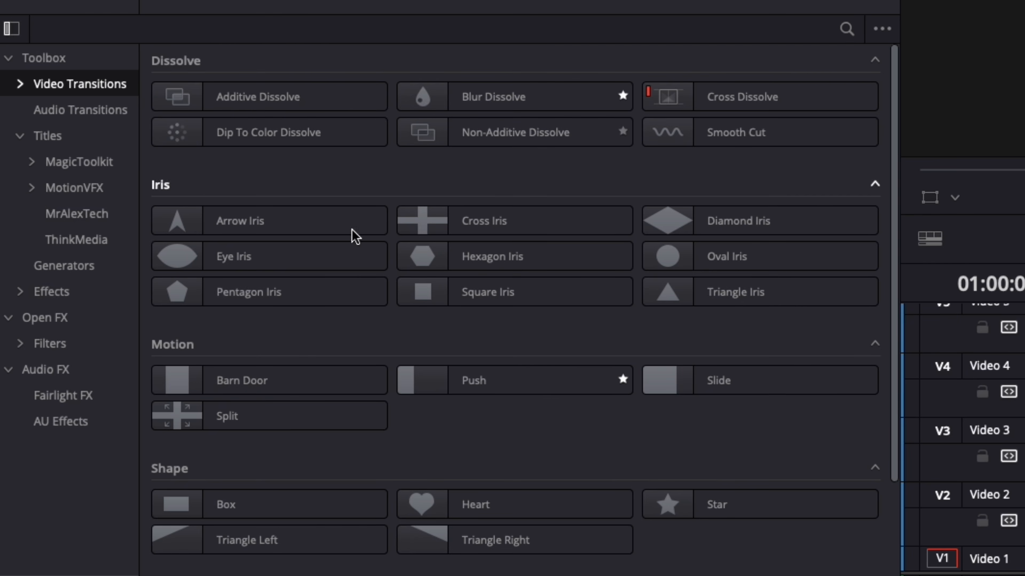
{"action": "left_click", "coordinate": [846, 29]}
{"action": "type", "text": "push"}
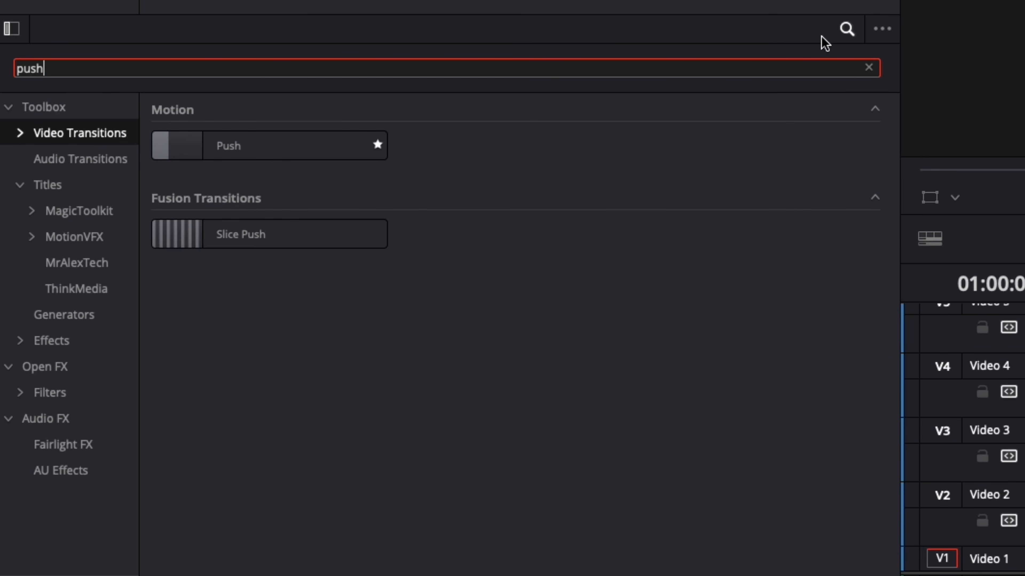
{"action": "left_click_drag", "start_coordinate": [253, 153], "coordinate": [863, 196]}
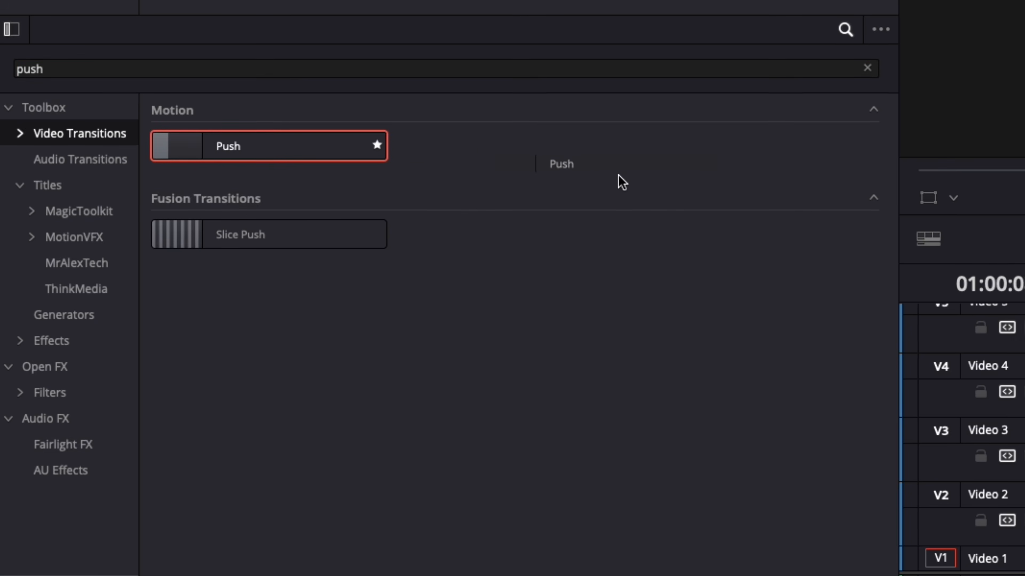
{"action": "left_click_drag", "start_coordinate": [789, 214], "coordinate": [332, 347]}
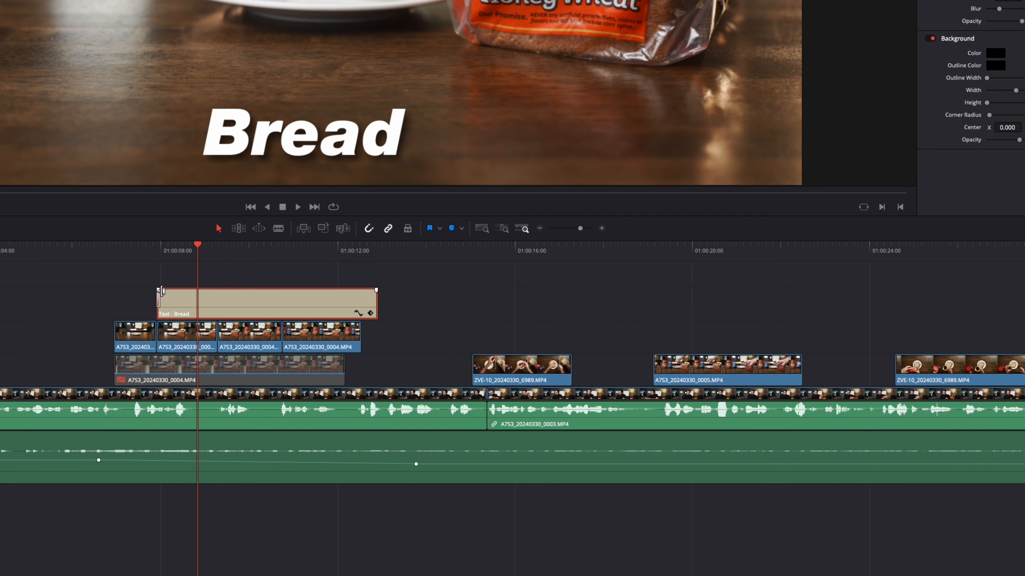
Step: Lengthen the Push transition at the start of the Bread title and scrub through the title to check it
{"action": "left_click", "coordinate": [157, 251]}
{"action": "key", "text": "super+equal"}
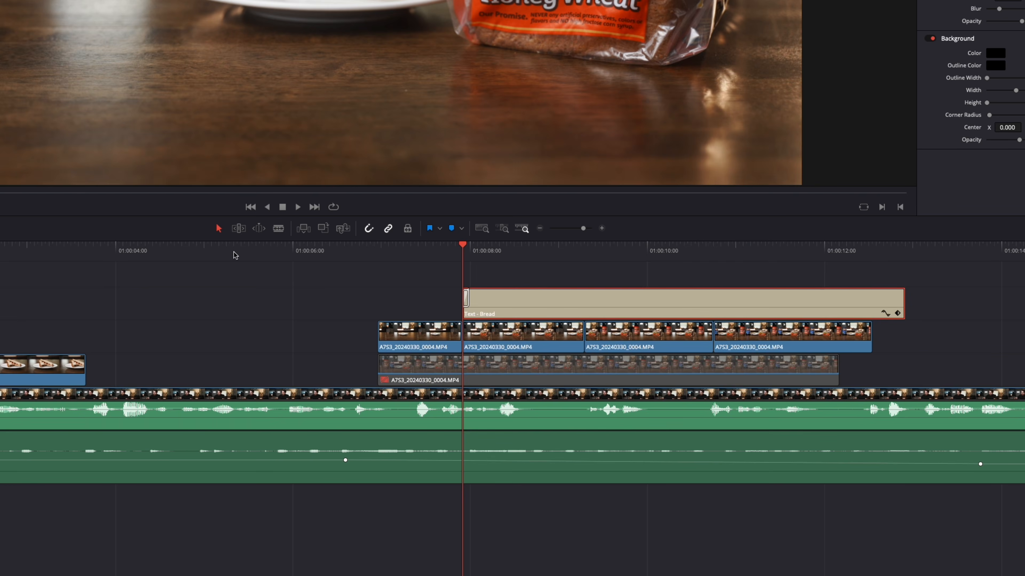
{"action": "key", "text": "super+equal"}
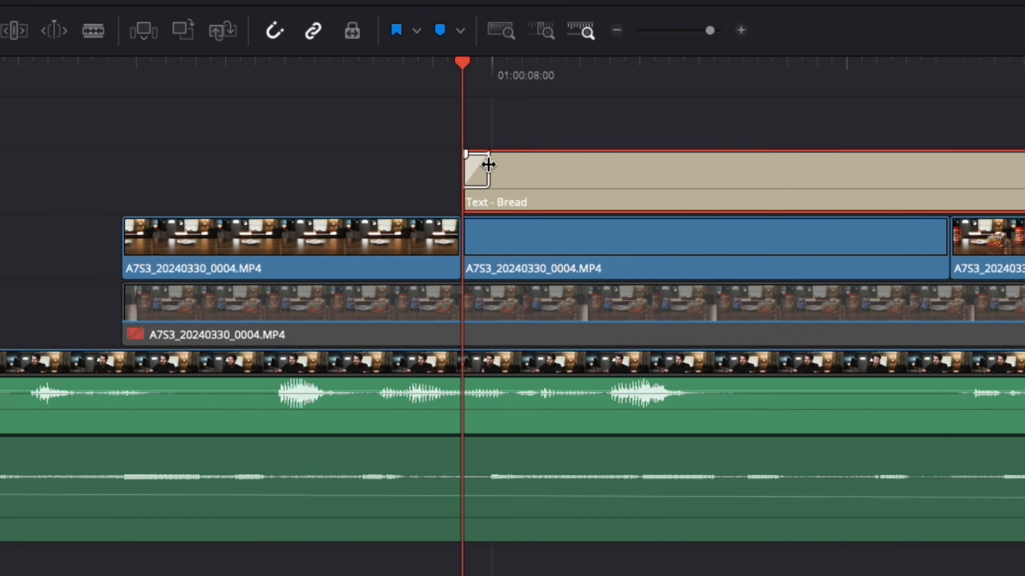
{"action": "left_click_drag", "start_coordinate": [476, 277], "coordinate": [791, 271]}
{"action": "left_click_drag", "start_coordinate": [1020, 153], "coordinate": [697, 155]}
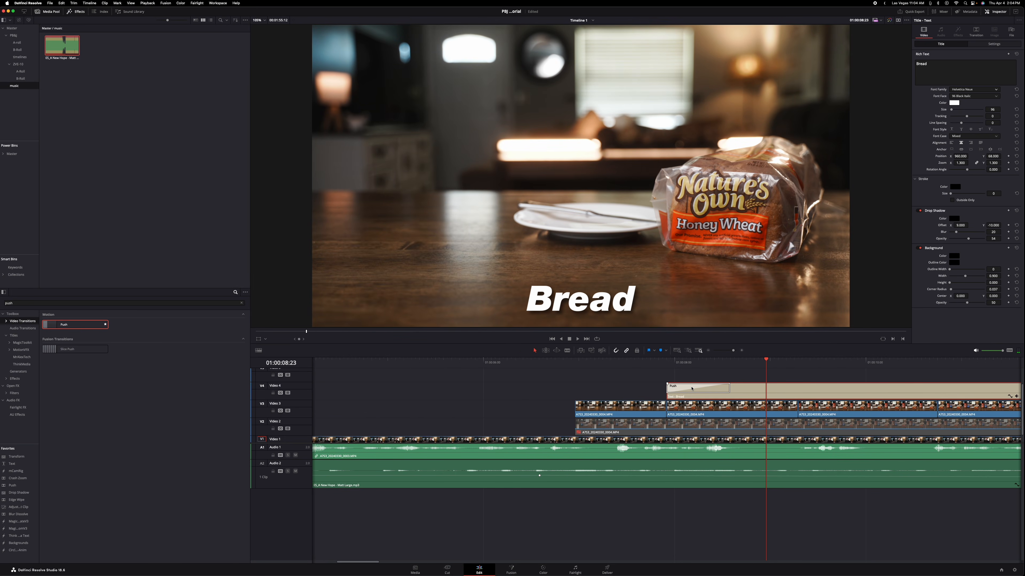
Step: Set the Push transition at the start of the Bread title to the Push Up preset with In & Out easing
{"action": "left_click", "coordinate": [691, 389]}
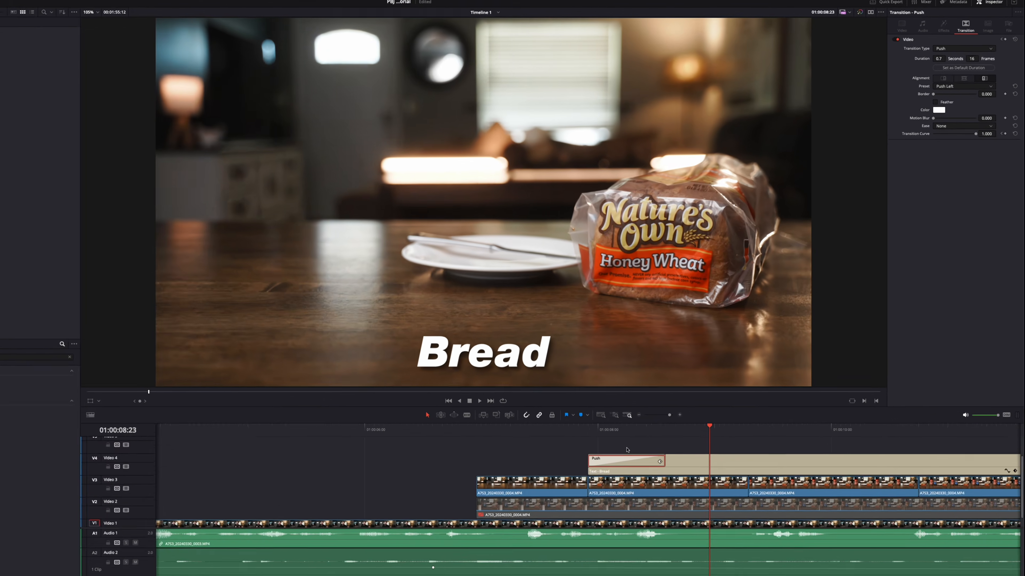
{"action": "left_click", "coordinate": [950, 87]}
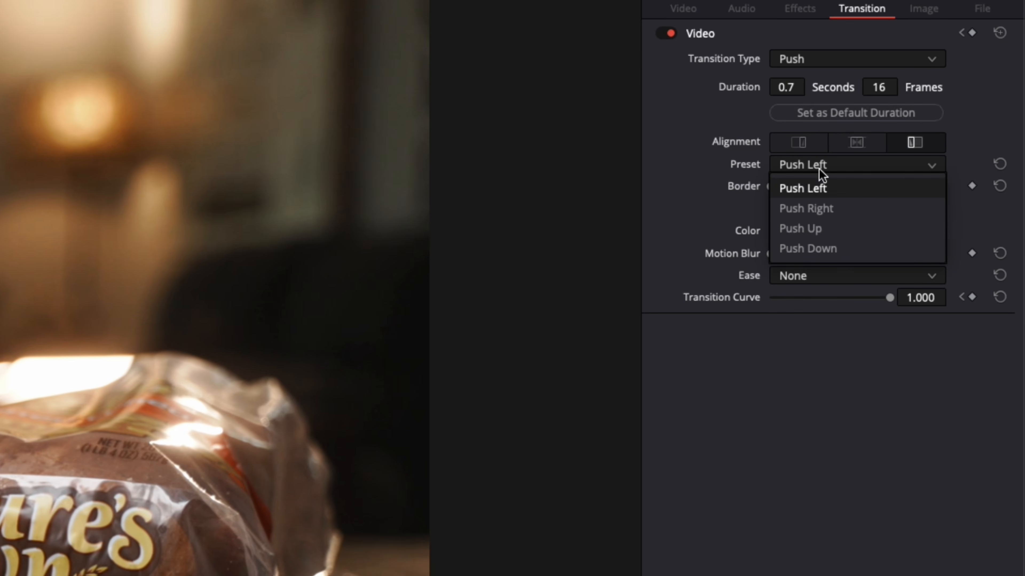
{"action": "left_click", "coordinate": [822, 228]}
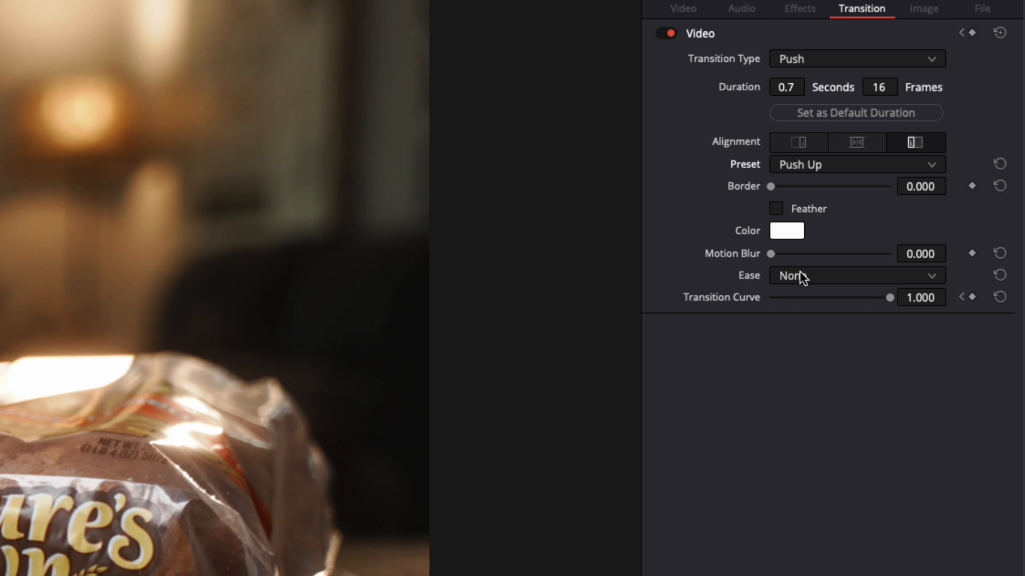
{"action": "left_click", "coordinate": [791, 282]}
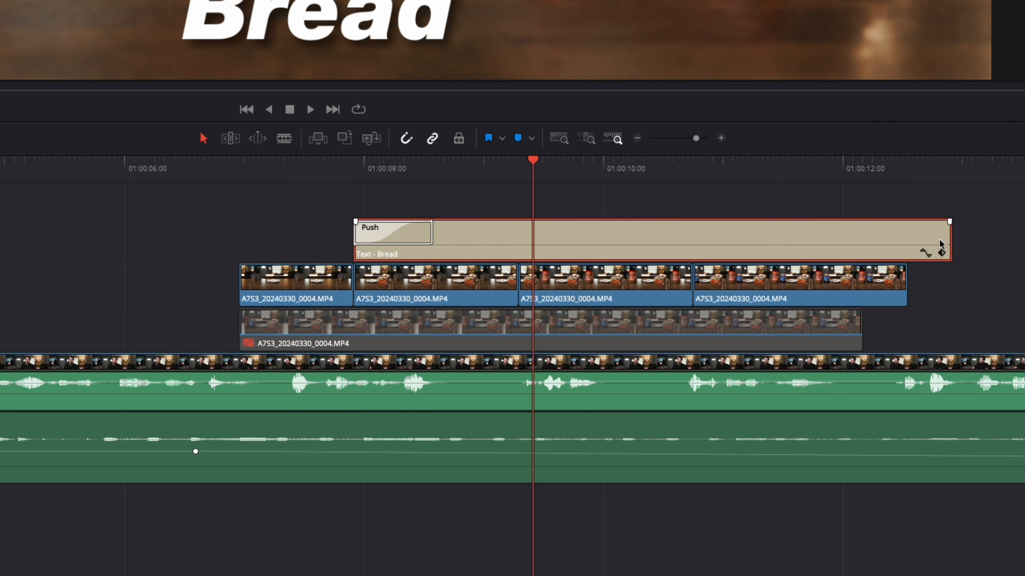
Step: Trim the Bread title to end with the bread clip below it and copy the Push transition to the title's end
{"action": "left_click_drag", "start_coordinate": [944, 239], "coordinate": [509, 256]}
{"action": "left_click", "coordinate": [382, 236]}
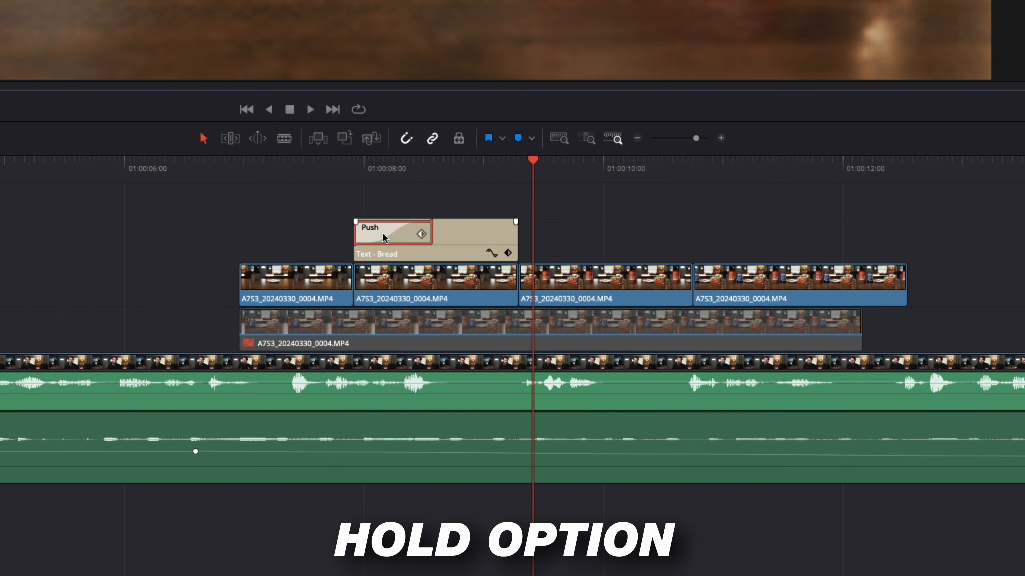
{"action": "left_click_drag", "start_coordinate": [383, 236], "coordinate": [505, 238]}
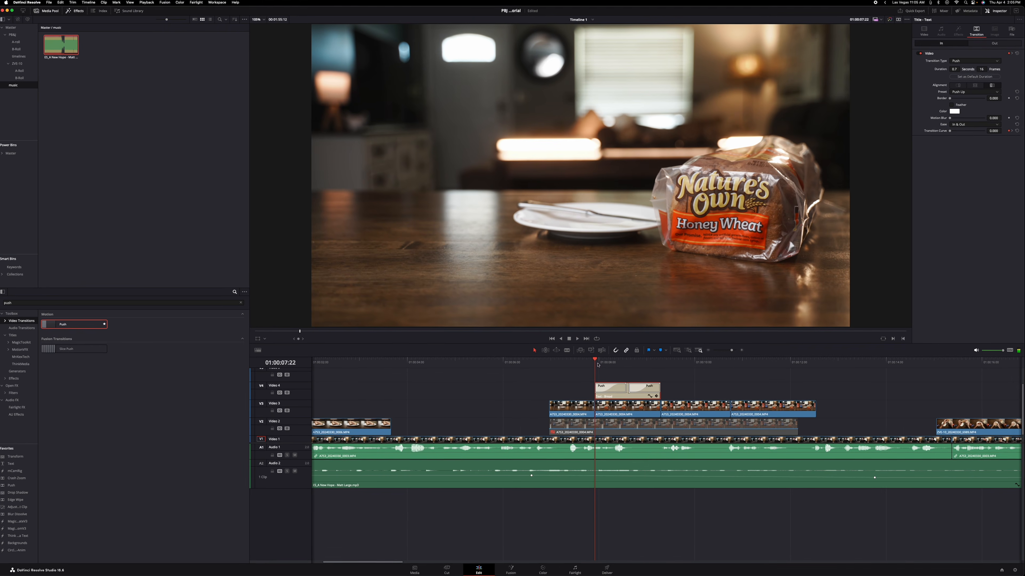
{"action": "key", "text": "space"}
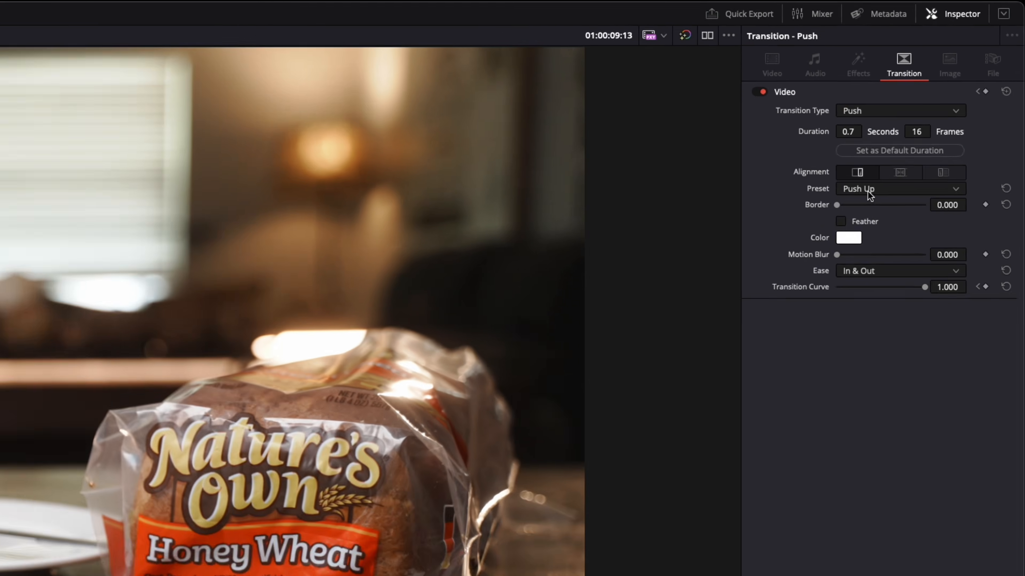
Step: Change the push direction of the Bread title's end transition and shorten both of its Push transitions to about 6 frames
{"action": "left_click", "coordinate": [960, 81]}
{"action": "left_click", "coordinate": [839, 331]}
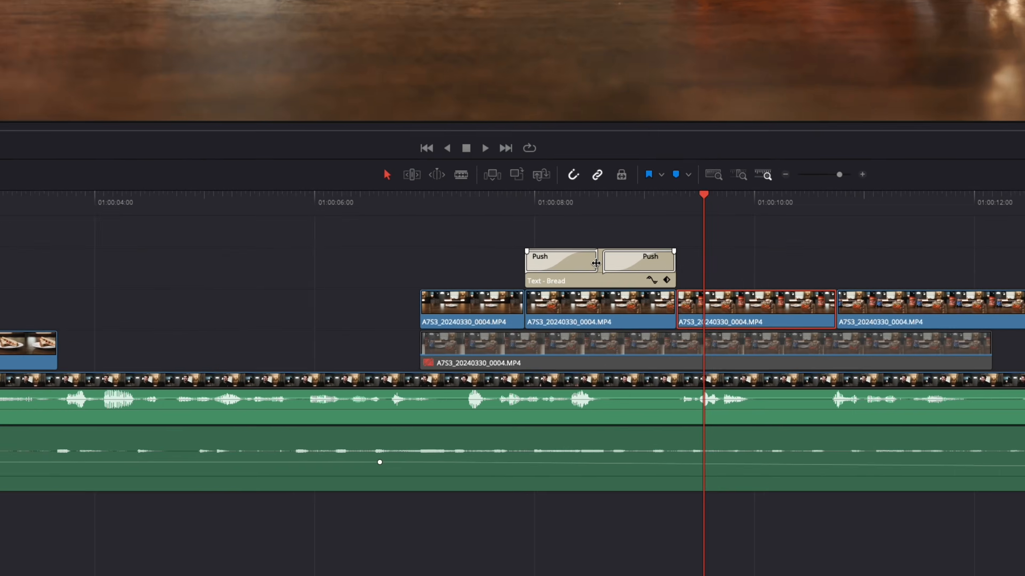
{"action": "left_click_drag", "start_coordinate": [625, 388], "coordinate": [622, 390]}
{"action": "left_click_drag", "start_coordinate": [571, 208], "coordinate": [527, 208]}
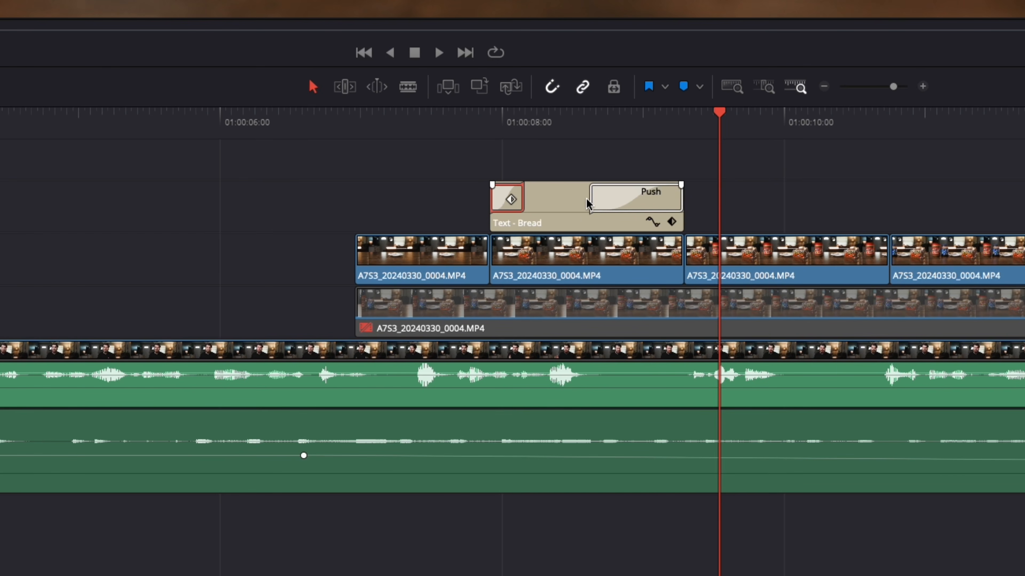
{"action": "left_click_drag", "start_coordinate": [592, 197], "coordinate": [611, 197]}
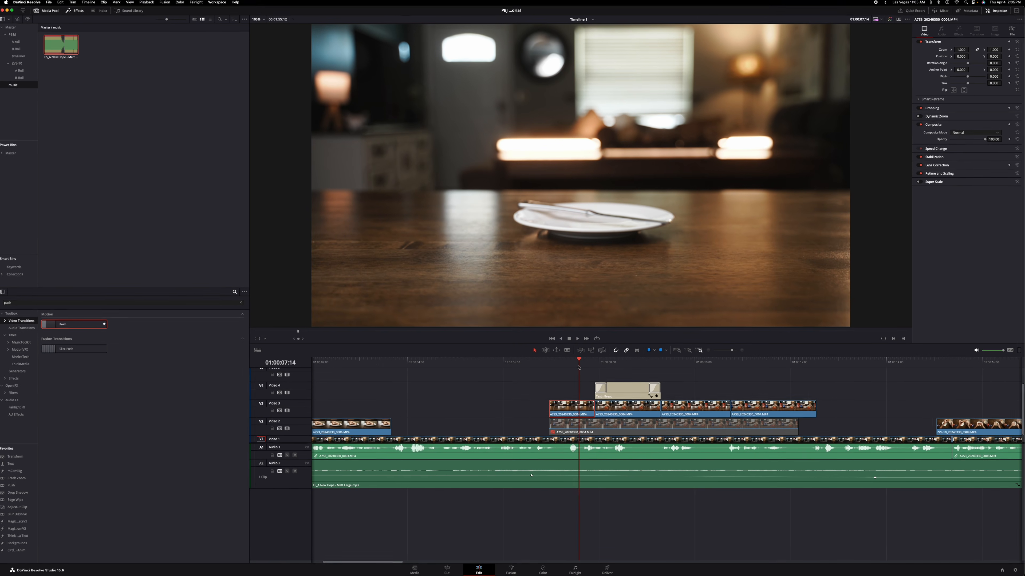
{"action": "key", "text": "space"}
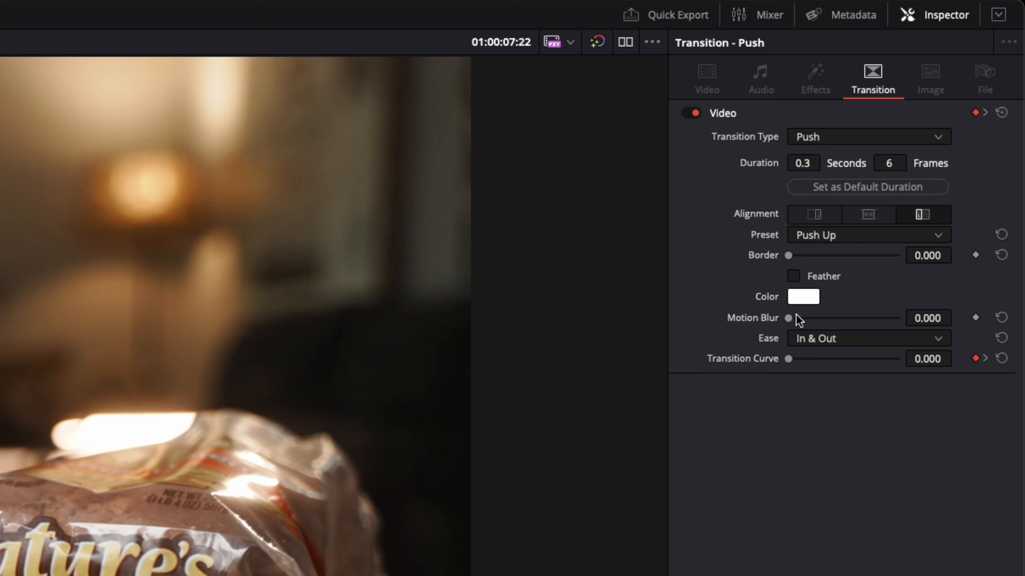
Step: Raise the motion blur of the Bread title's start transition to about 0.42 and play back the animation
{"action": "left_click_drag", "start_coordinate": [949, 107], "coordinate": [955, 108]}
{"action": "left_click_drag", "start_coordinate": [818, 329], "coordinate": [828, 330]}
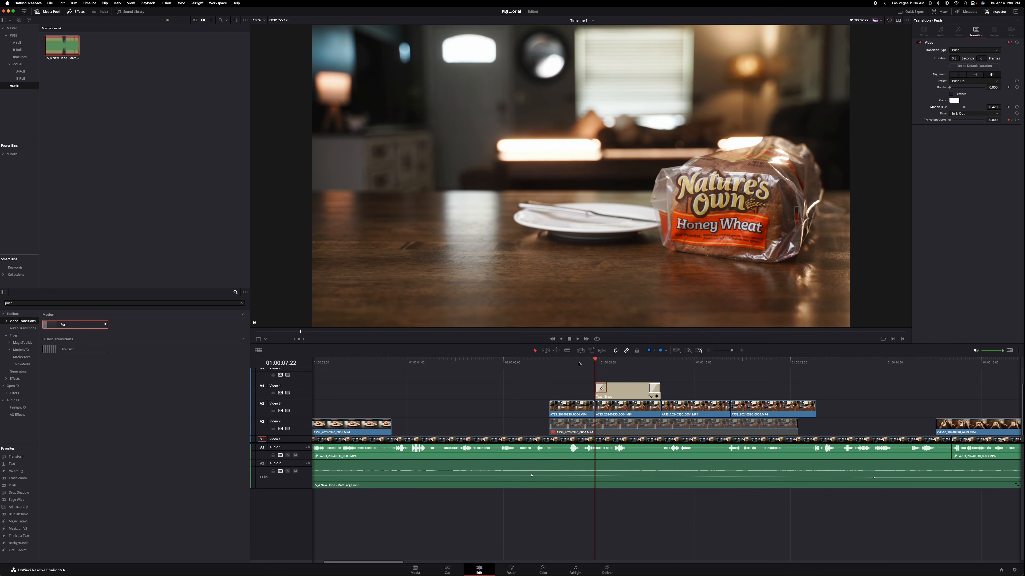
{"action": "left_click", "coordinate": [560, 378]}
{"action": "key", "text": "space"}
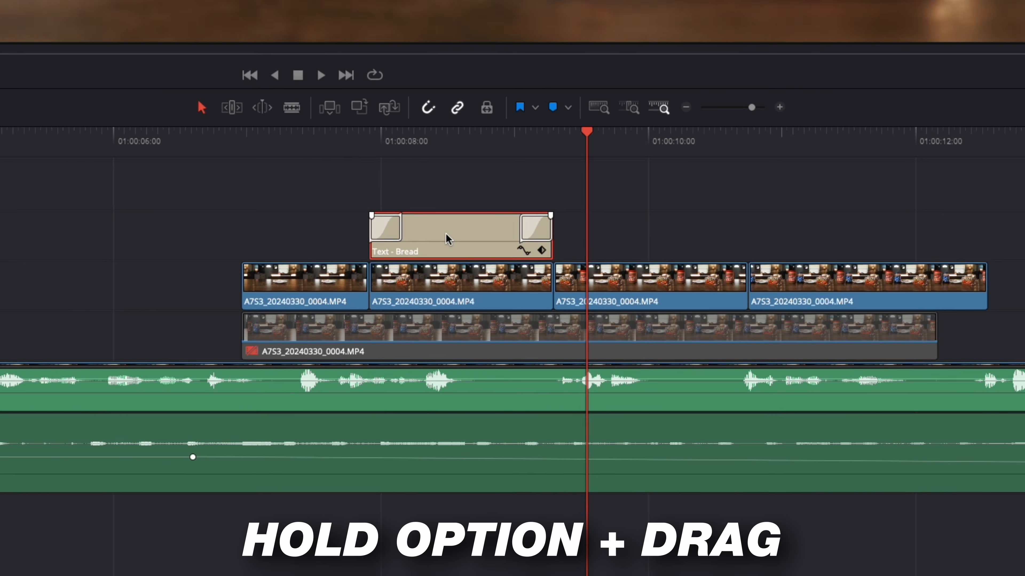
Step: Duplicate the Bread title over the peanut butter clip on Video 4 and change the copy's text to Peanut Butter
{"action": "left_click_drag", "start_coordinate": [460, 227], "coordinate": [595, 227]}
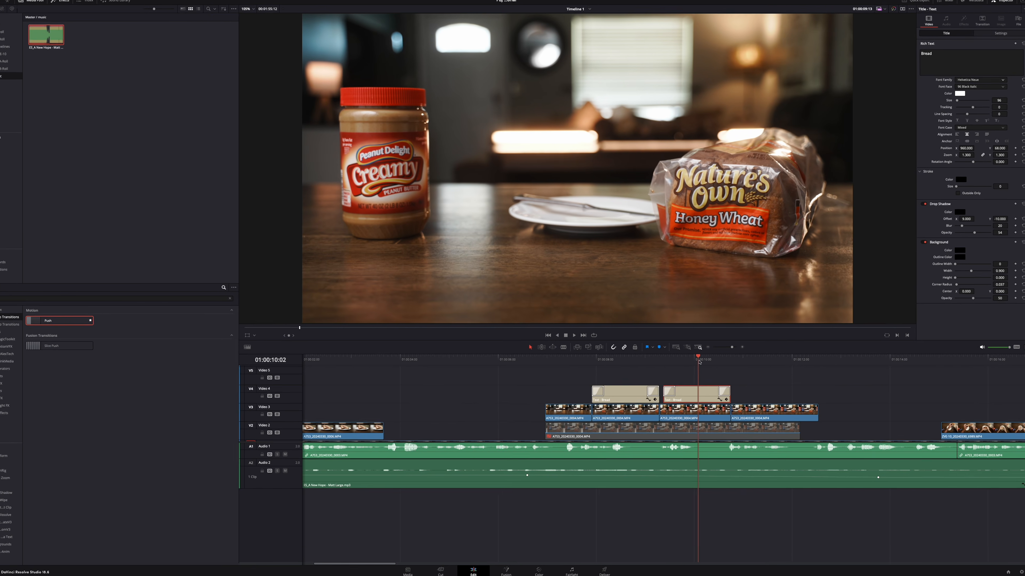
{"action": "left_click_drag", "start_coordinate": [699, 362], "coordinate": [683, 364]}
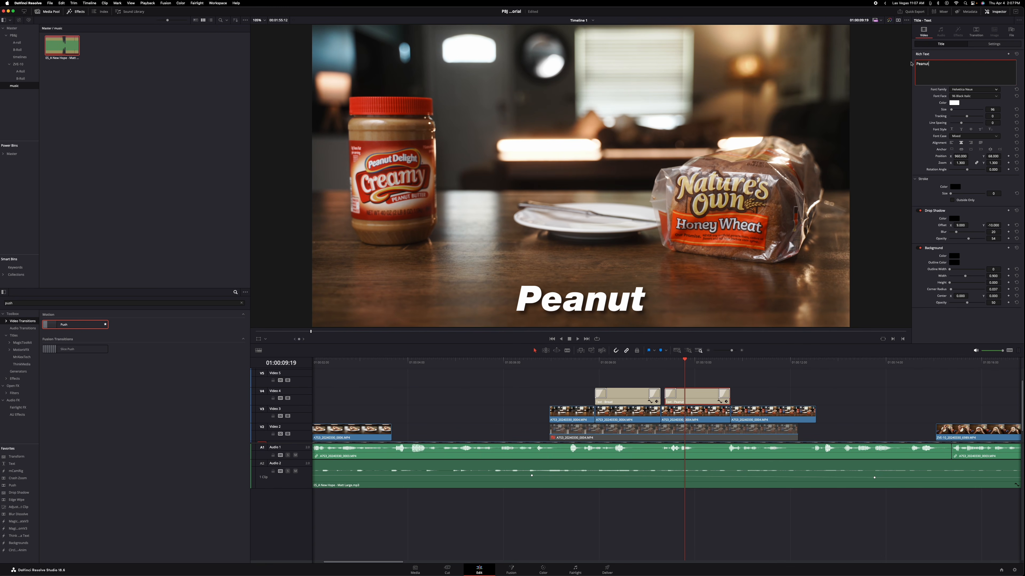
{"action": "type", "text": "er"}
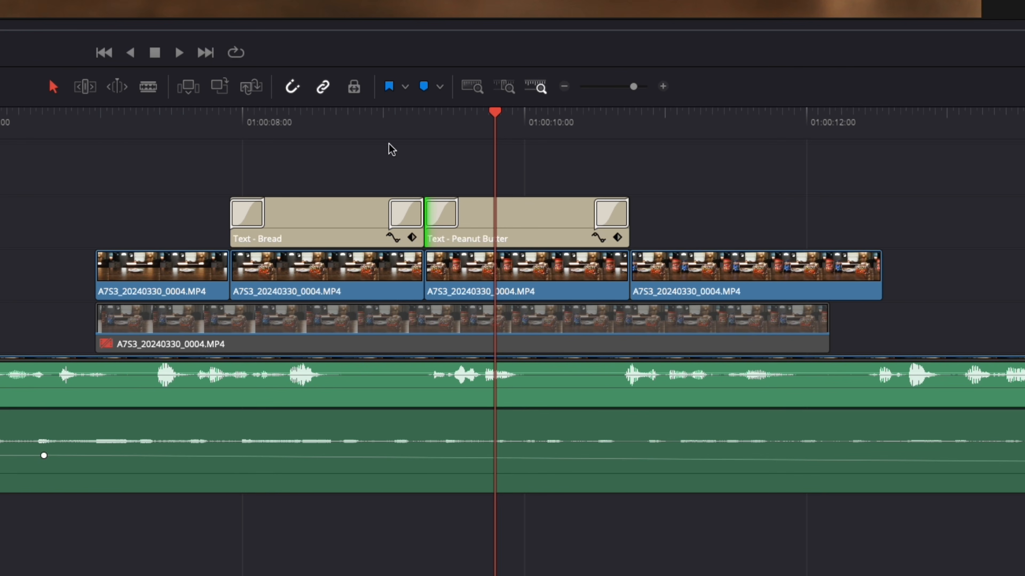
Step: Duplicate the Peanut Butter title over the last ingredient clip for Jelly and copy the Push transition onto the earlier sandwich B-roll clip
{"action": "left_click_drag", "start_coordinate": [506, 228], "coordinate": [724, 229]}
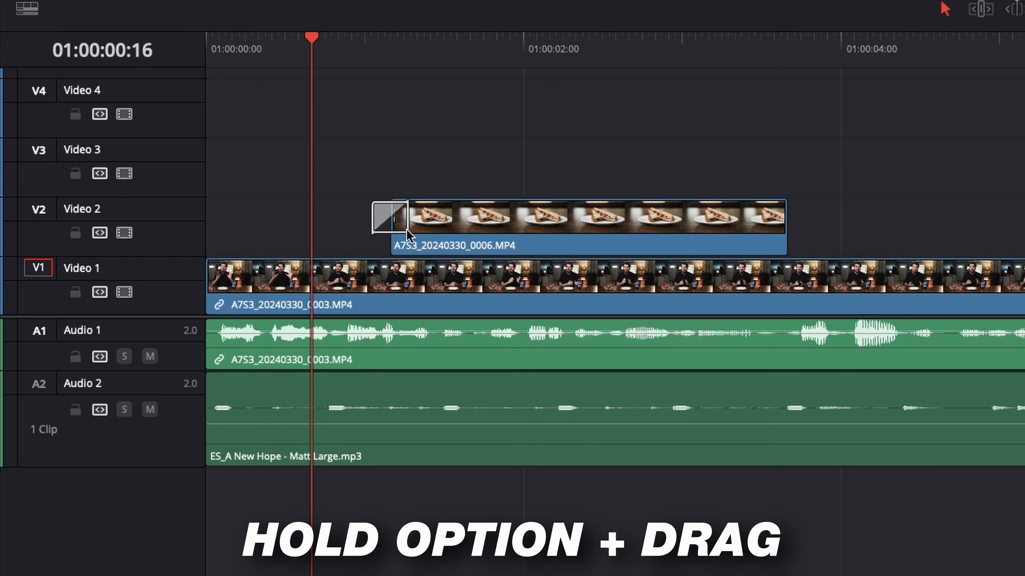
{"action": "left_click_drag", "start_coordinate": [406, 230], "coordinate": [414, 229]}
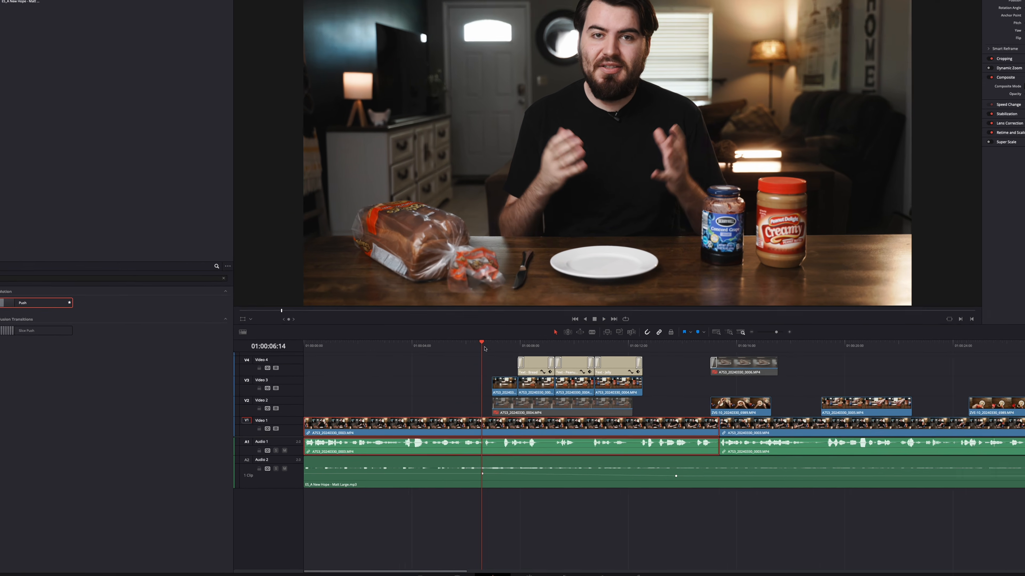
Step: Split the talking clip and its linked audio at 01:00:06:23, where the ingredient B-roll starts
{"action": "left_click_drag", "start_coordinate": [469, 361], "coordinate": [478, 362]}
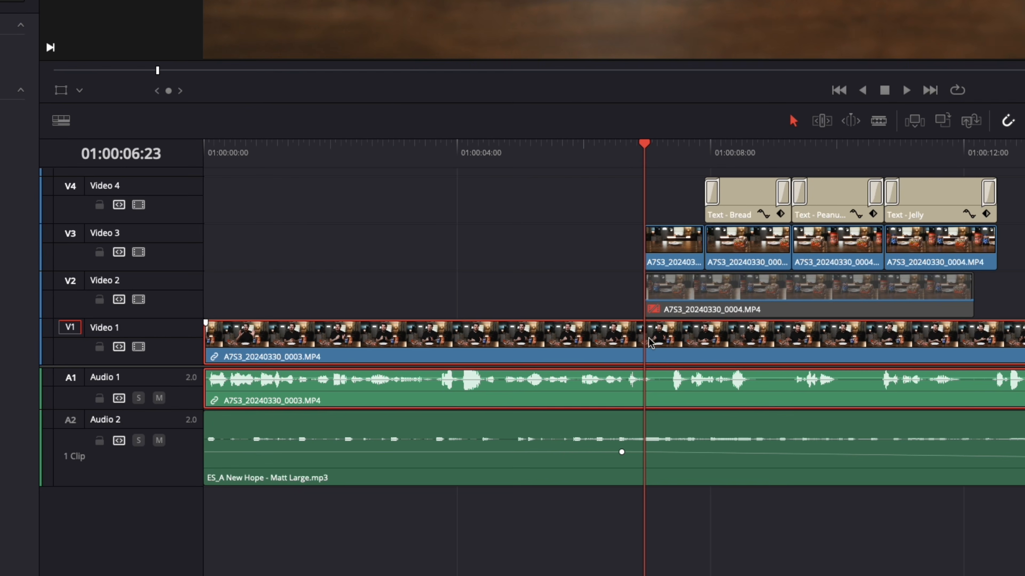
{"action": "key", "text": "ctrl+b"}
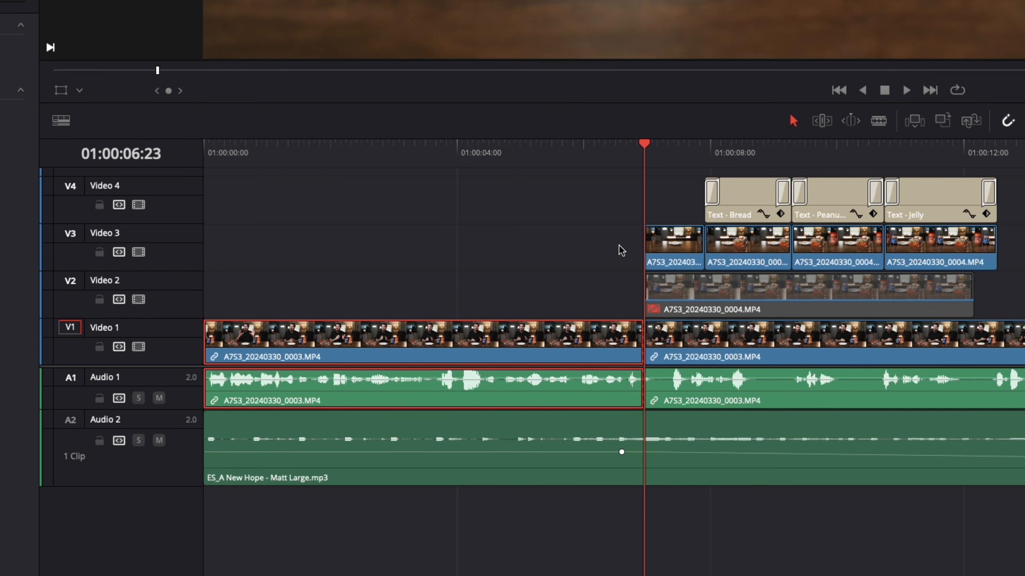
Step: Enable Dynamic Zoom on the first part of the talking clip and expand its ease options
{"action": "left_click_drag", "start_coordinate": [587, 167], "coordinate": [486, 172]}
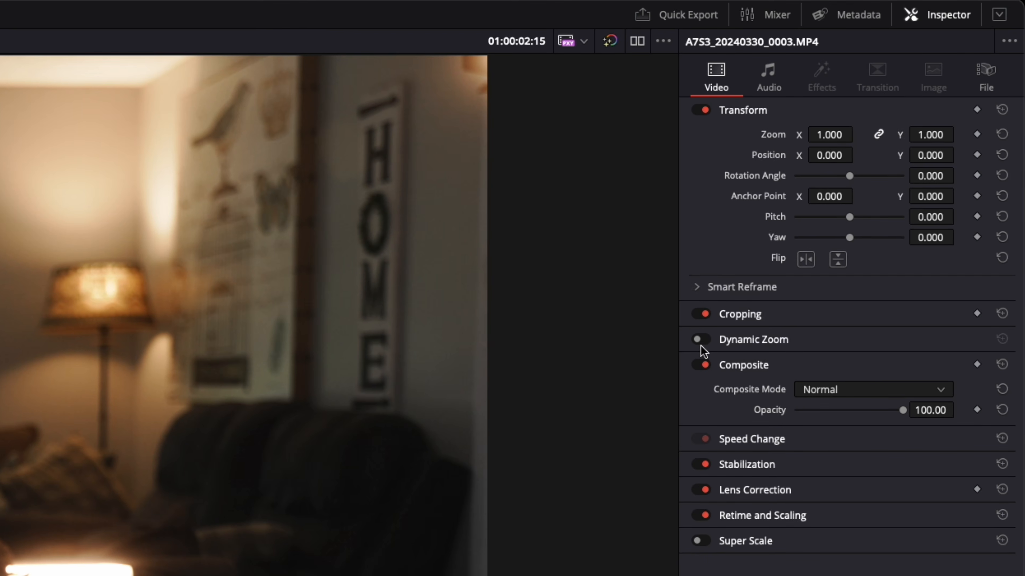
{"action": "left_click", "coordinate": [697, 340]}
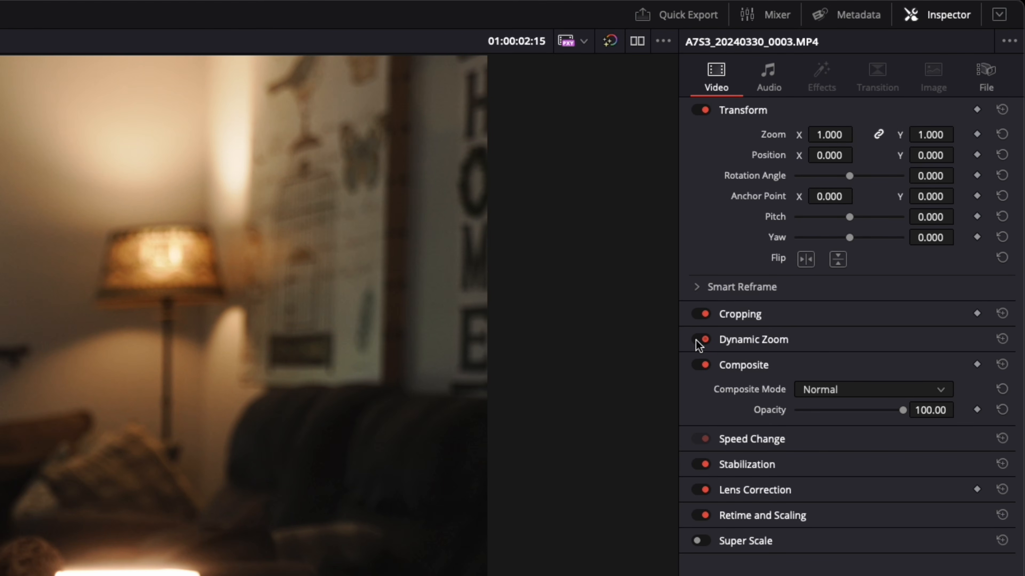
{"action": "left_click", "coordinate": [729, 343]}
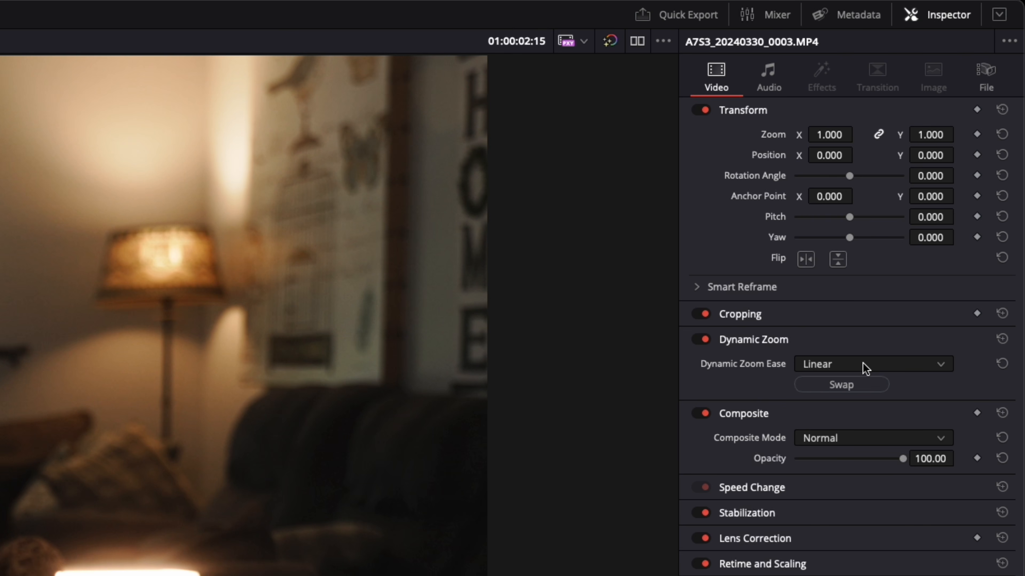
{"action": "left_click", "coordinate": [921, 365]}
{"action": "left_click", "coordinate": [921, 364]}
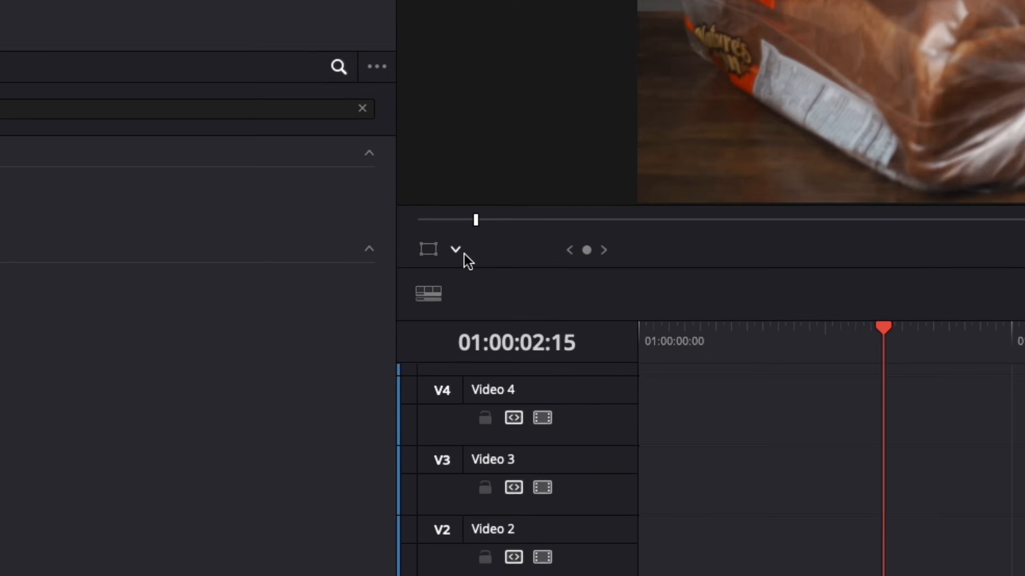
Step: Show the Dynamic Zoom frames in the viewer, adjust the inner frame for a subtle zoom, and play the clip
{"action": "left_click", "coordinate": [271, 337]}
{"action": "left_click", "coordinate": [492, 336]}
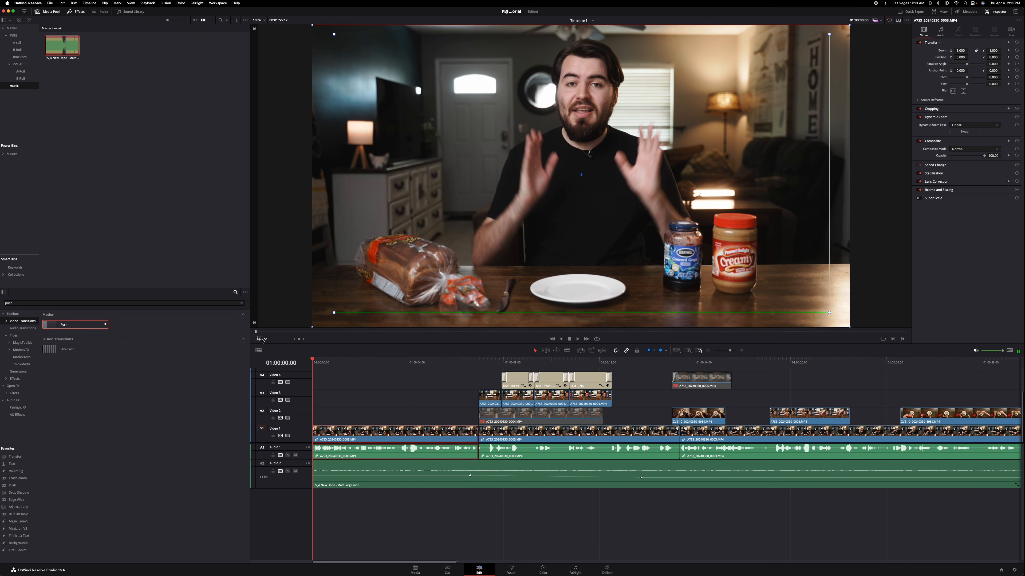
{"action": "left_click", "coordinate": [260, 339]}
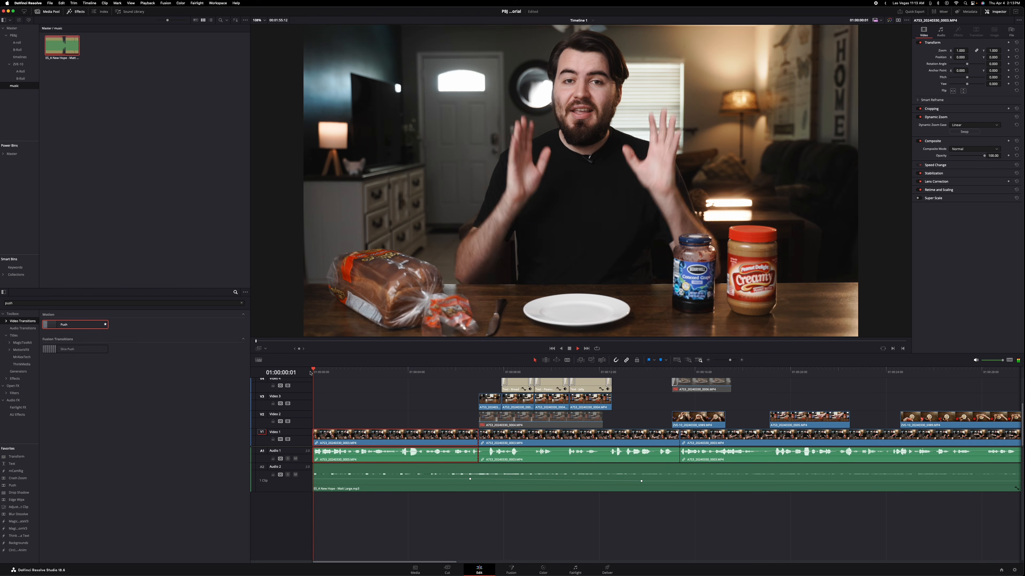
{"action": "key", "text": "space"}
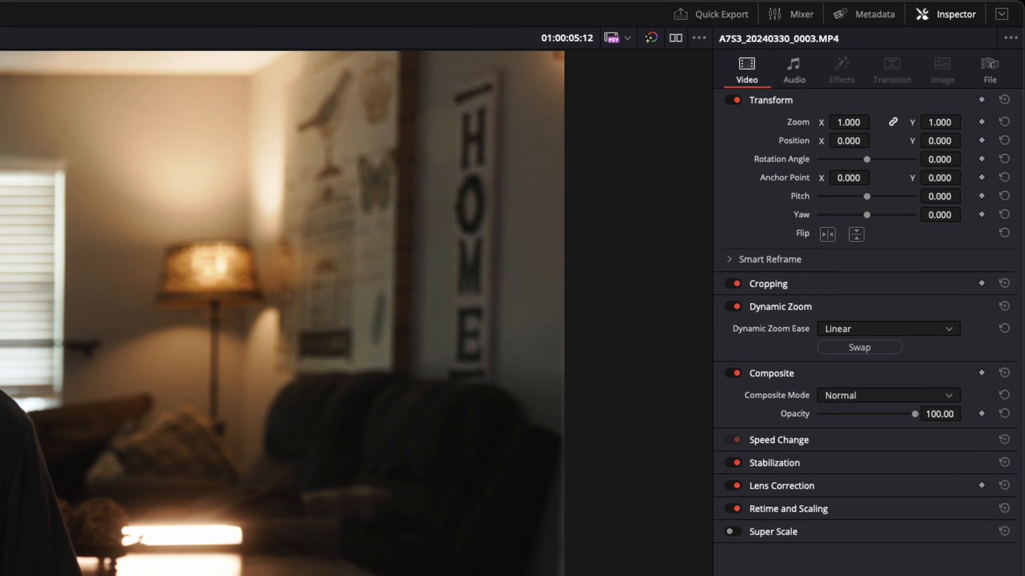
Step: Try Ease In as the clip's Dynamic Zoom ease and play it back from the start of the timeline
{"action": "scroll", "coordinate": [650, 500], "scroll_direction": "up", "scroll_amount": 1}
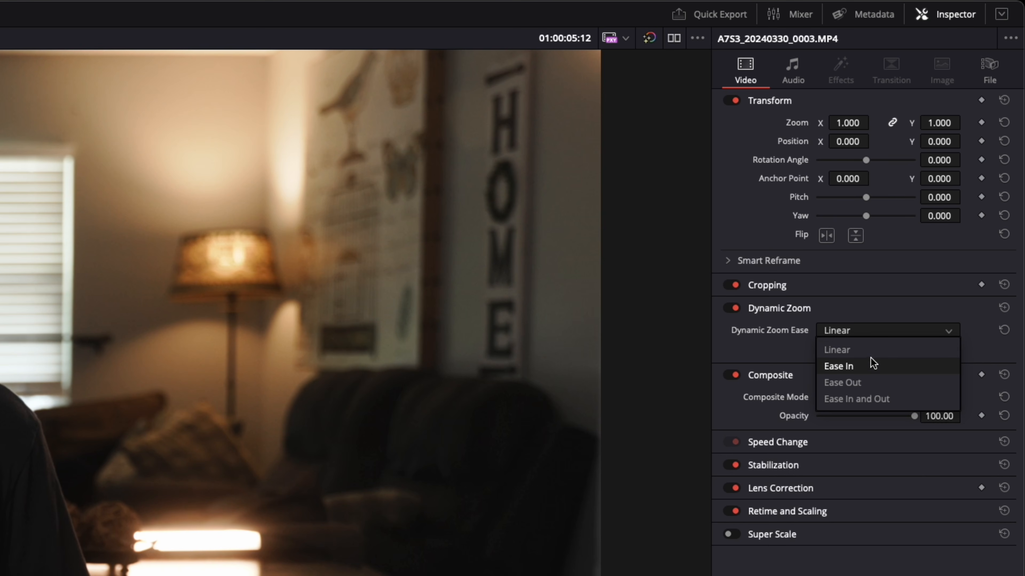
{"action": "left_click", "coordinate": [870, 368]}
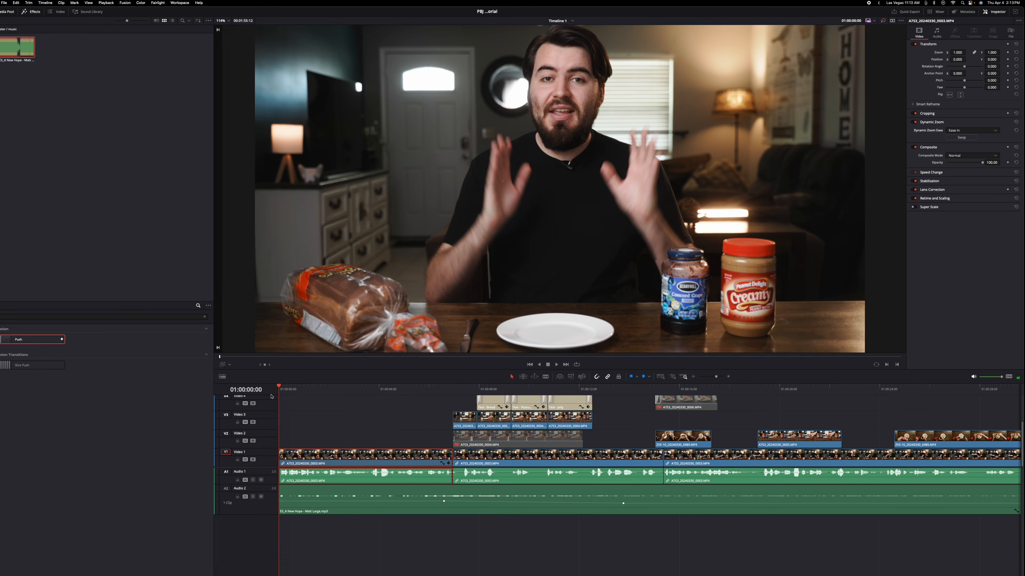
{"action": "key", "text": "space"}
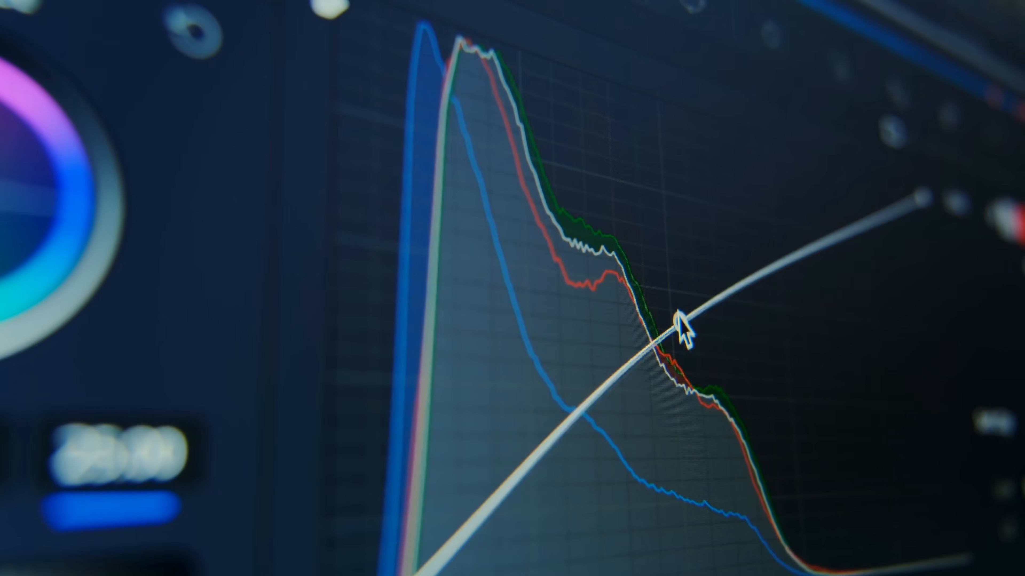
{"action": "left_click_drag", "start_coordinate": [680, 321], "coordinate": [671, 287]}
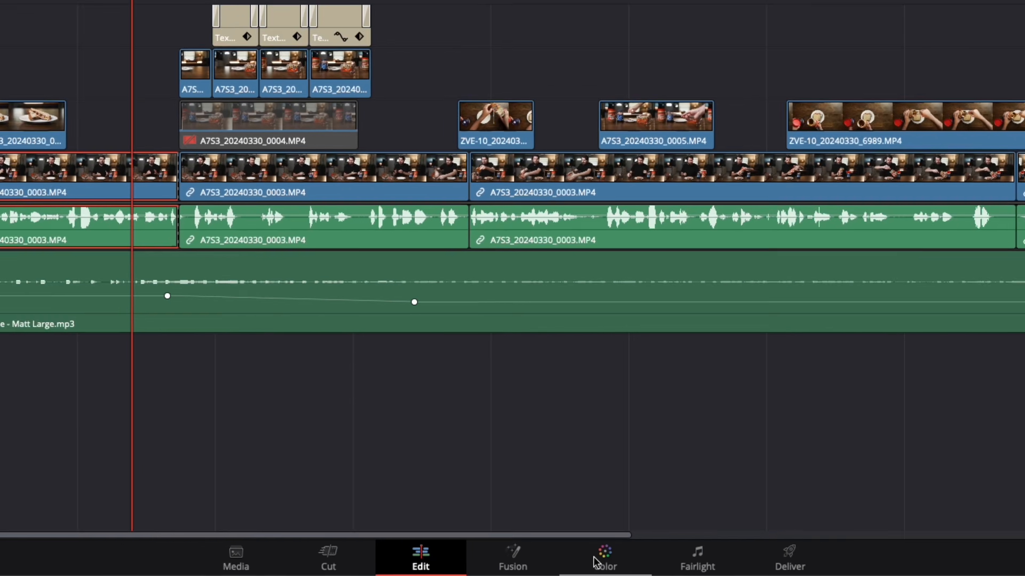
Step: Switch to the Color page and white balance the first talking clip by sampling the white plate
{"action": "left_click", "coordinate": [593, 561]}
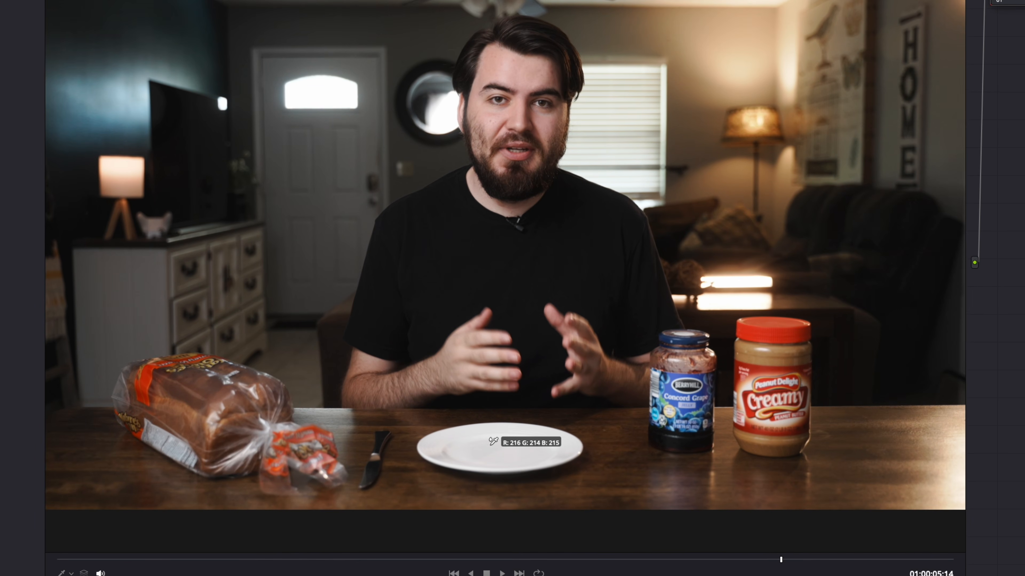
{"action": "left_click", "coordinate": [490, 444]}
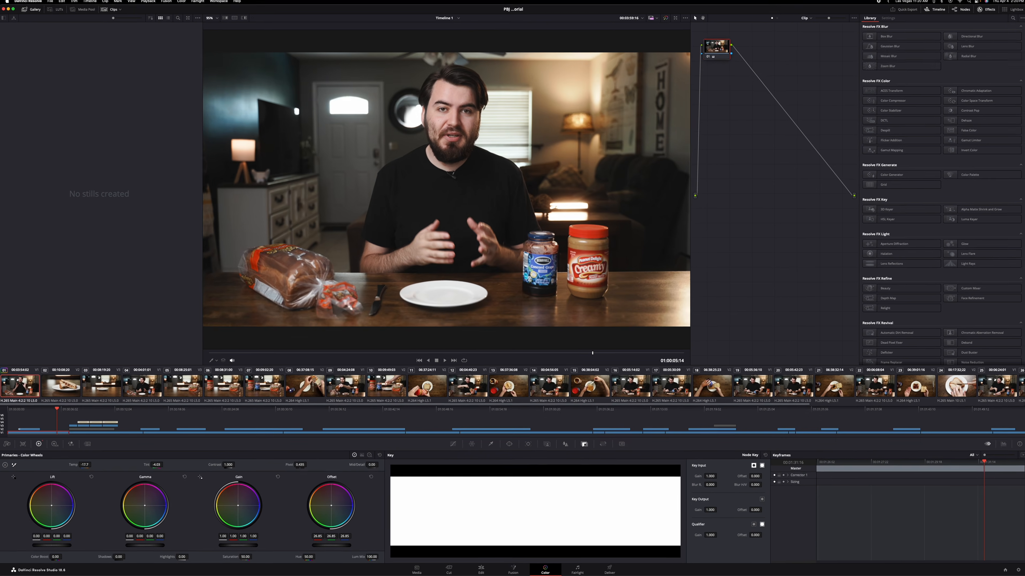
Step: Try lowering the clip's overall Offset to 8.95, and reset the Offset wheel
{"action": "left_click_drag", "start_coordinate": [867, 497], "coordinate": [927, 497]}
{"action": "left_click_drag", "start_coordinate": [349, 545], "coordinate": [307, 545]}
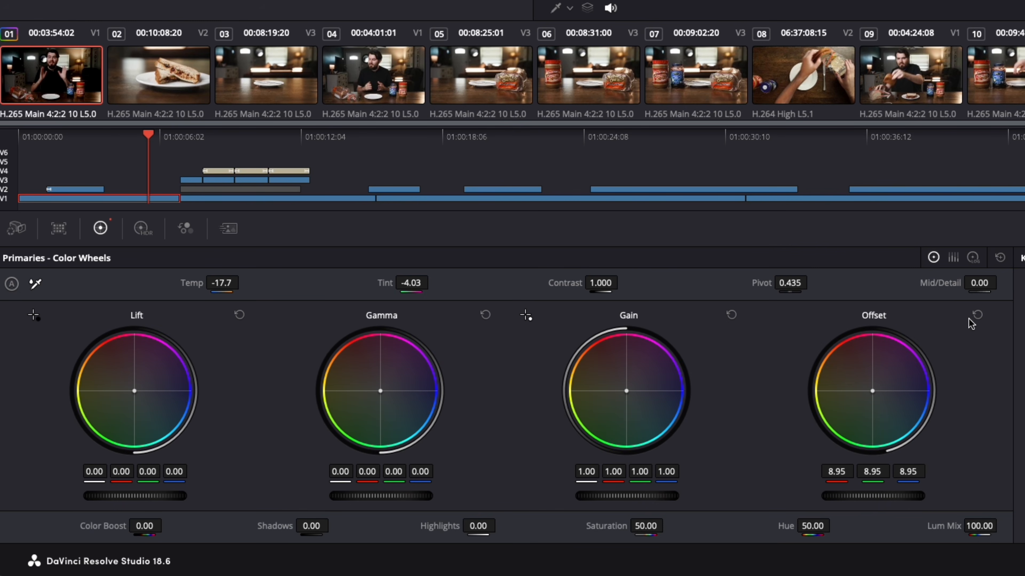
{"action": "left_click", "coordinate": [977, 316]}
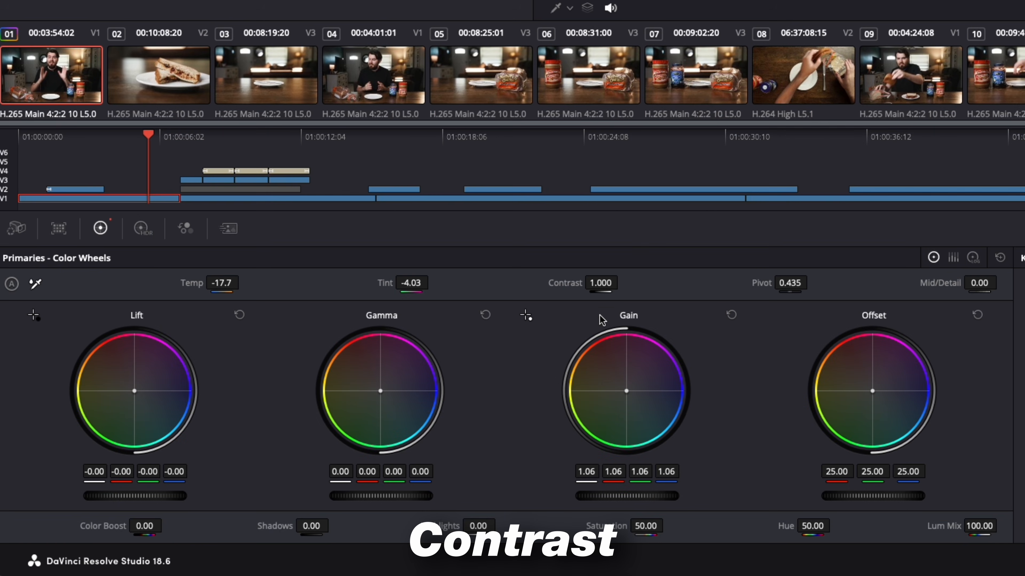
Step: Increase the contrast of the first talking clip in the primary color controls
{"action": "left_click_drag", "start_coordinate": [602, 285], "coordinate": [620, 284]}
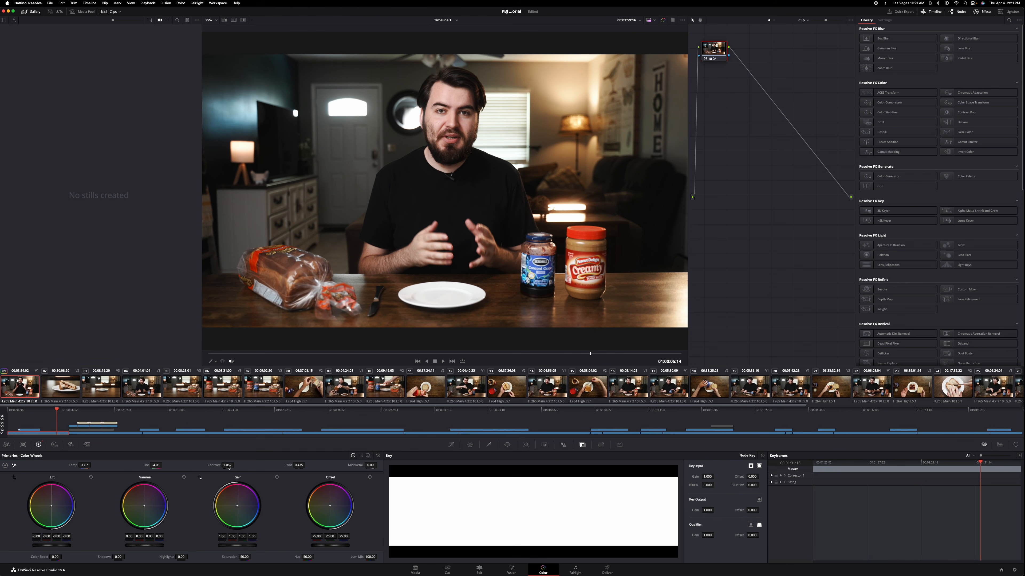
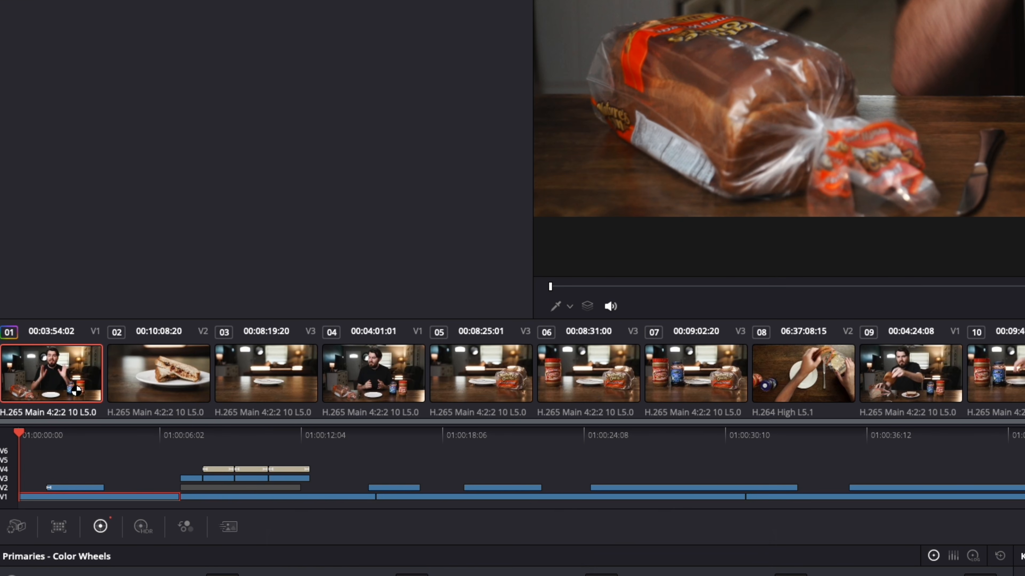
Step: Select all the clips in the Color page's thumbnail timeline
{"action": "key", "text": "super+a"}
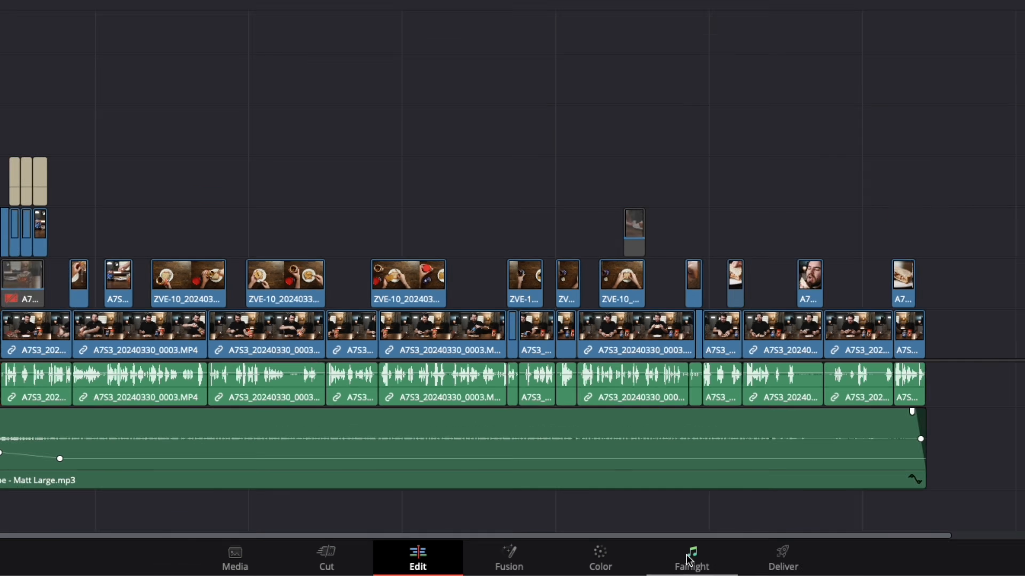
Step: Switch to the Fairlight page and lower the Audio 1 track's volume to about -2.0 dB in the mixer
{"action": "left_click", "coordinate": [738, 553]}
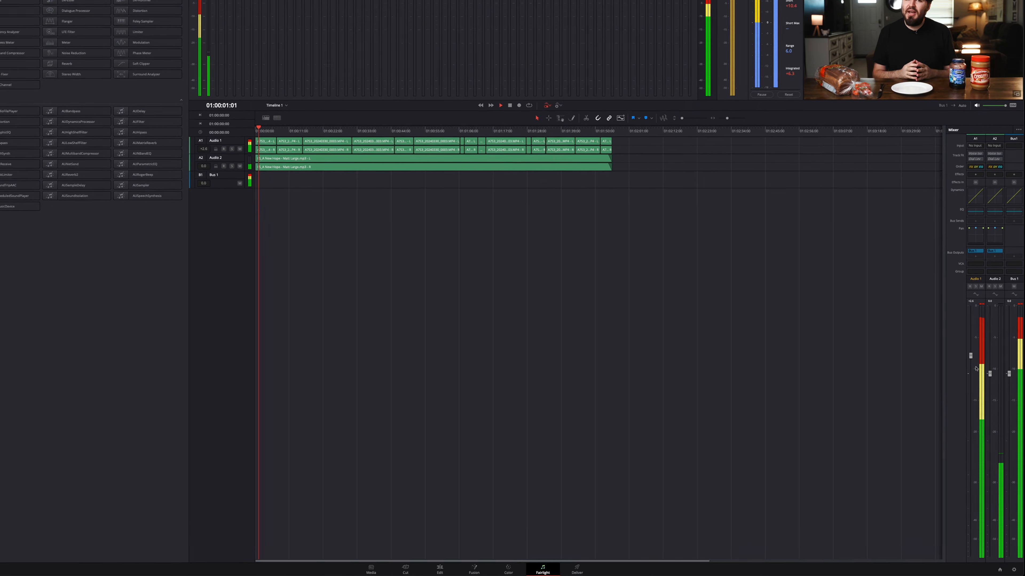
{"action": "left_click_drag", "start_coordinate": [932, 189], "coordinate": [933, 227]}
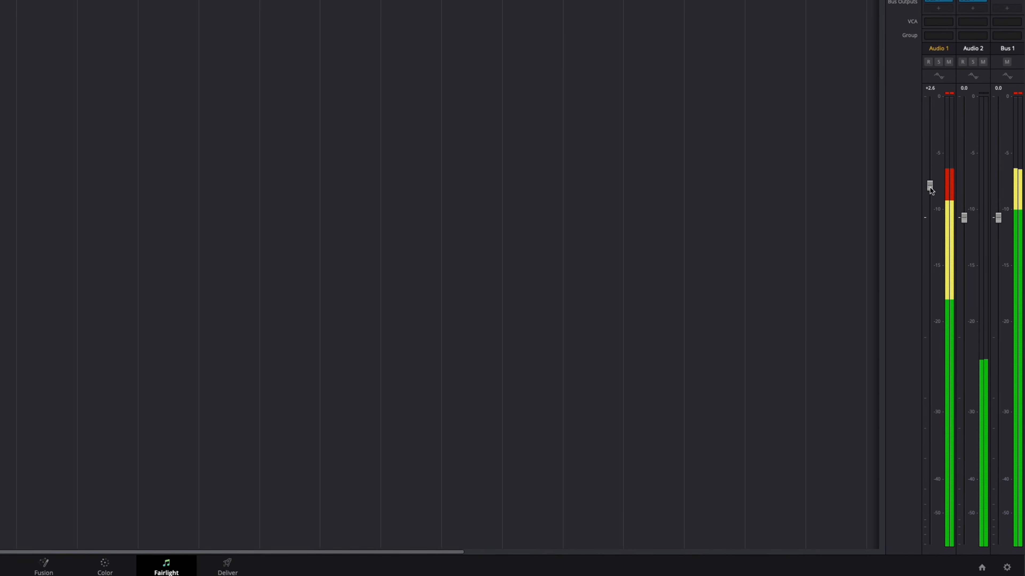
{"action": "left_click_drag", "start_coordinate": [852, 354], "coordinate": [855, 377]}
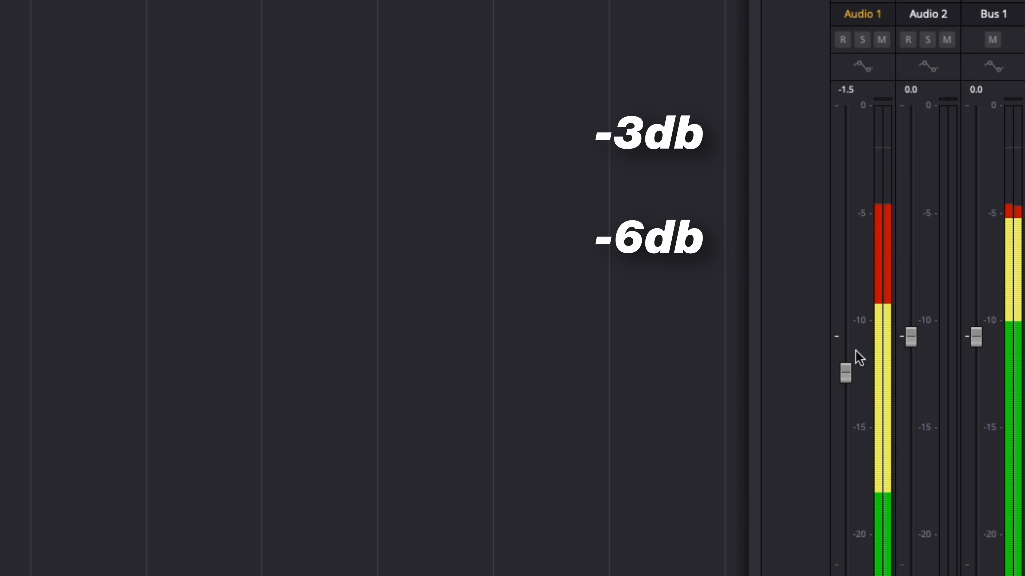
{"action": "left_click_drag", "start_coordinate": [844, 377], "coordinate": [843, 374]}
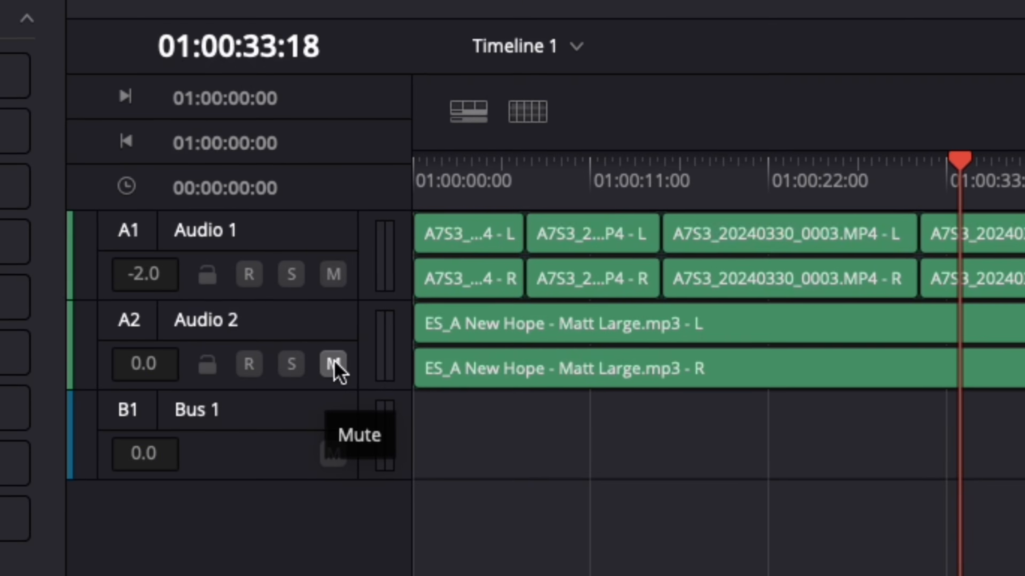
Step: Solo the Audio 1 track and open its equalizer
{"action": "left_click", "coordinate": [334, 364]}
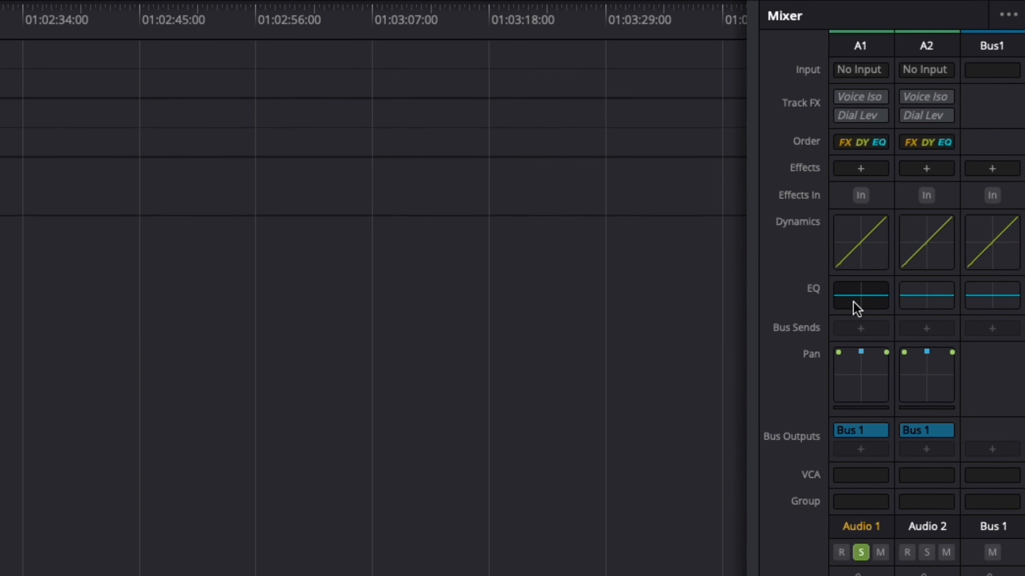
{"action": "double_click", "coordinate": [854, 303]}
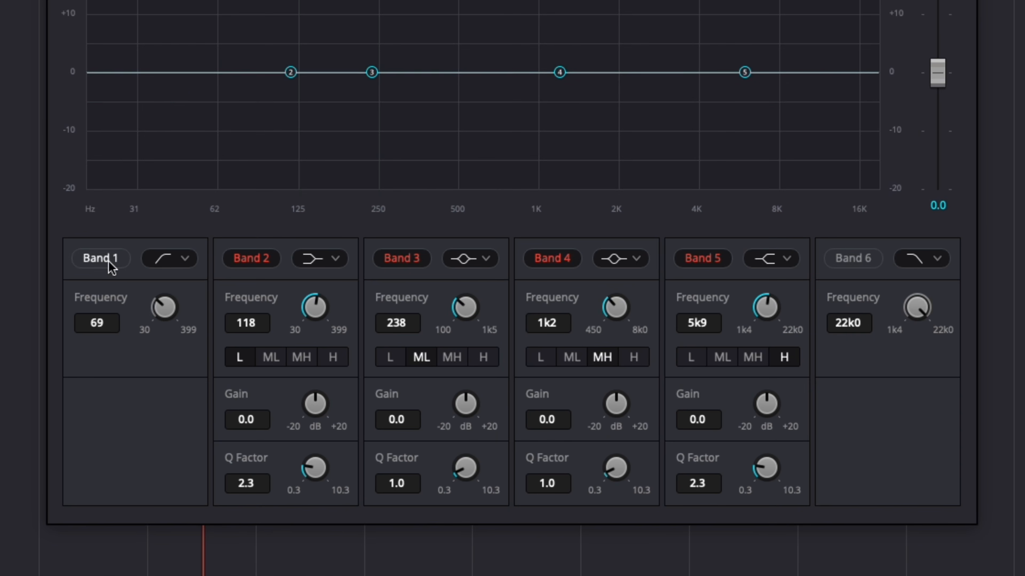
Step: Enable the Band 1 low cut at about 76 Hz and Band 6 high cut at about 12k9, and boost Band 5 to about +9.8 dB at 4k8
{"action": "left_click", "coordinate": [108, 261]}
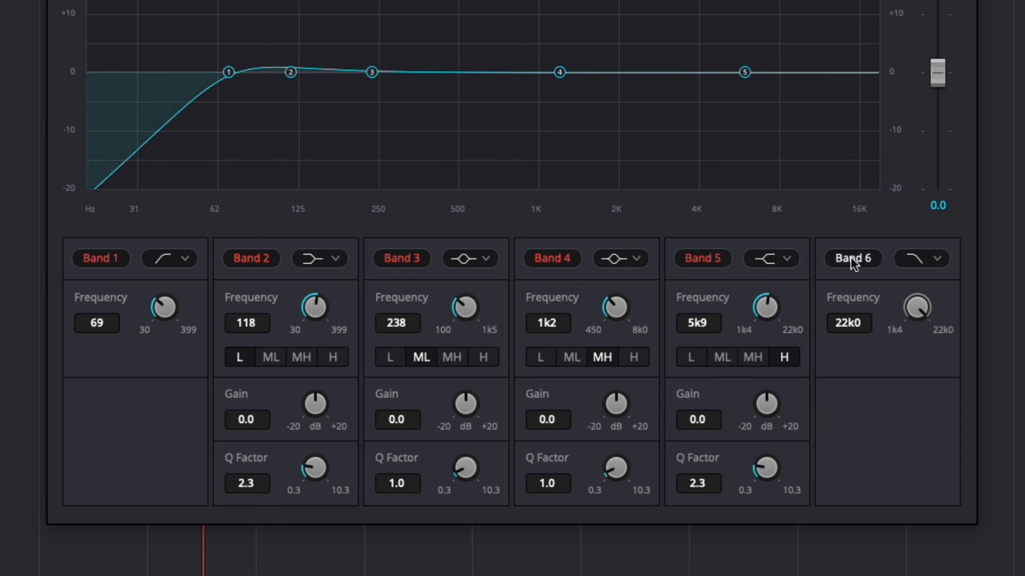
{"action": "left_click_drag", "start_coordinate": [879, 72], "coordinate": [843, 78]}
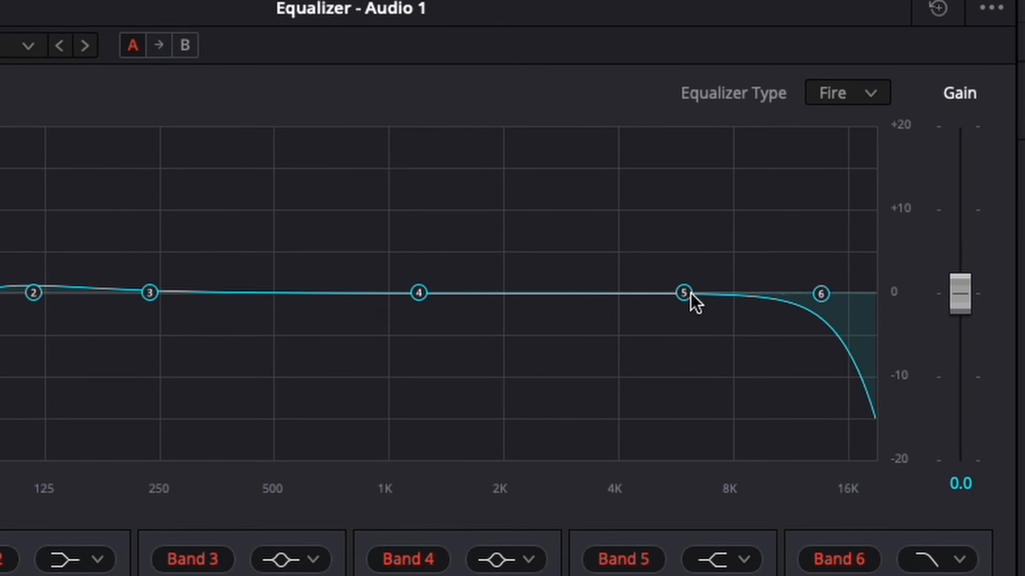
{"action": "left_click_drag", "start_coordinate": [686, 240], "coordinate": [677, 216]}
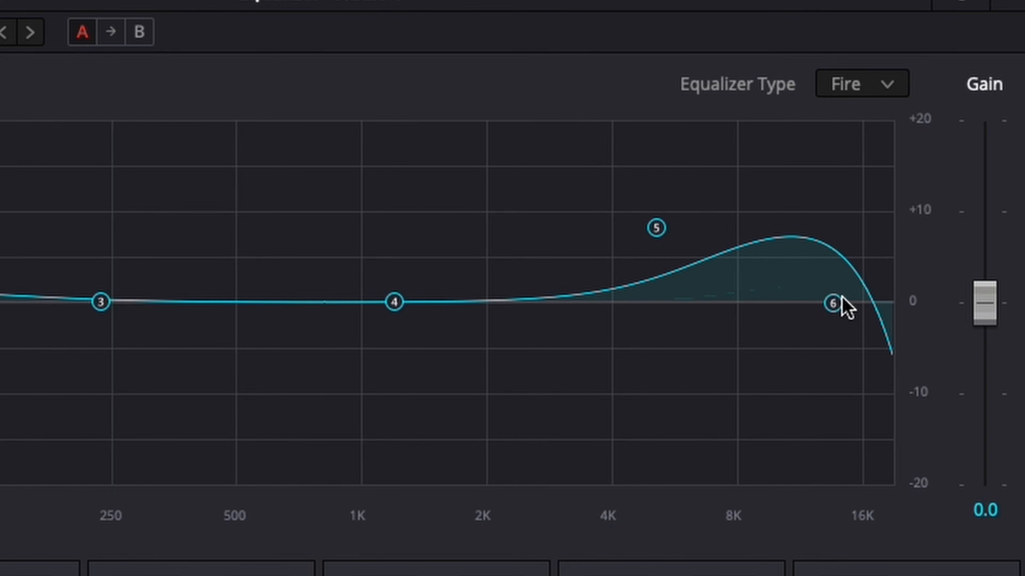
{"action": "left_click_drag", "start_coordinate": [830, 310], "coordinate": [824, 314]}
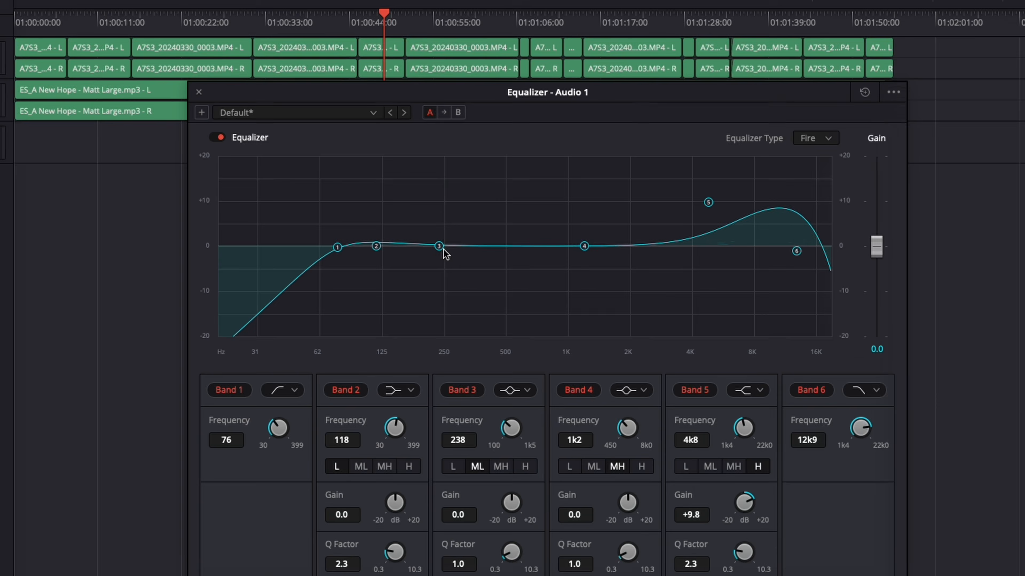
Step: Narrow Band 3 to a Q Factor of 10.3, sweep it boosted through the low mids, and cut it to -6.0 dB at 207 Hz
{"action": "left_click_drag", "start_coordinate": [473, 285], "coordinate": [477, 223]}
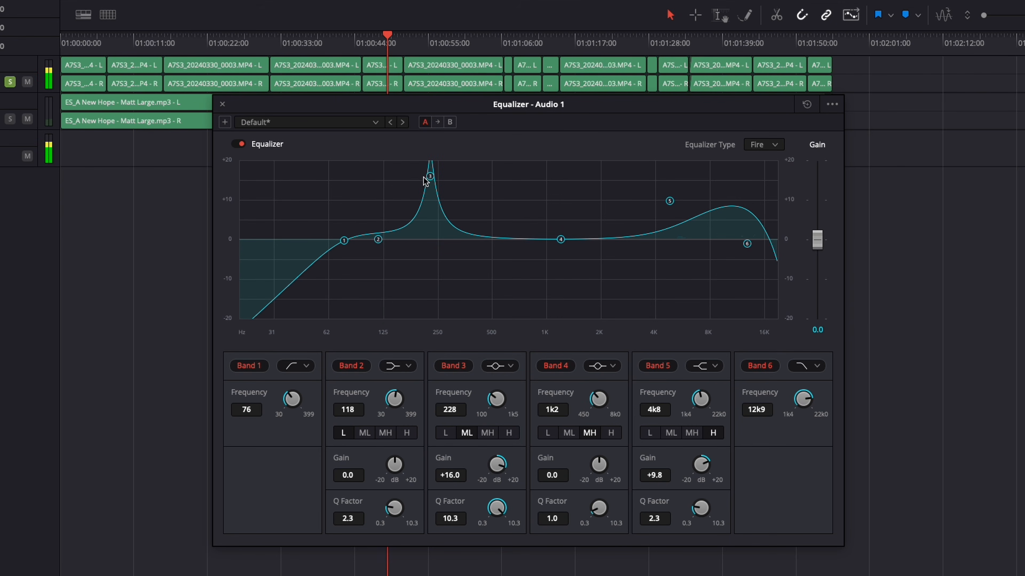
{"action": "left_click_drag", "start_coordinate": [431, 178], "coordinate": [450, 162]}
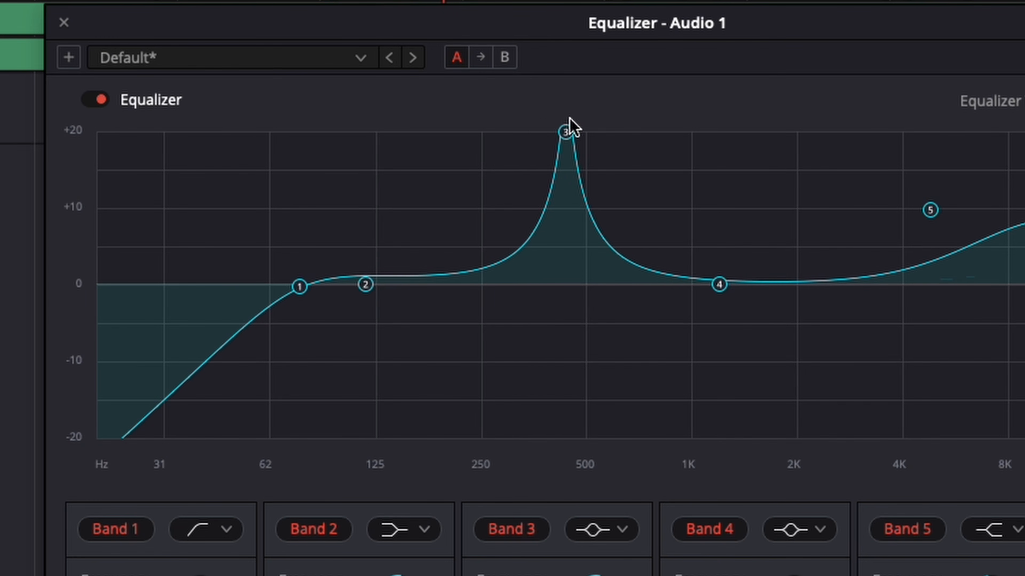
{"action": "left_click_drag", "start_coordinate": [581, 115], "coordinate": [475, 112]}
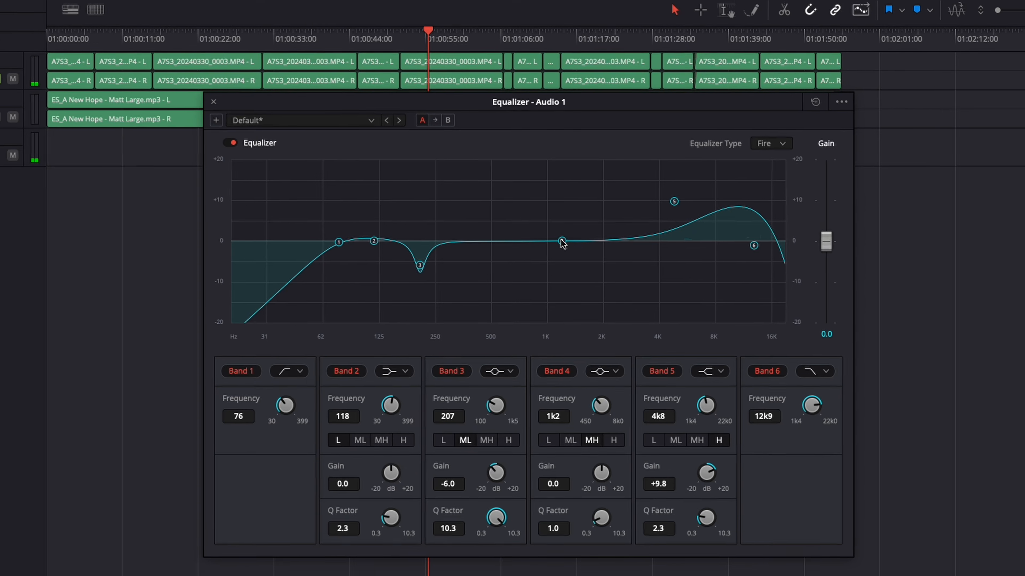
Step: Sweep Band 4 boosted, cut it to -6.8 dB at 999 Hz with a Q Factor of 10.3, and turn off solo on Audio 1
{"action": "left_click_drag", "start_coordinate": [562, 241], "coordinate": [556, 196]}
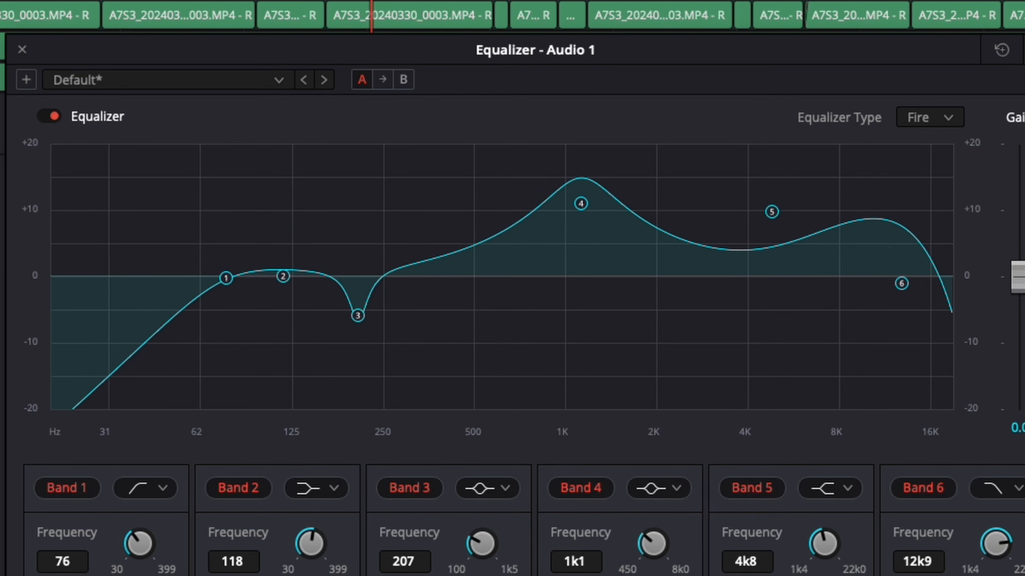
{"action": "left_click_drag", "start_coordinate": [601, 518], "coordinate": [601, 469]}
{"action": "left_click_drag", "start_coordinate": [564, 198], "coordinate": [535, 154]}
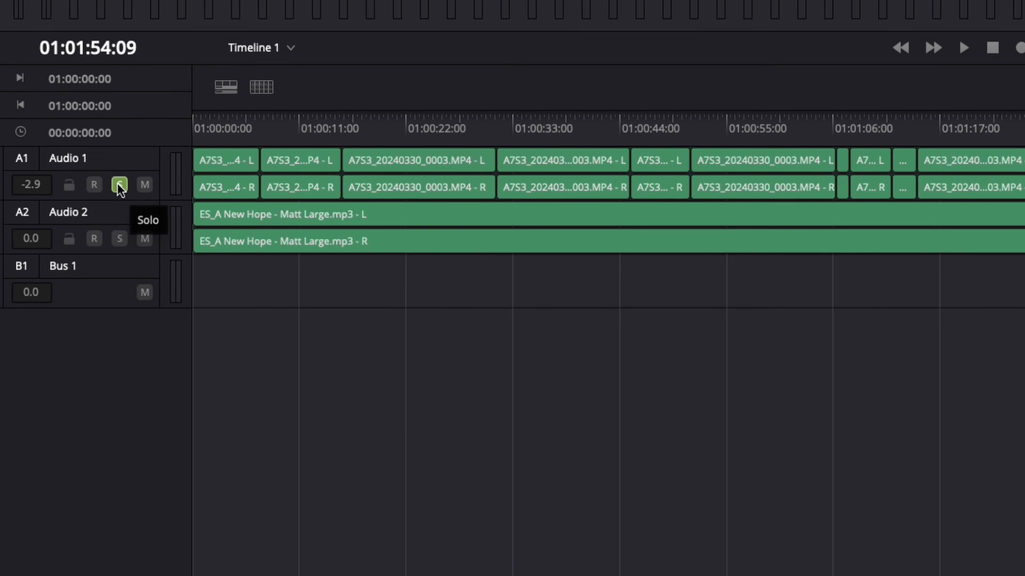
{"action": "left_click", "coordinate": [74, 113]}
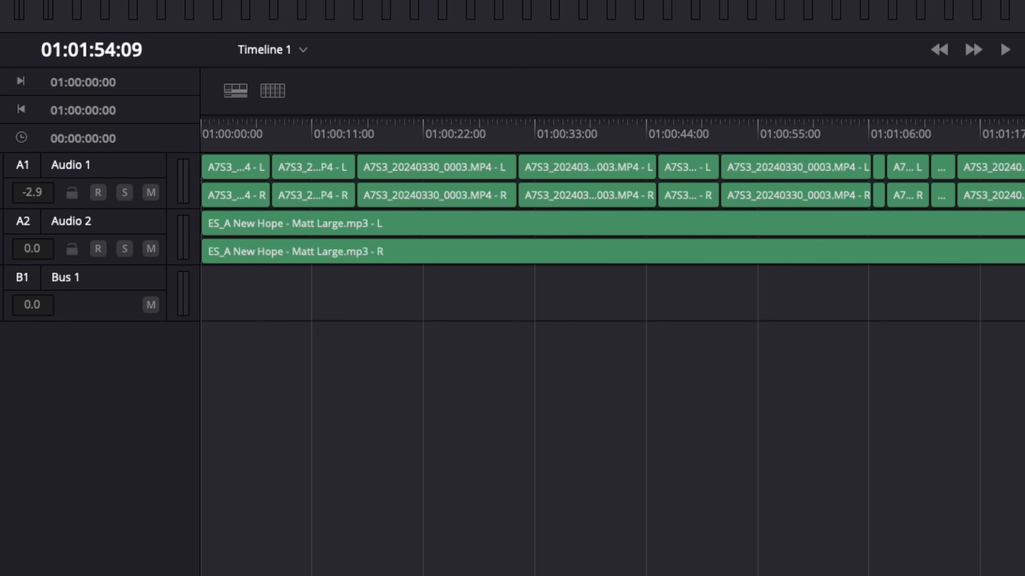